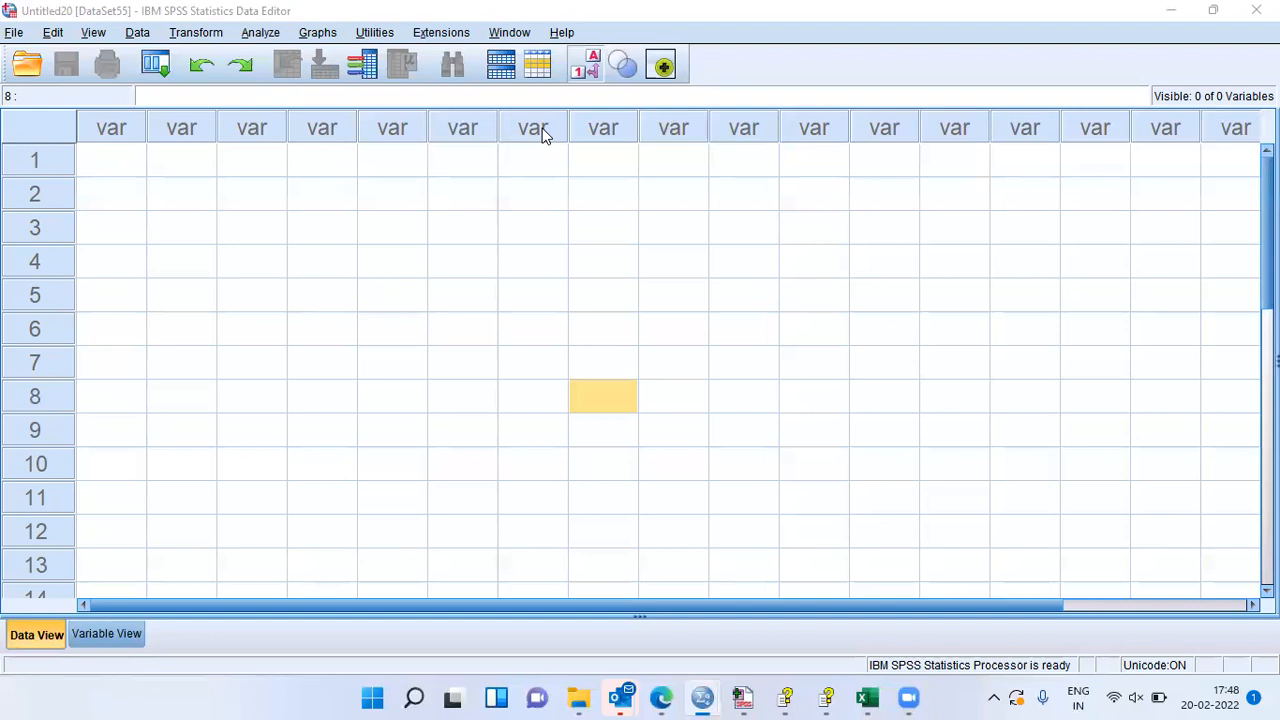
Open the recently used dataset Drugs.sav
click(14, 32)
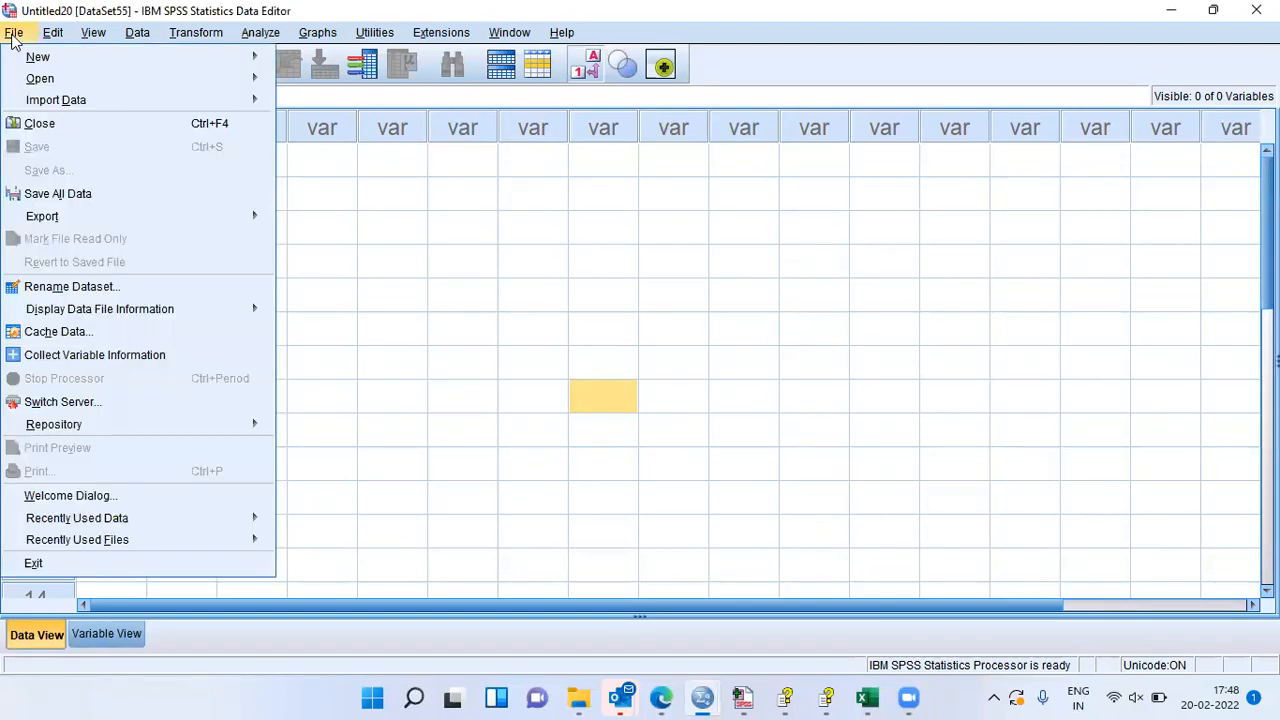
mouse_move(80, 432)
mouse_move(100, 524)
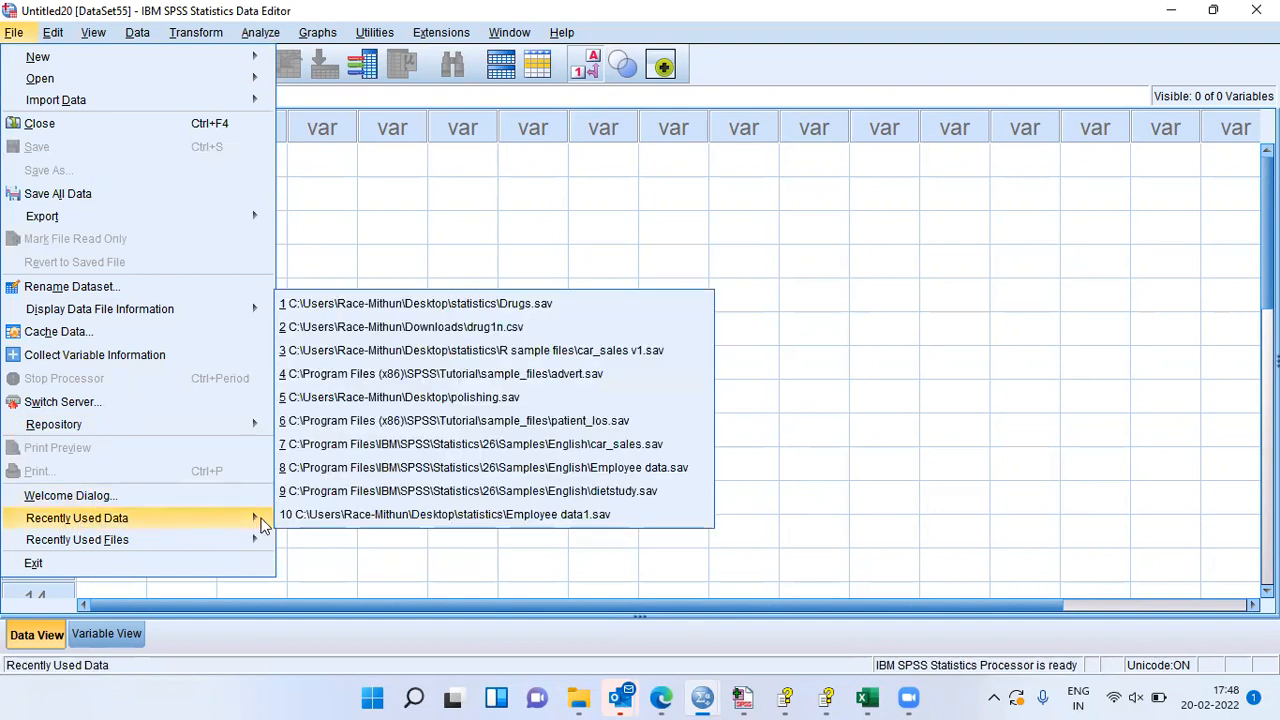
click(389, 308)
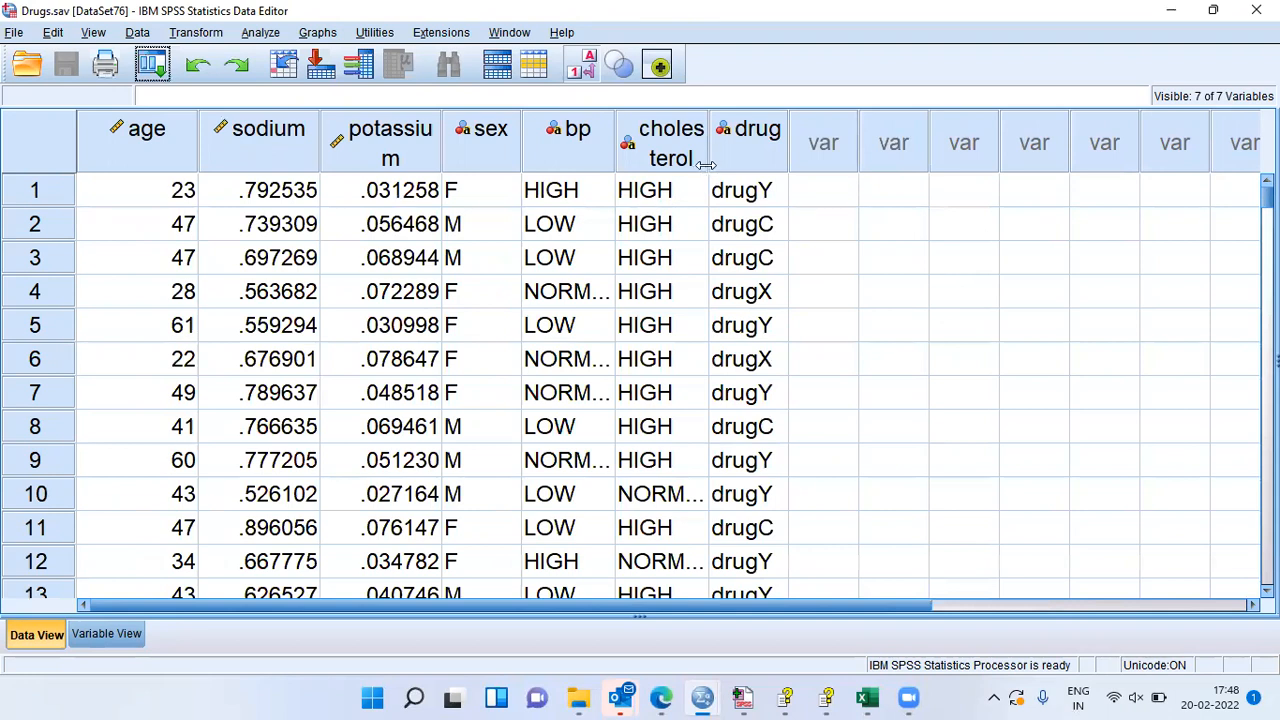
Widen the cholesterol, potassium and bp columns so their headings and values fit on one line
drag(726, 160, 767, 159)
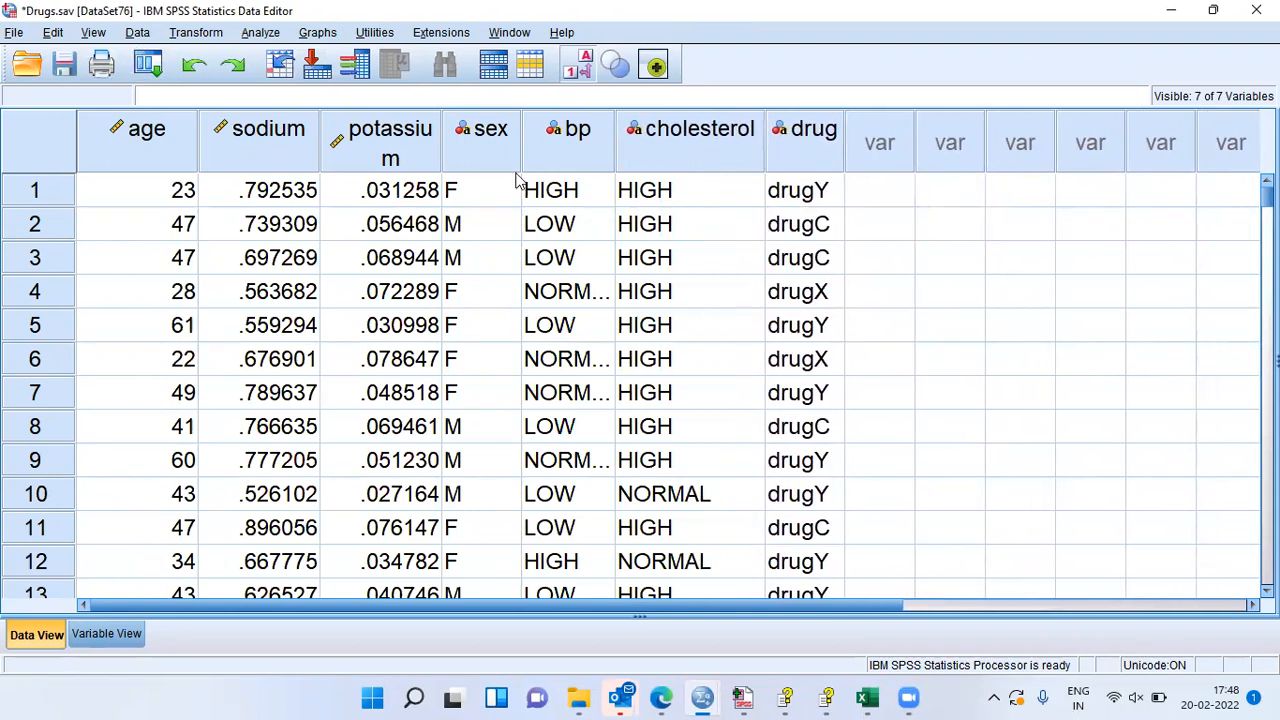
drag(444, 160, 487, 163)
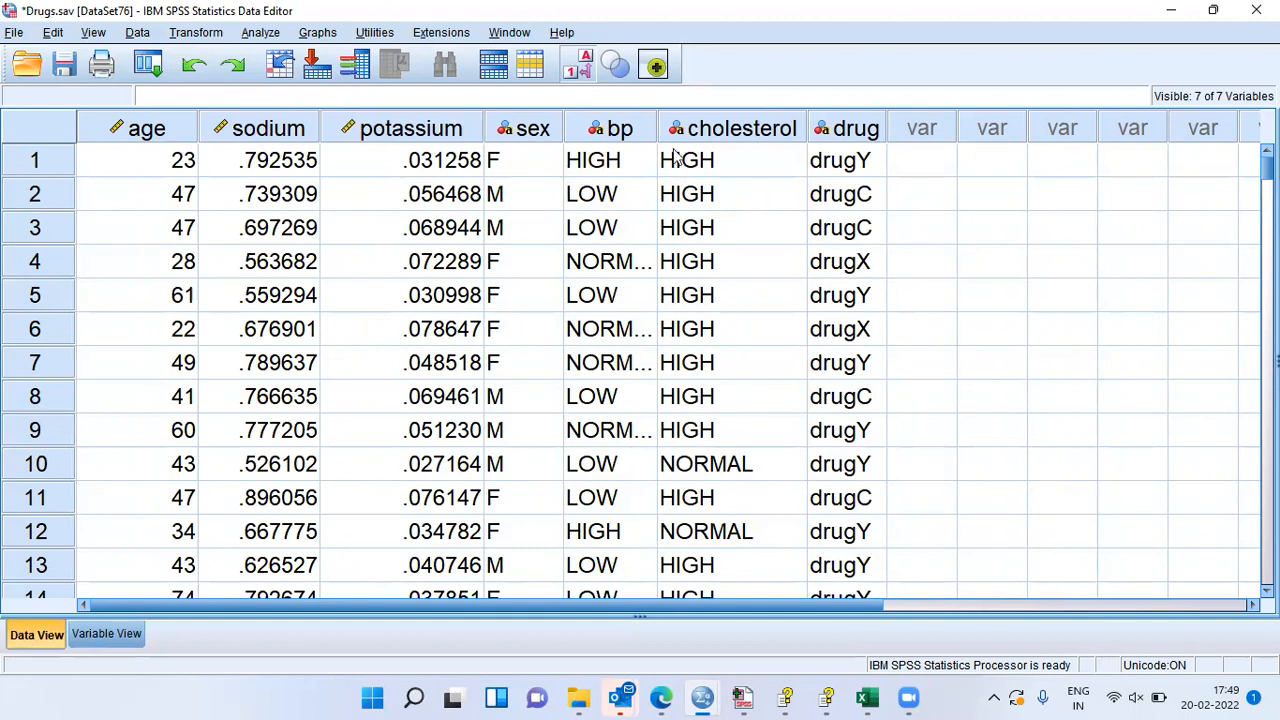
drag(657, 130, 687, 138)
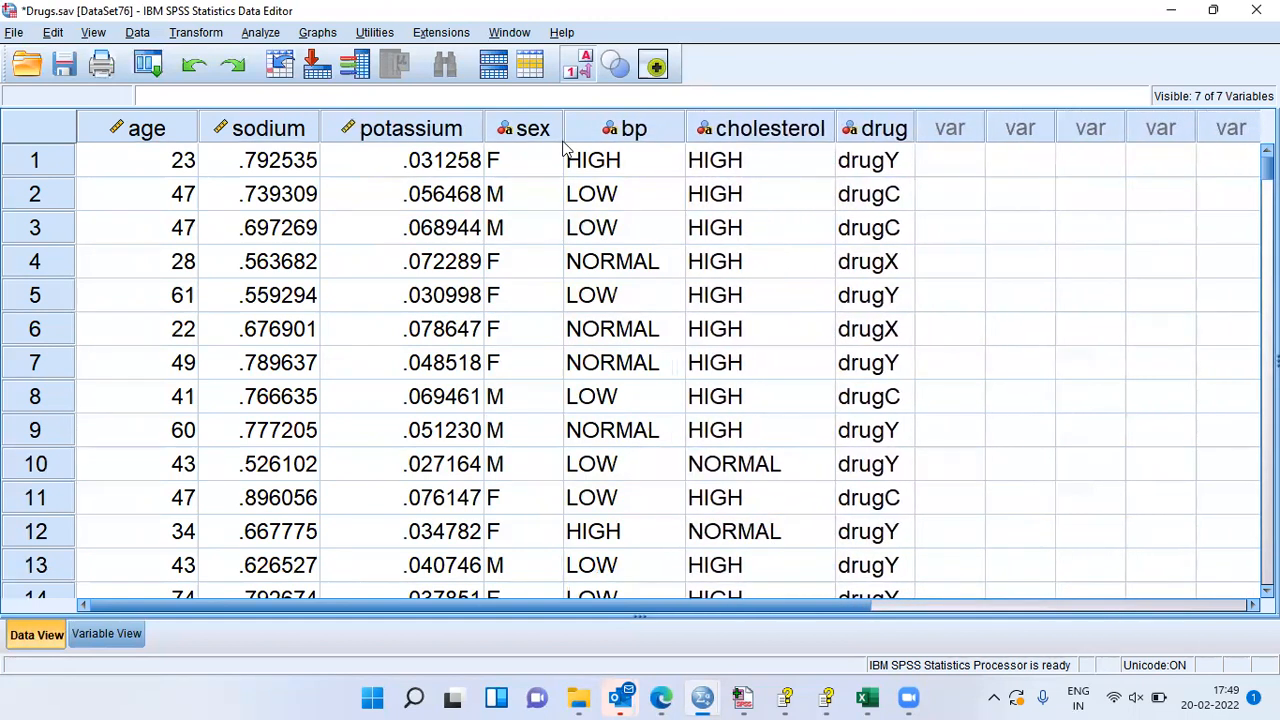
Go through the dataset's variables one by one, from age, sodium and potassium to sex, bp, cholesterol and drug
click(157, 143)
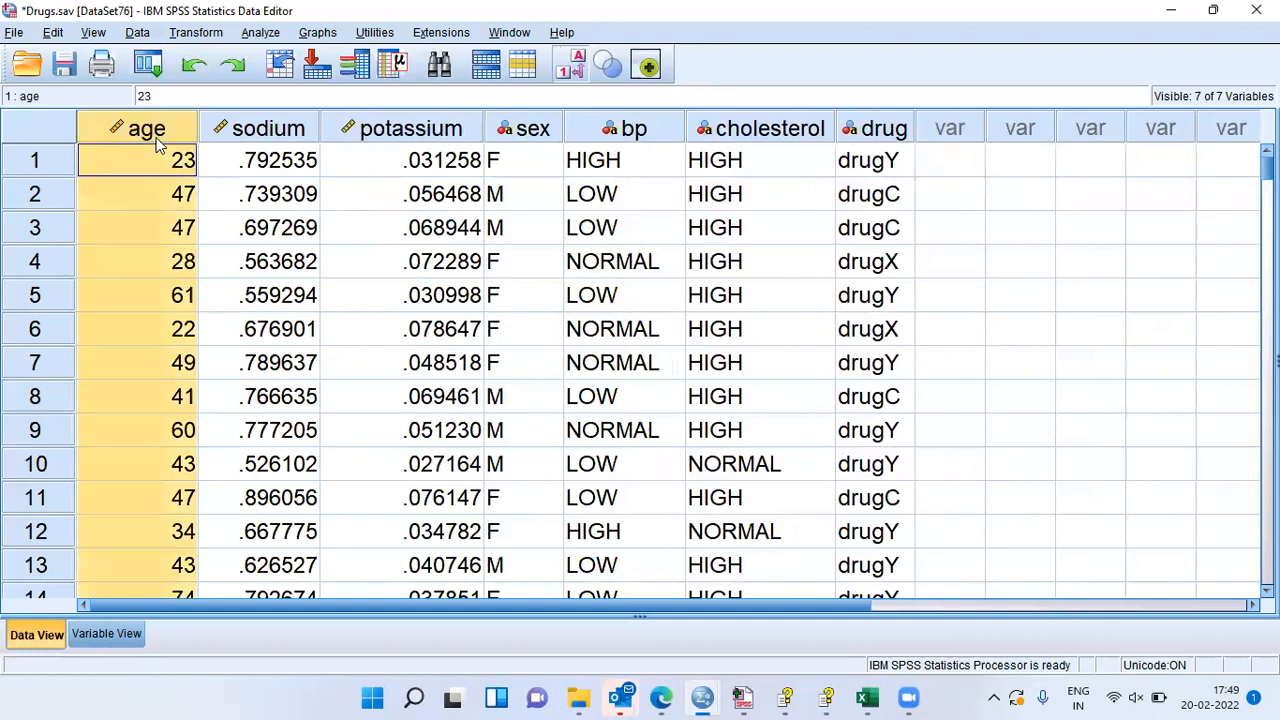
click(276, 140)
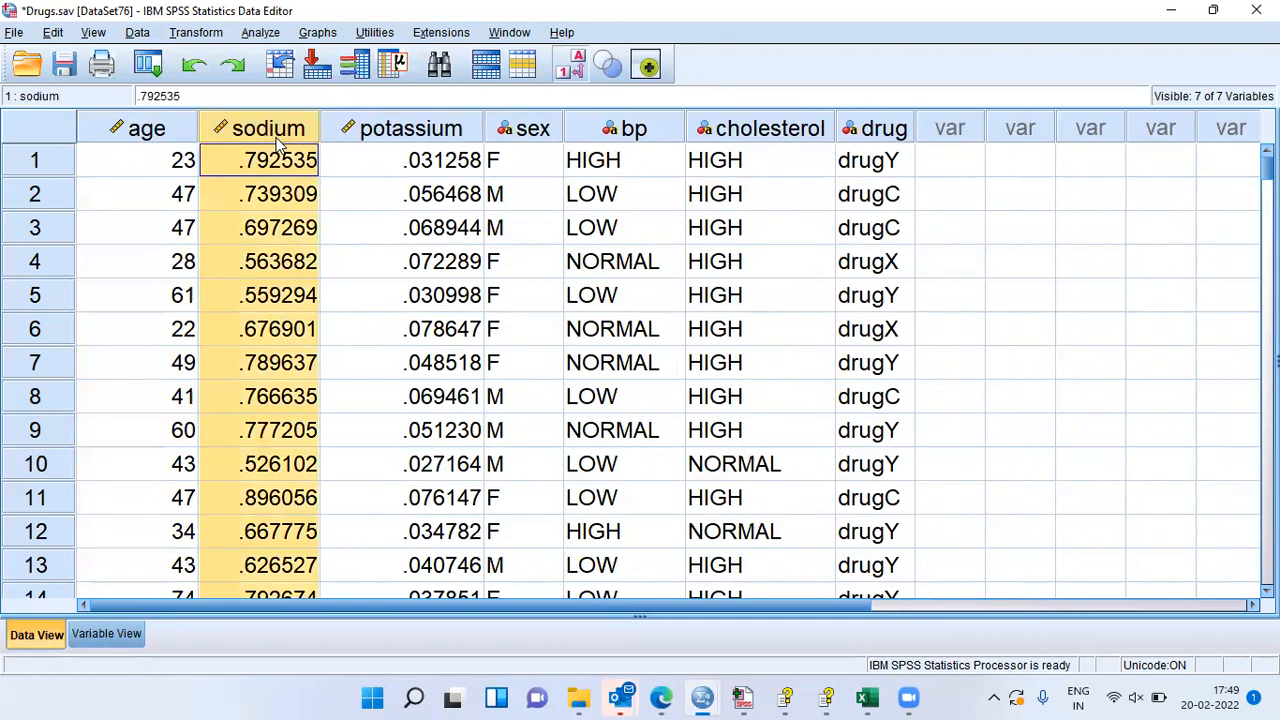
click(451, 131)
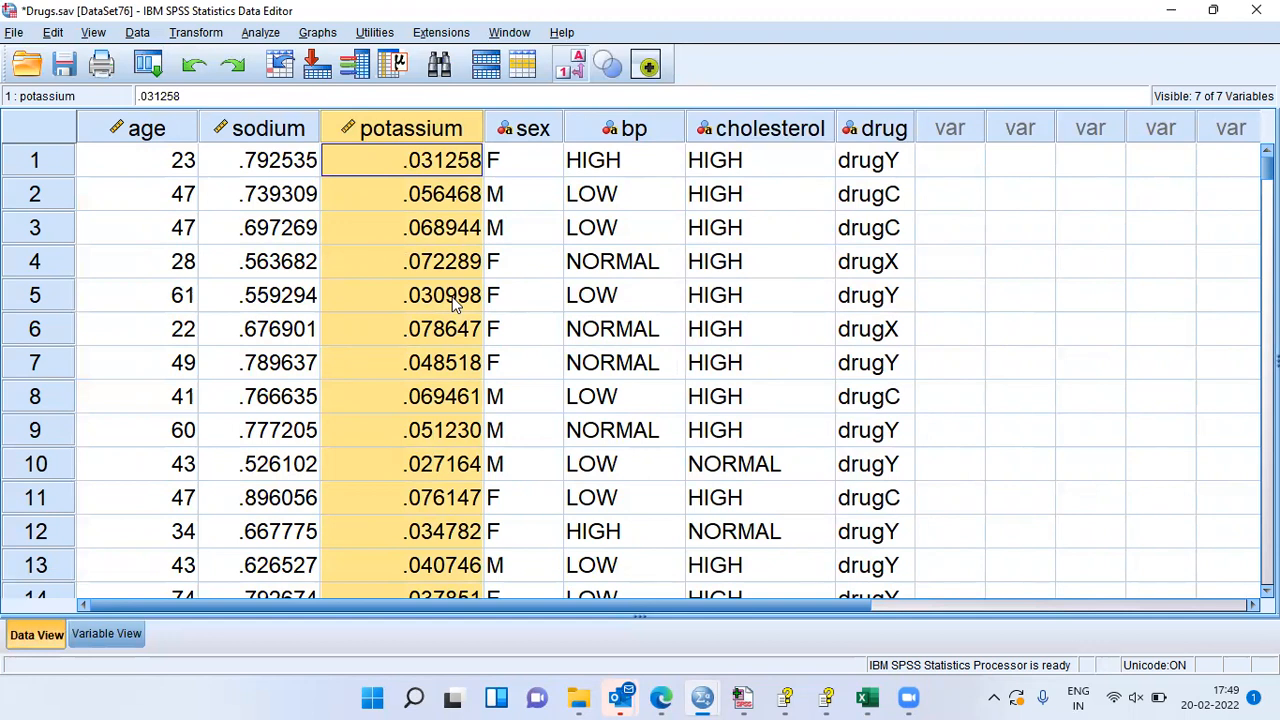
click(554, 149)
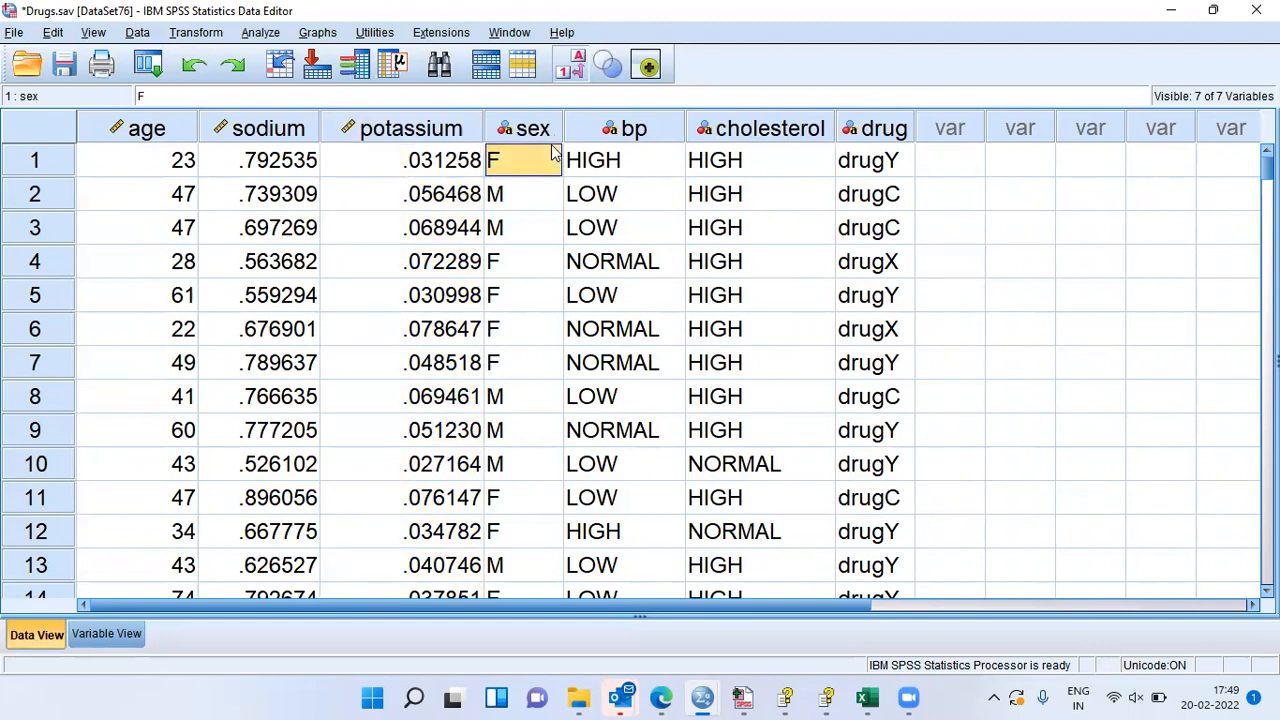
click(639, 131)
click(768, 135)
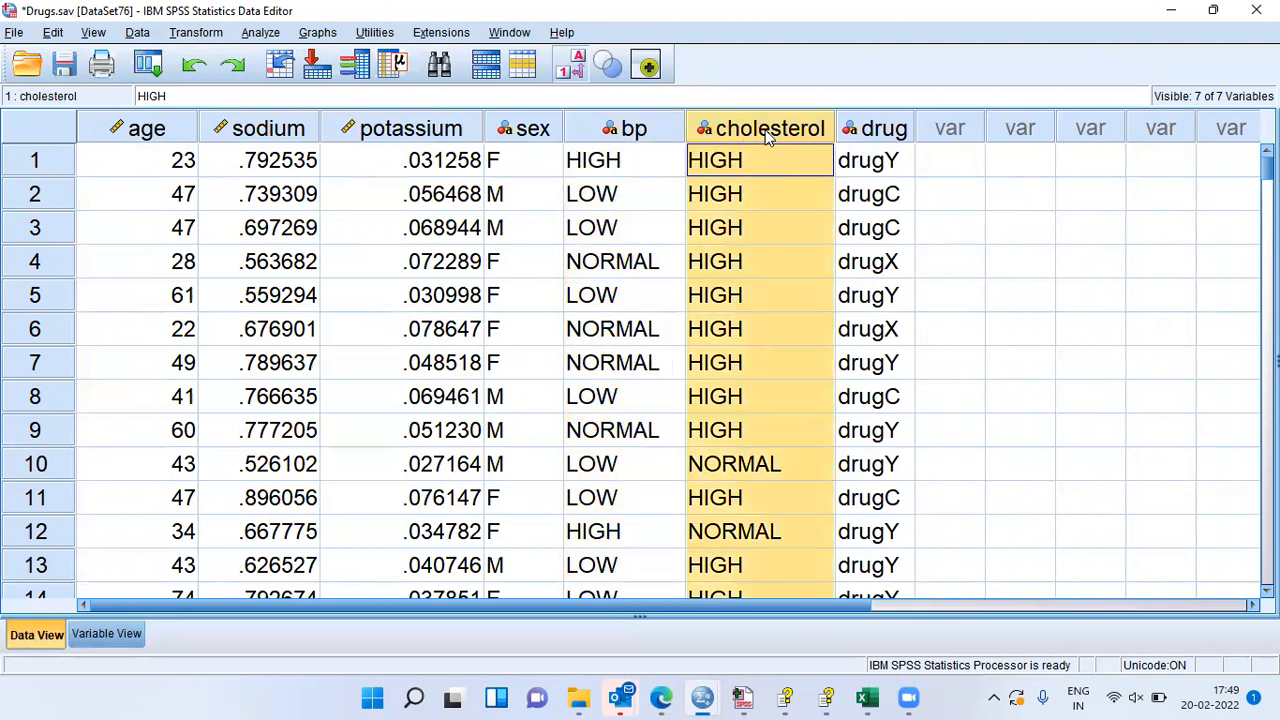
click(884, 132)
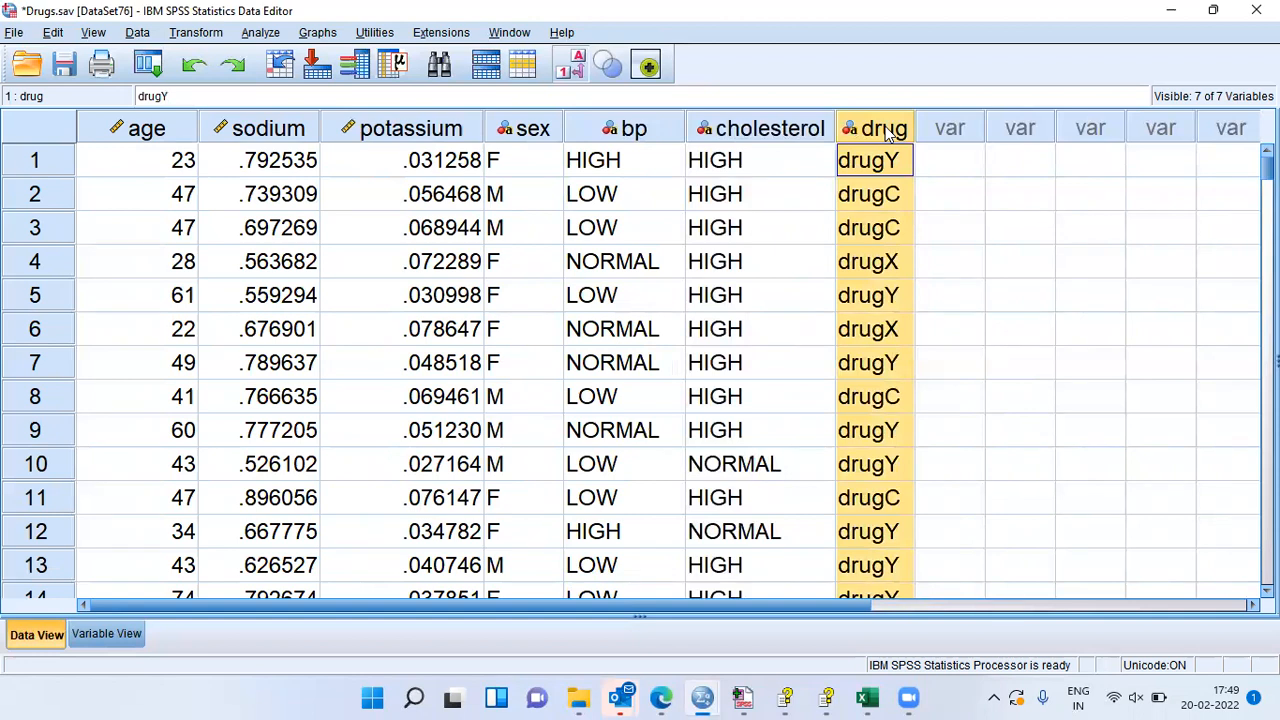
Examine the first case's values for sex, age, sodium, potassium, bp, cholesterol and drug
click(508, 166)
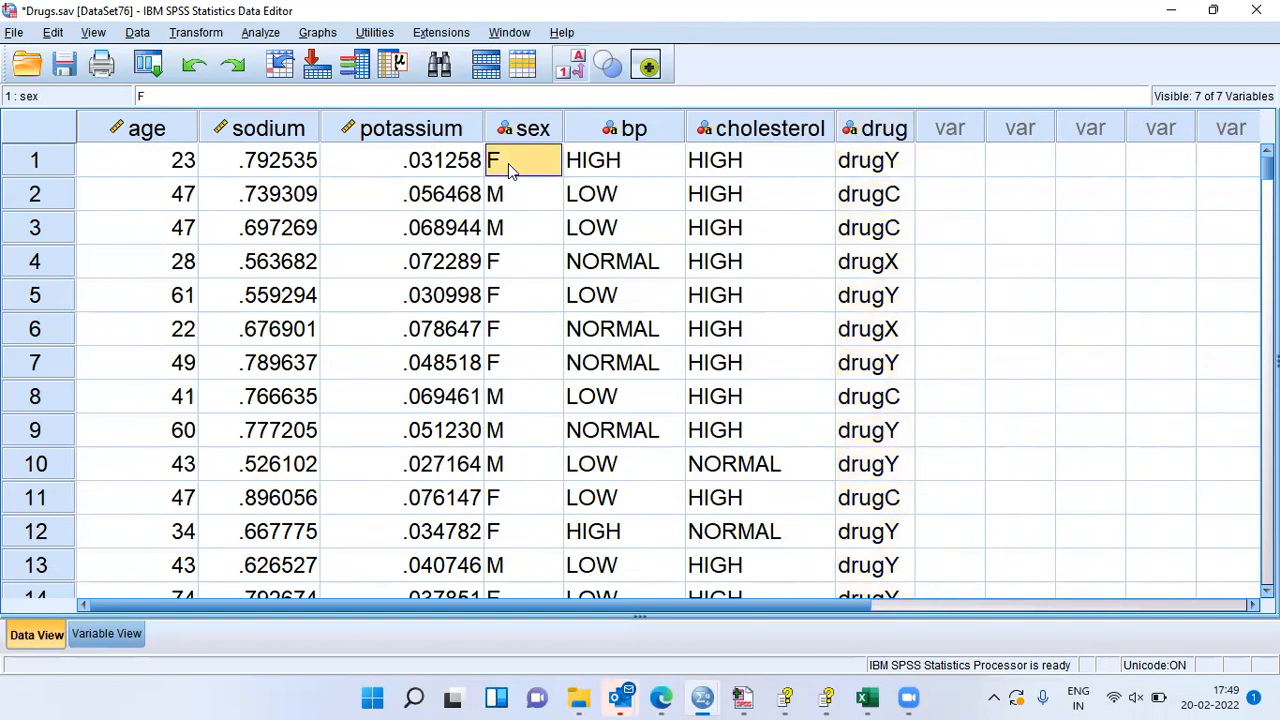
click(172, 172)
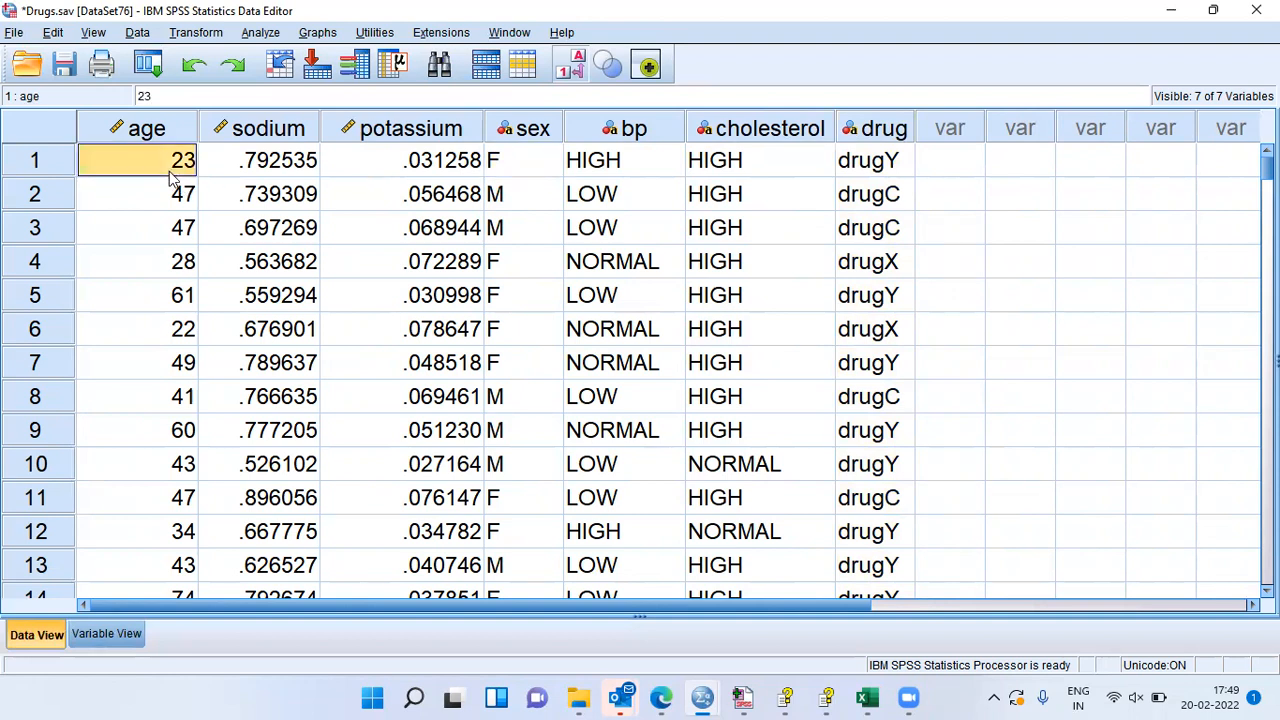
click(258, 176)
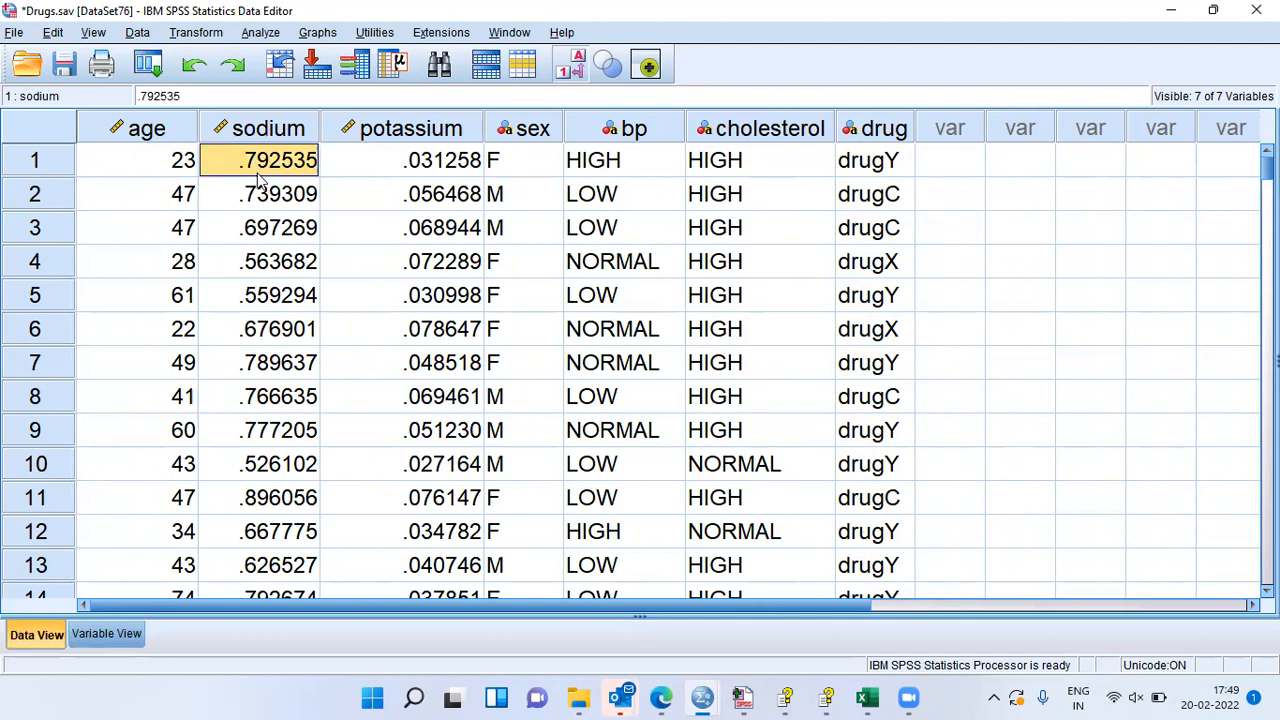
click(424, 177)
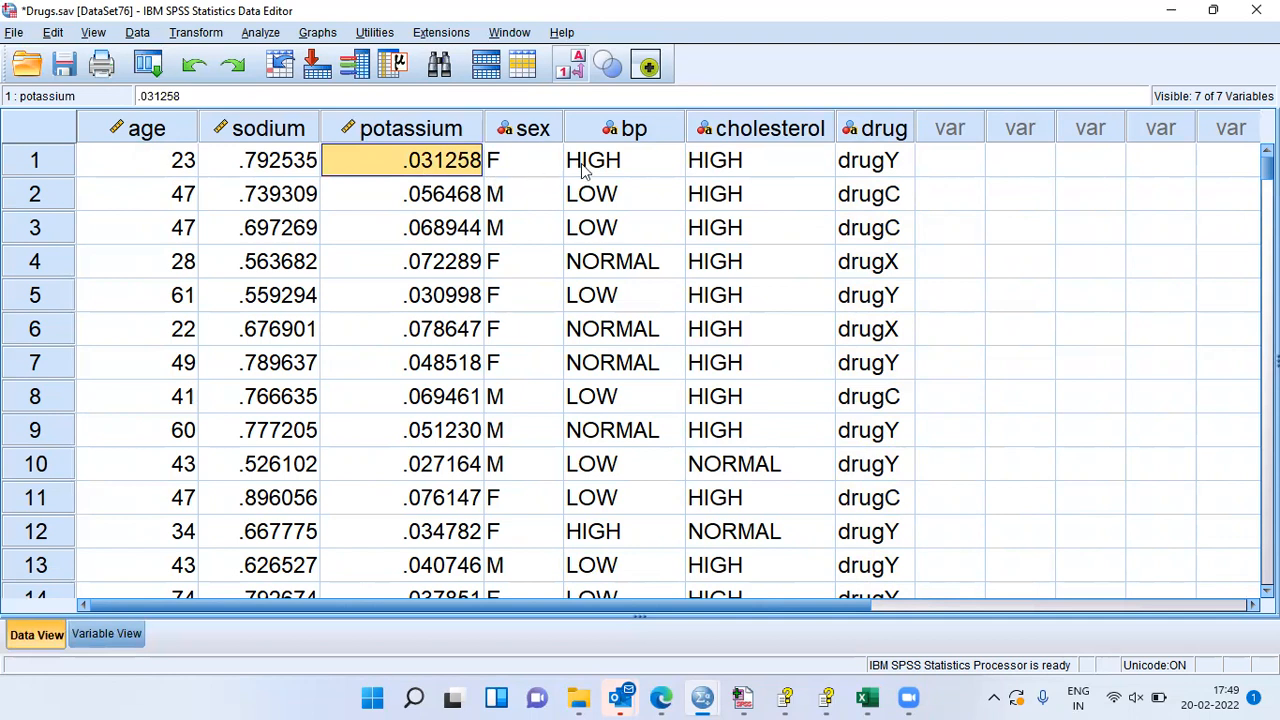
click(611, 165)
click(740, 168)
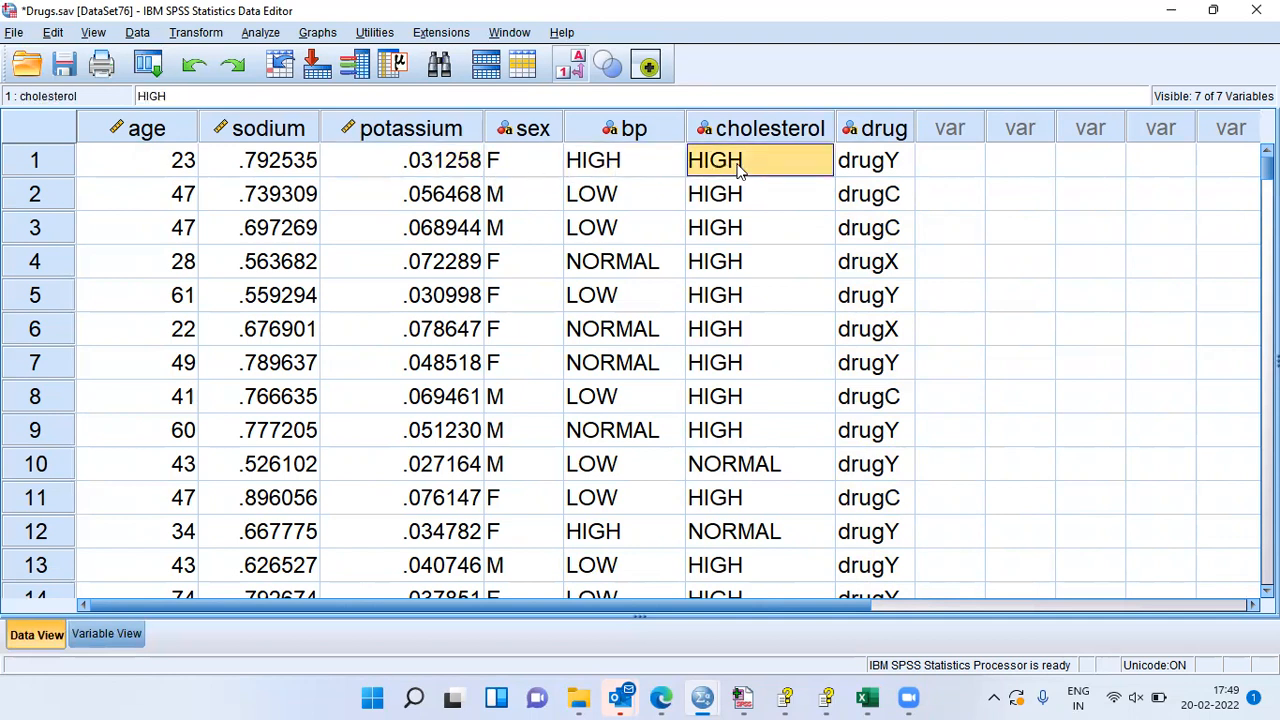
click(872, 165)
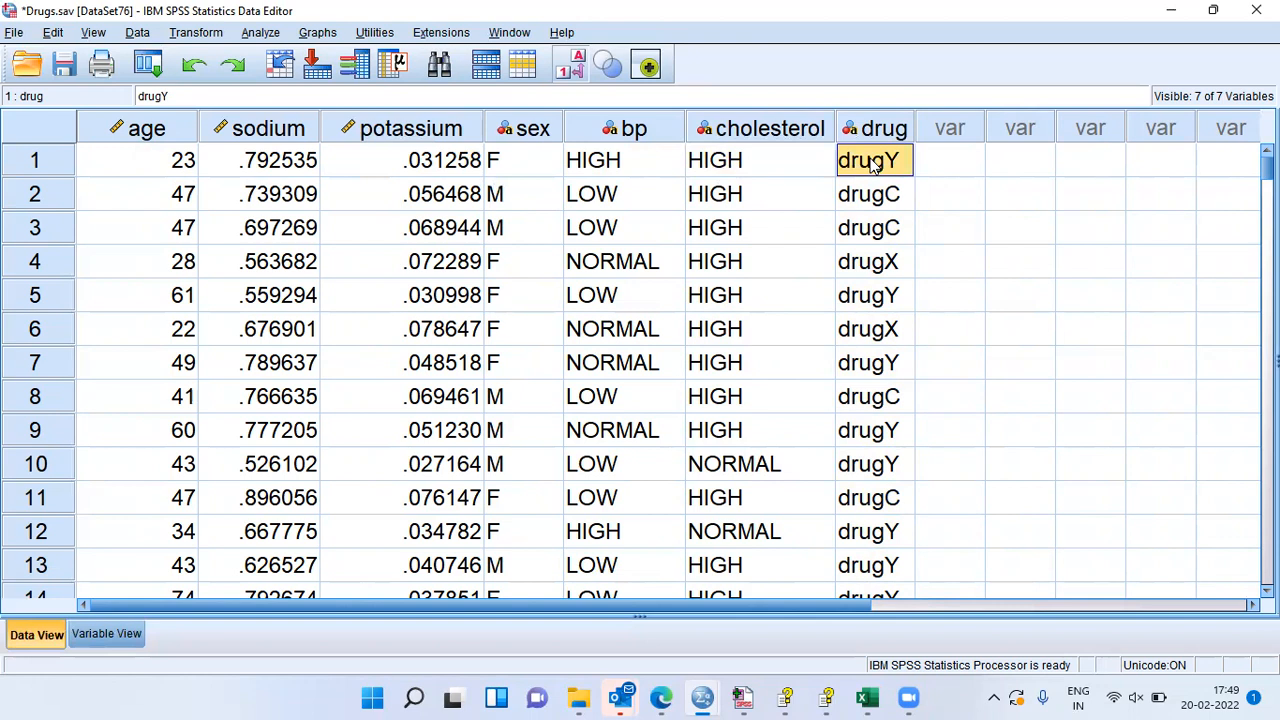
Check the last case of the dataset, return to the first case and select the drug column
key(ctrl+Down)
key(Home)
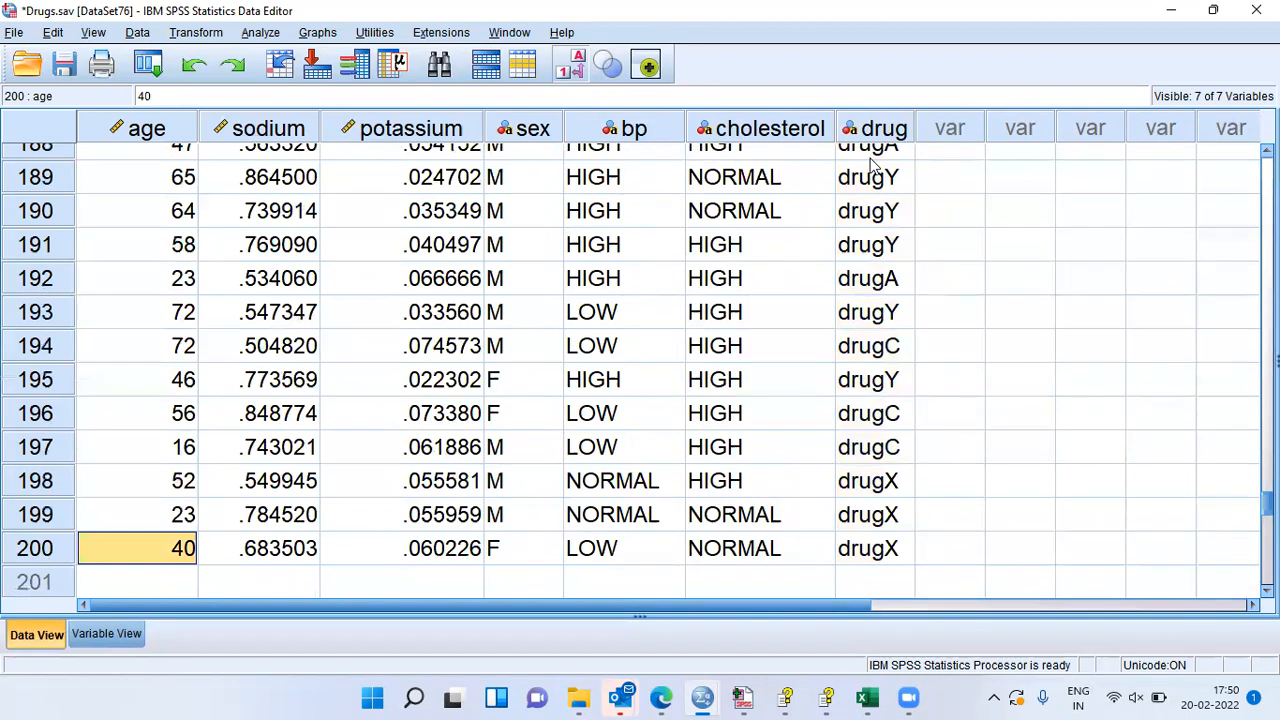
key(ctrl+Up)
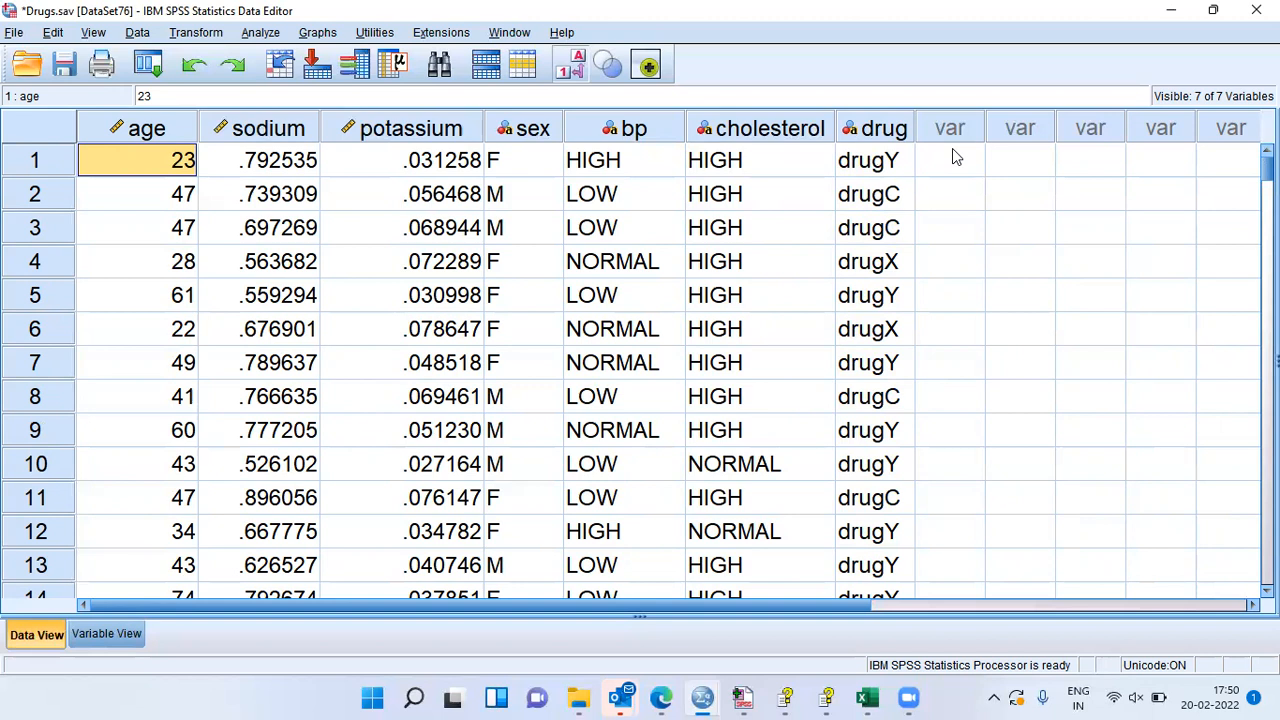
click(897, 135)
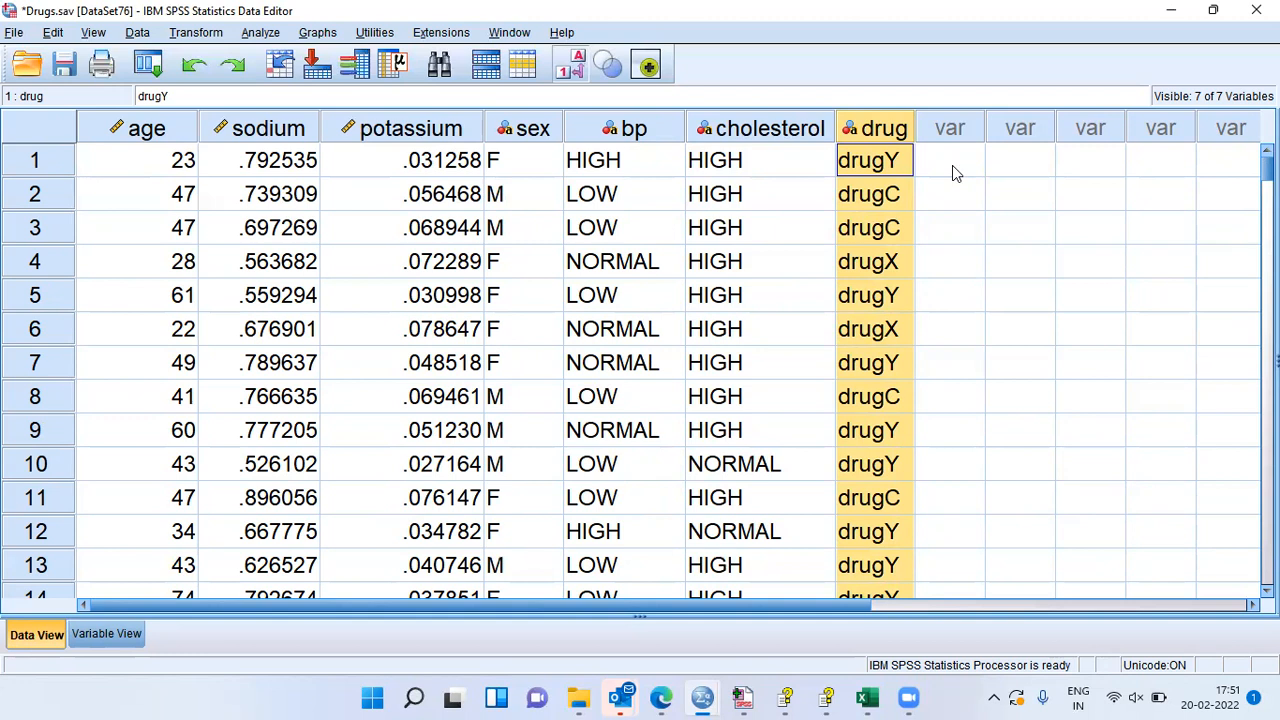
Open the Chart Builder and look over the sodium and potassium variables
click(318, 33)
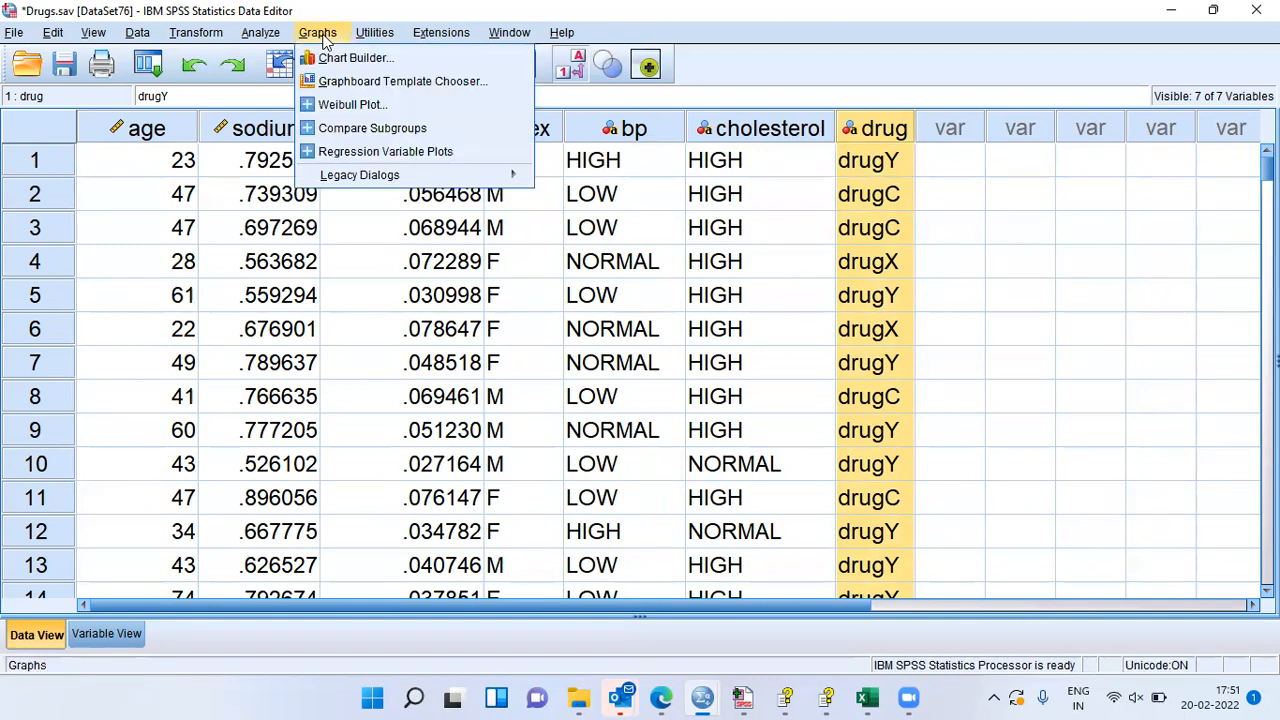
click(405, 62)
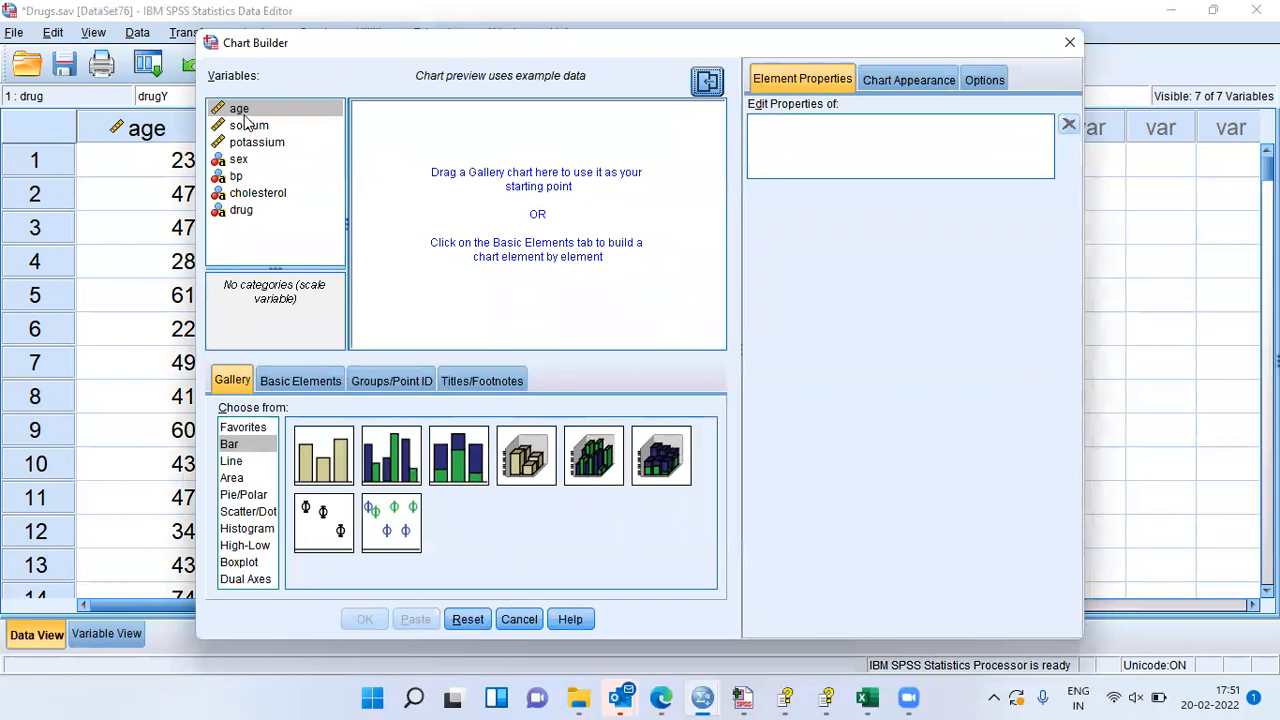
click(246, 126)
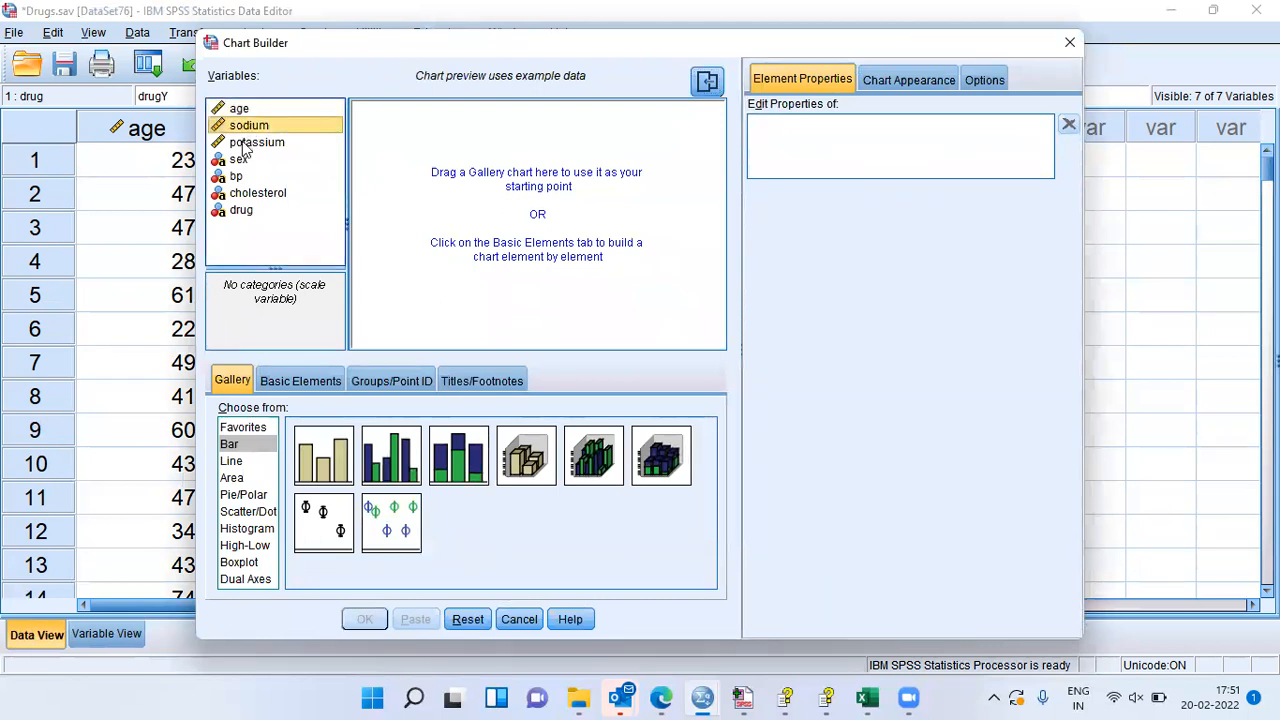
click(243, 145)
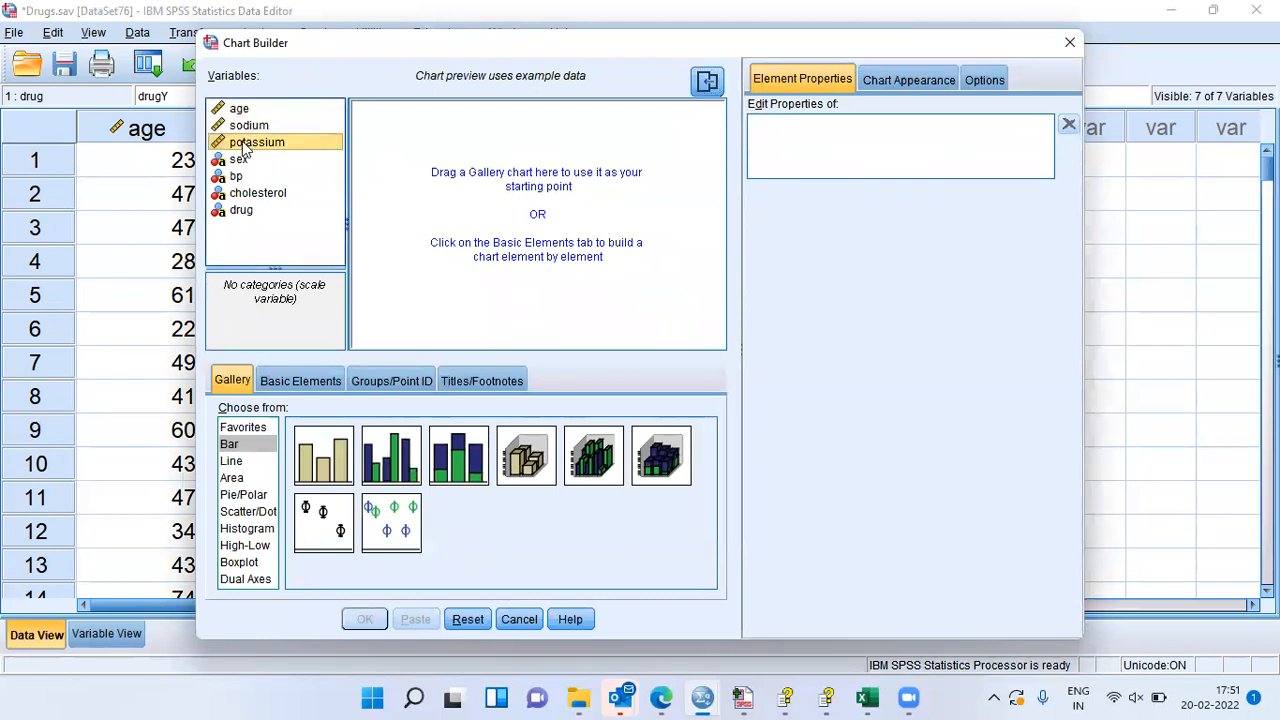
Compare the line and area chart types, and place a simple bar chart on the chart preview
click(238, 451)
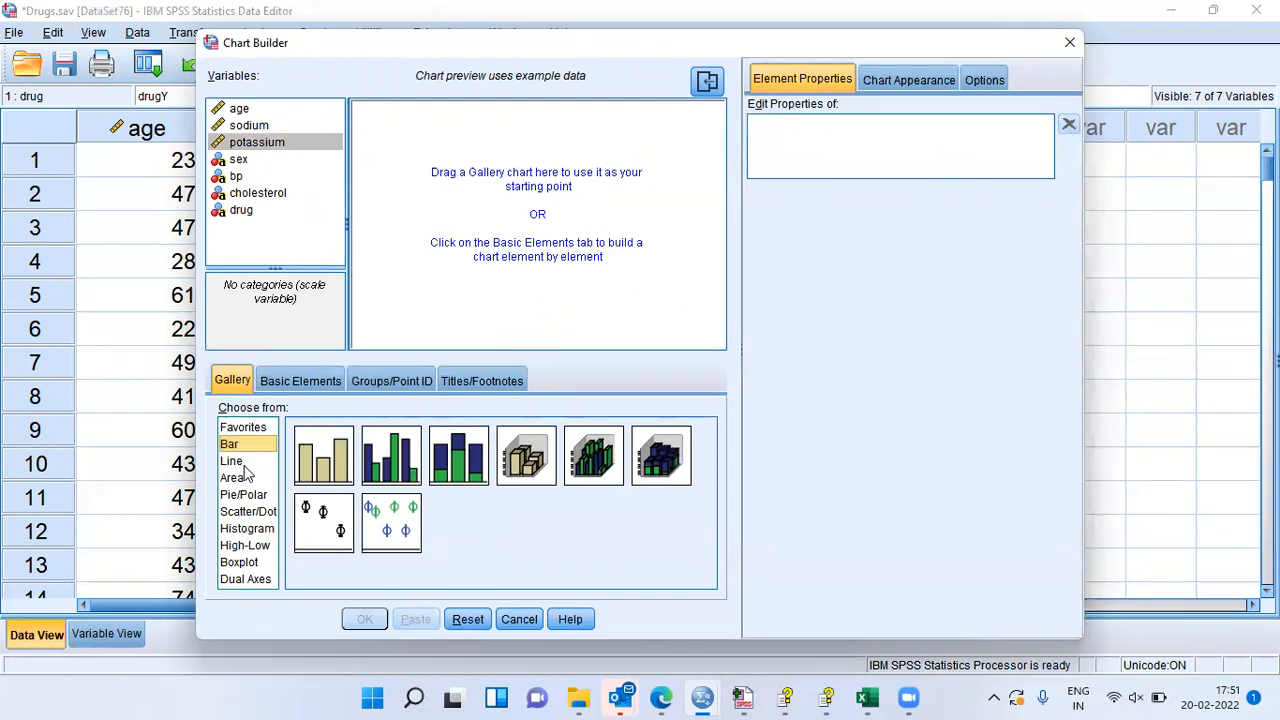
click(239, 463)
click(238, 479)
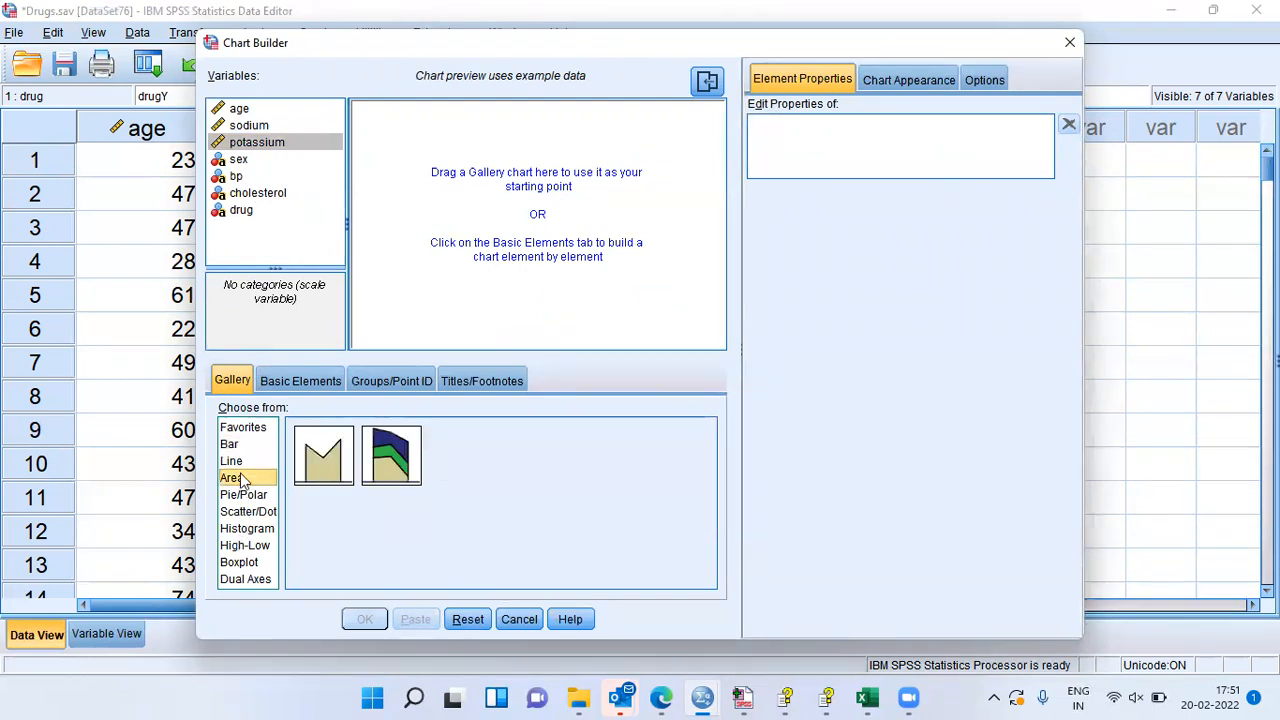
click(236, 447)
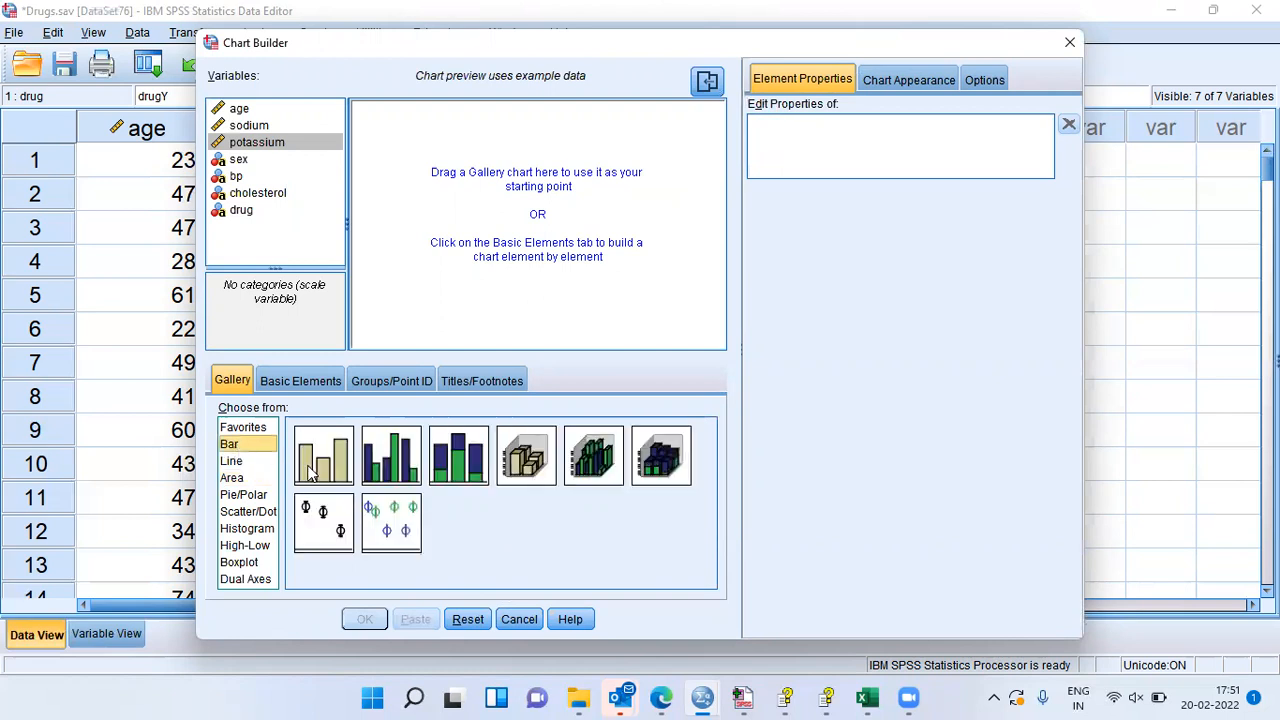
drag(322, 462, 418, 315)
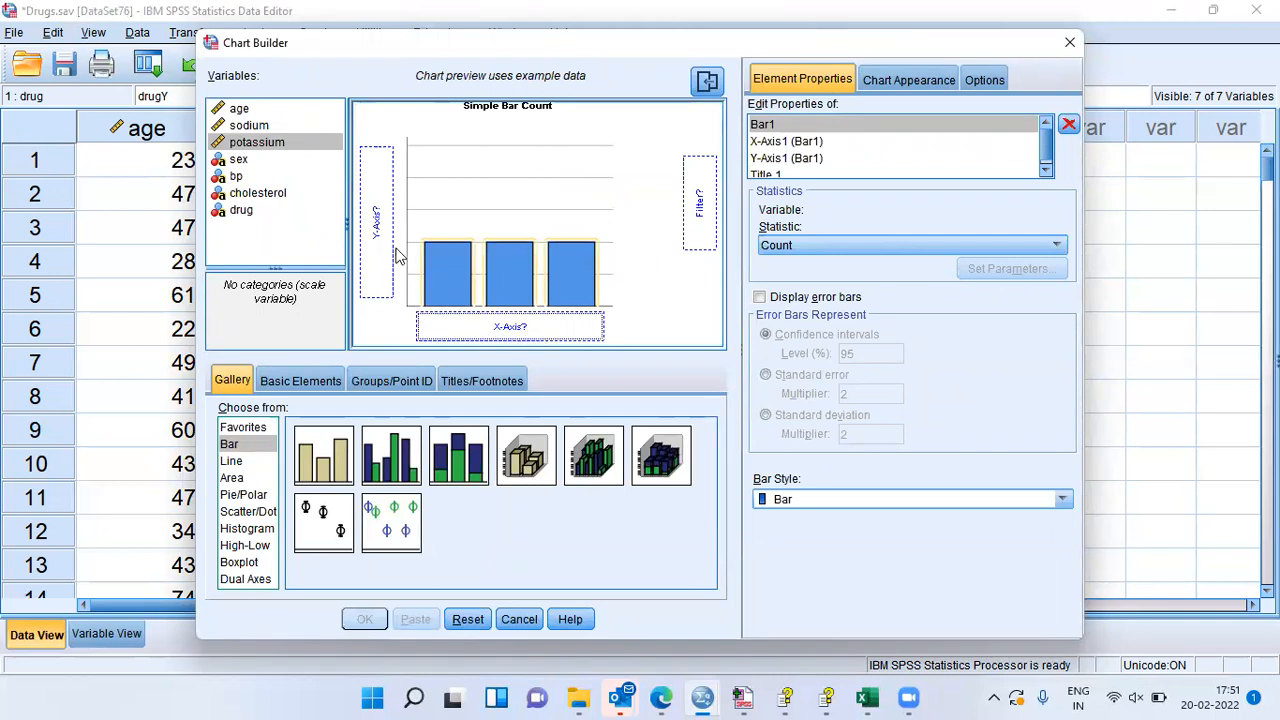
Assign the drug variable to the bar chart's X-axis and generate the chart
click(241, 212)
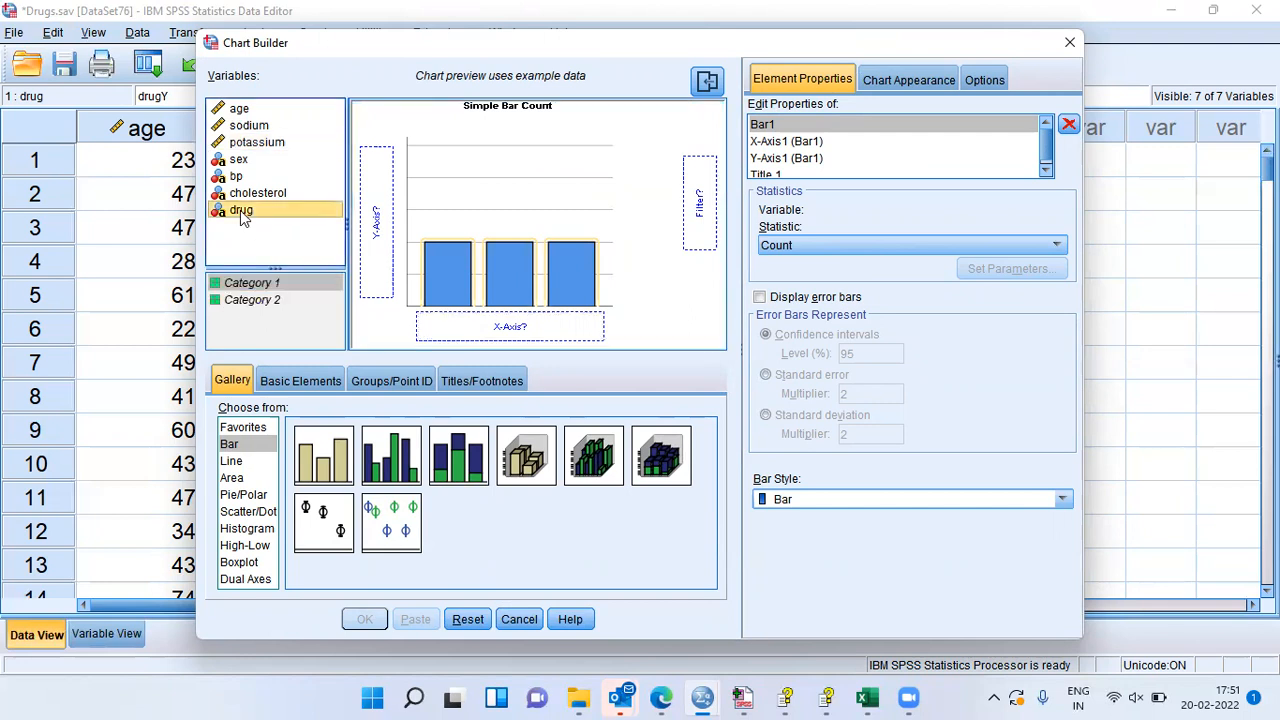
drag(240, 210, 490, 332)
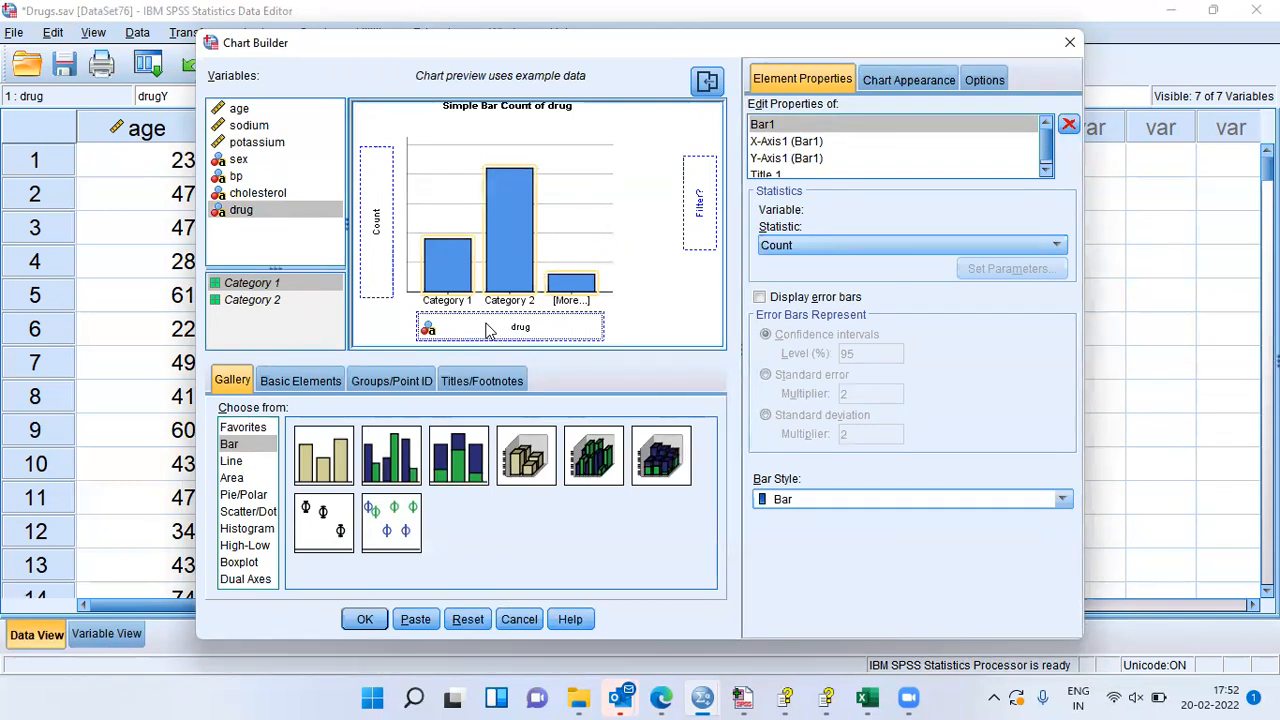
click(365, 620)
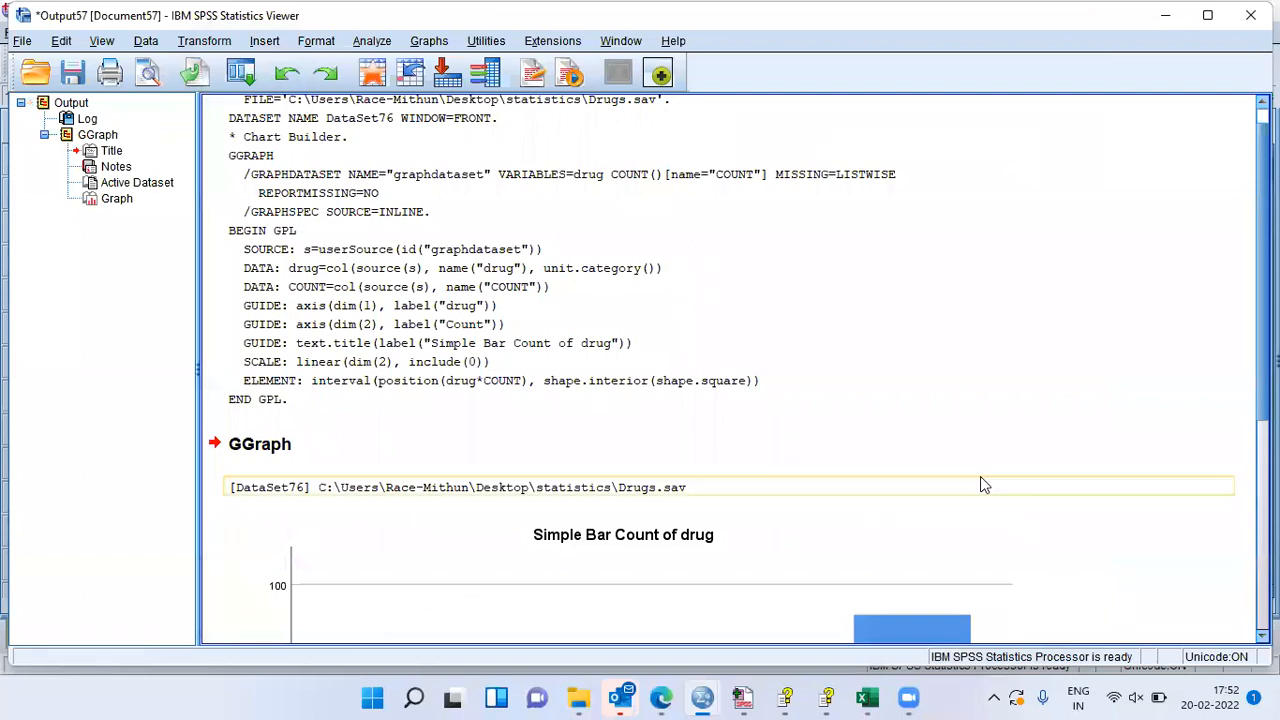
Examine the Simple Bar Count of drug chart in the output and select it
drag(1262, 270, 1262, 479)
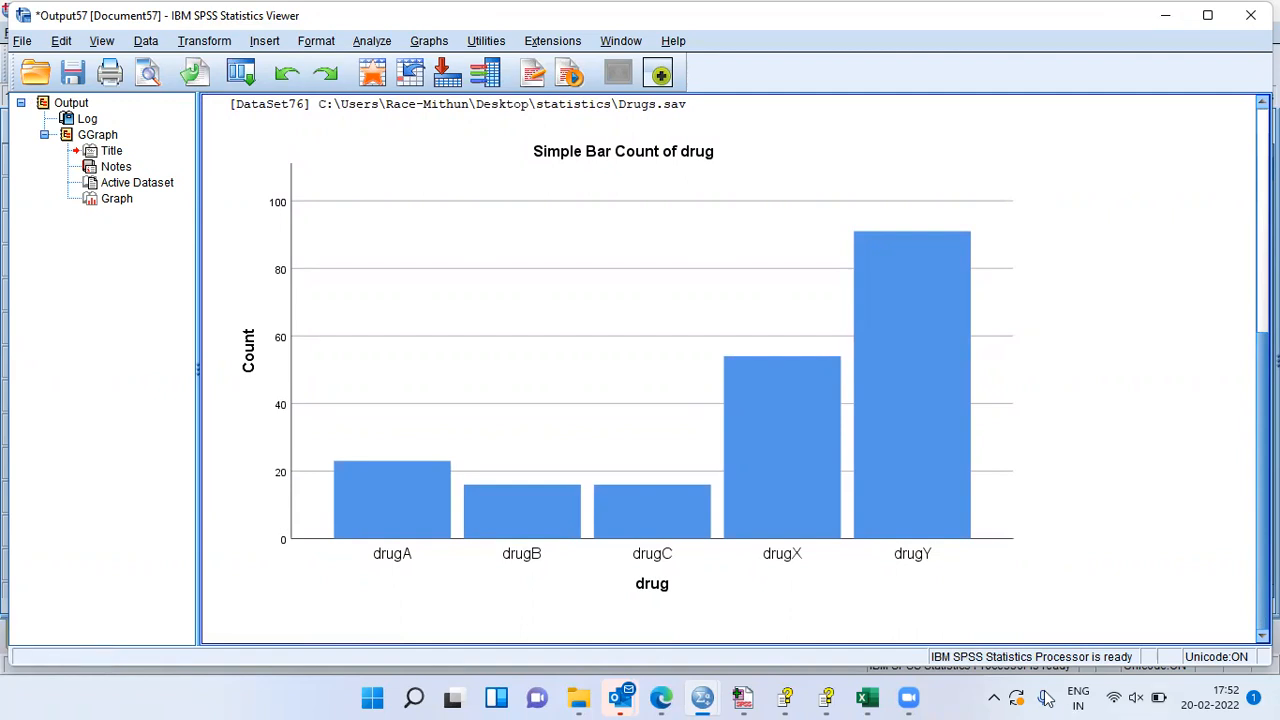
click(952, 569)
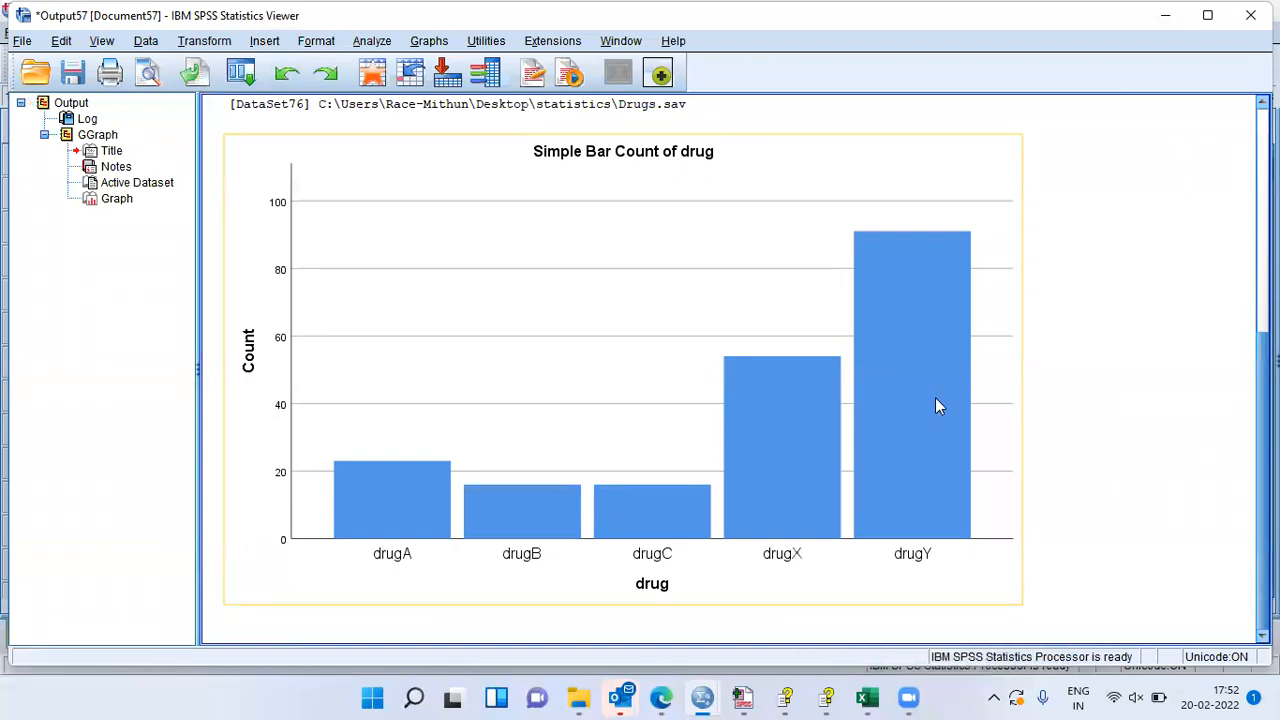
click(679, 542)
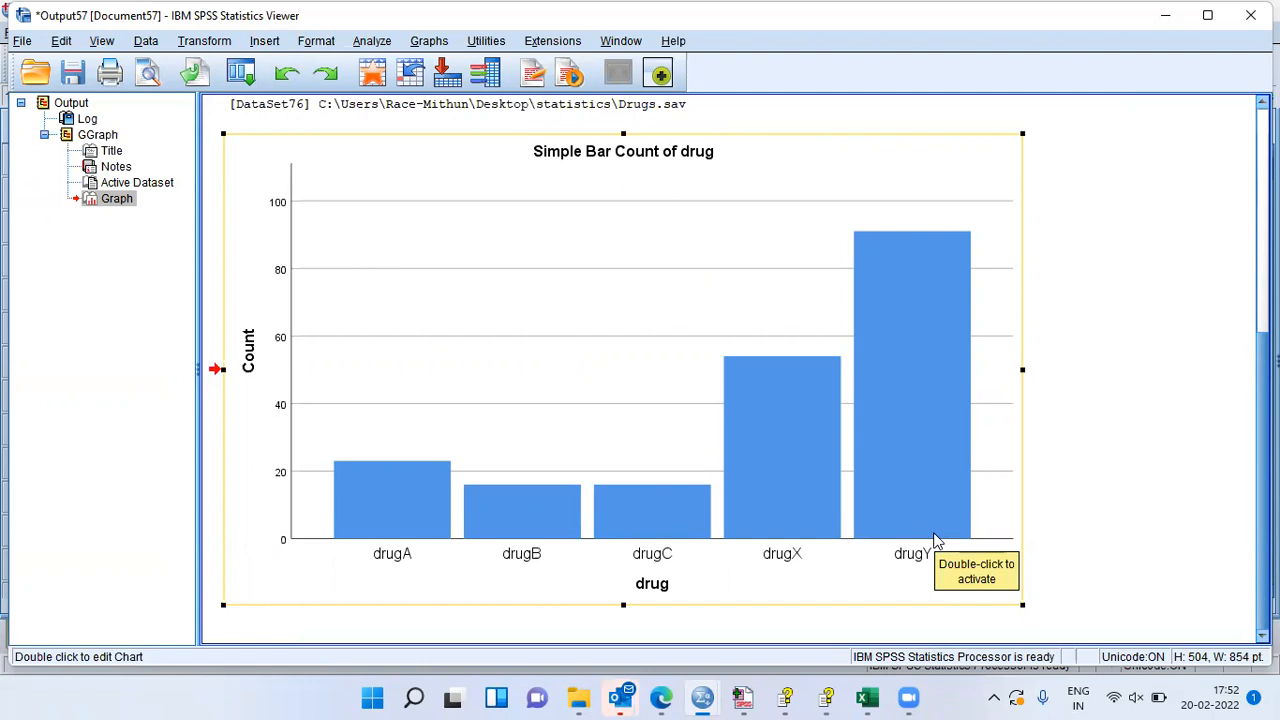
Open the Simple Bar Count of drug chart in the Chart Editor and maximise the editor window
click(1081, 524)
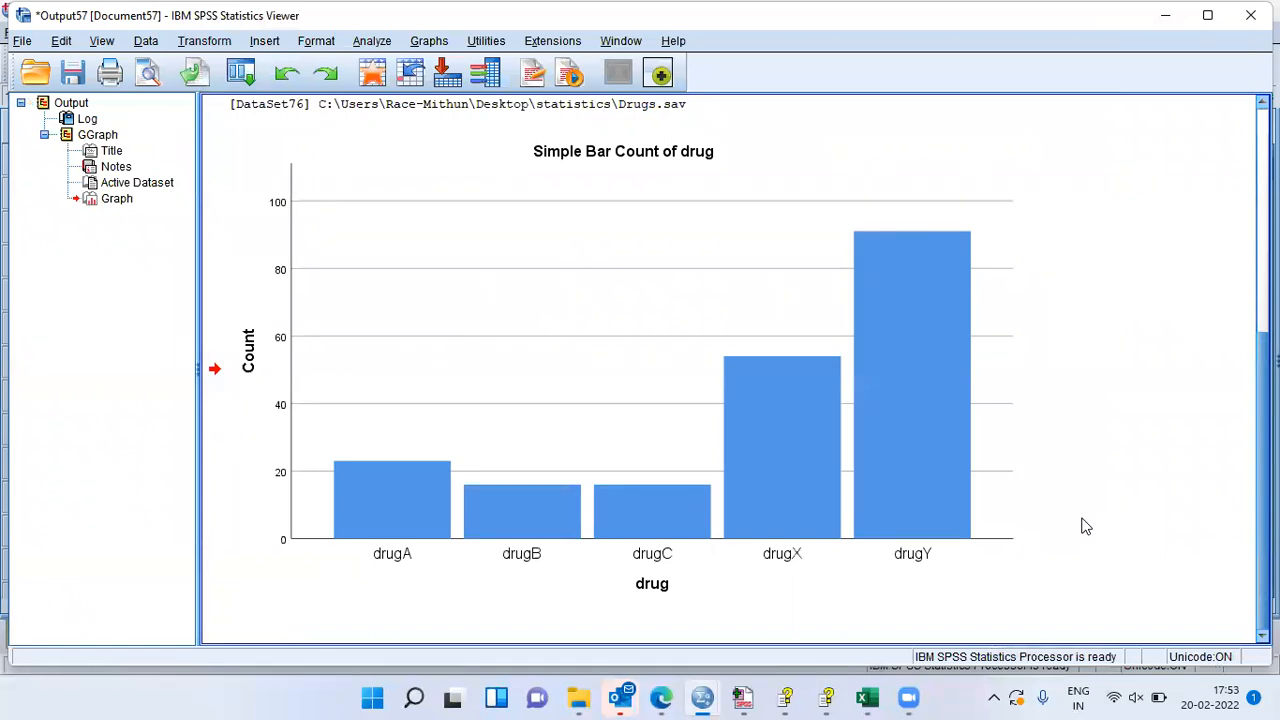
click(956, 479)
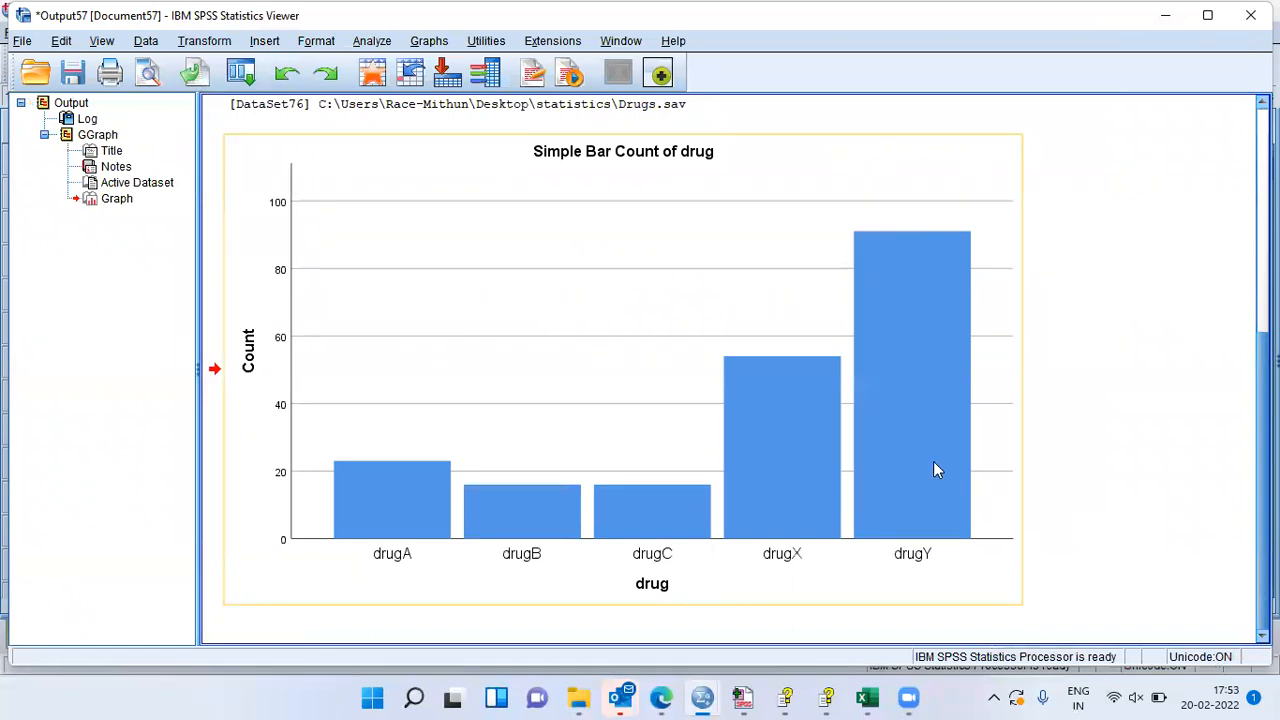
double_click(935, 468)
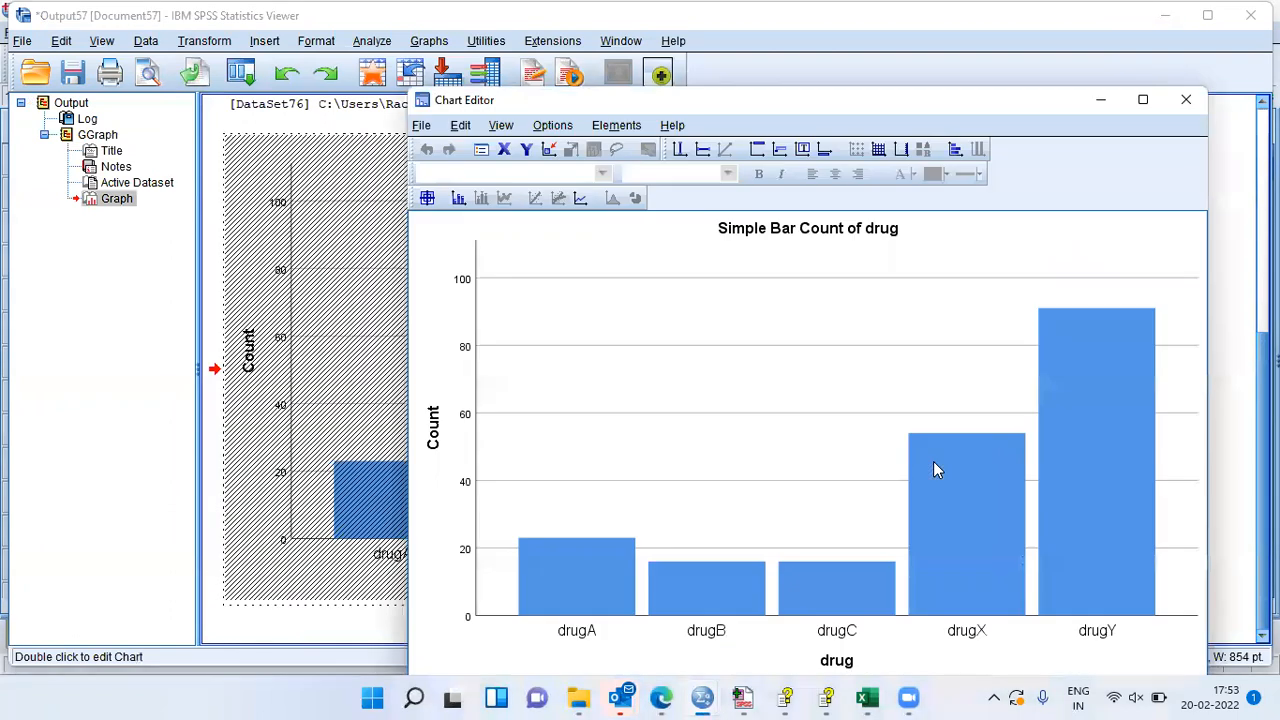
click(1143, 101)
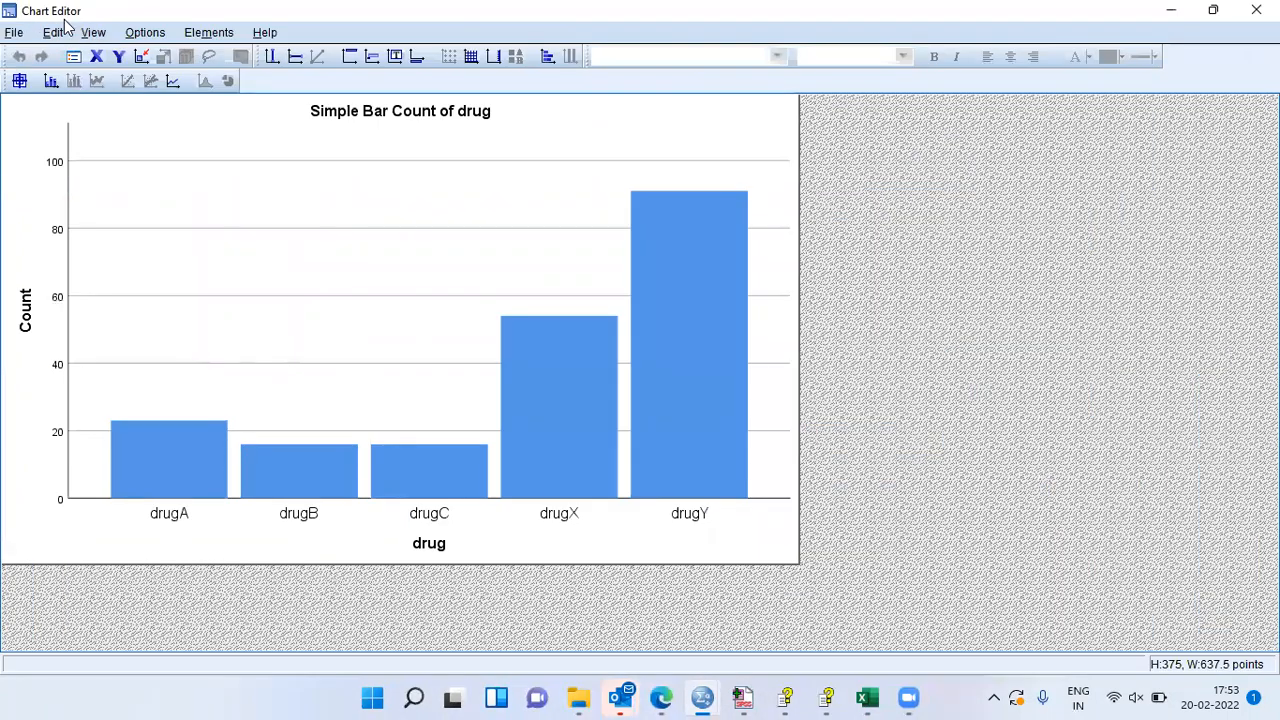
Change the fill colour of all the bars to red (215, 0, 51)
click(697, 392)
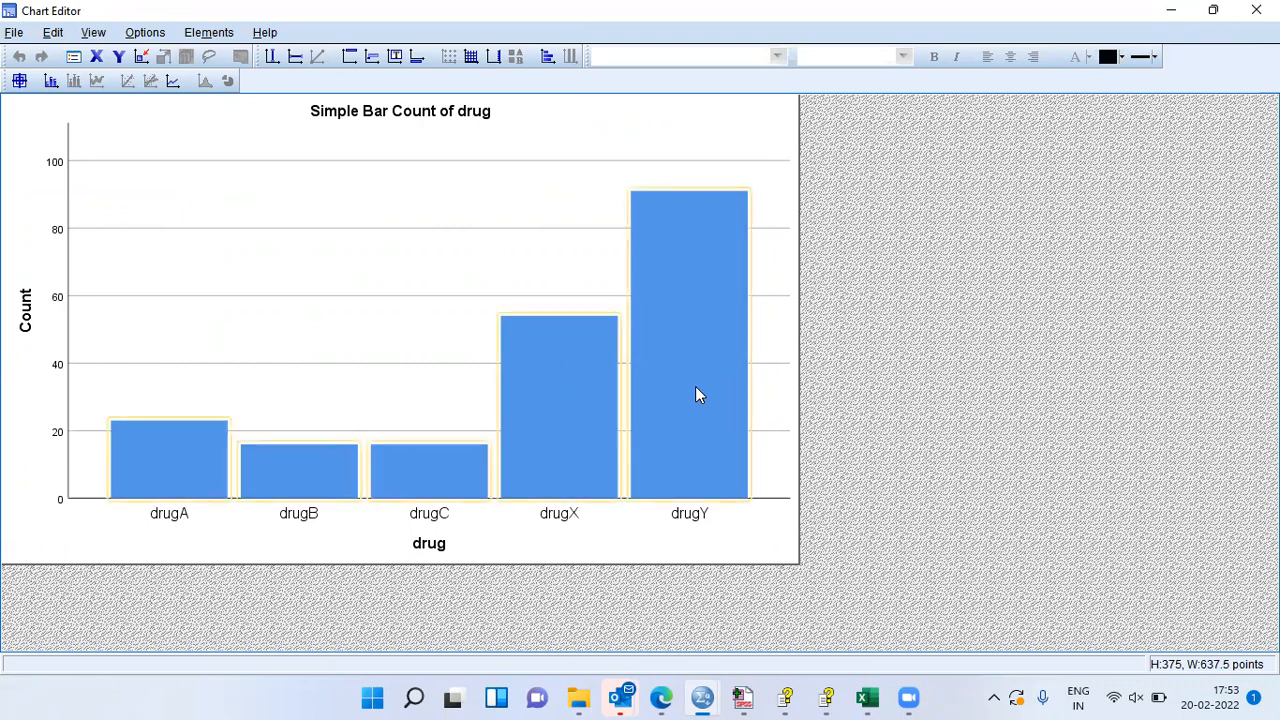
right_click(697, 393)
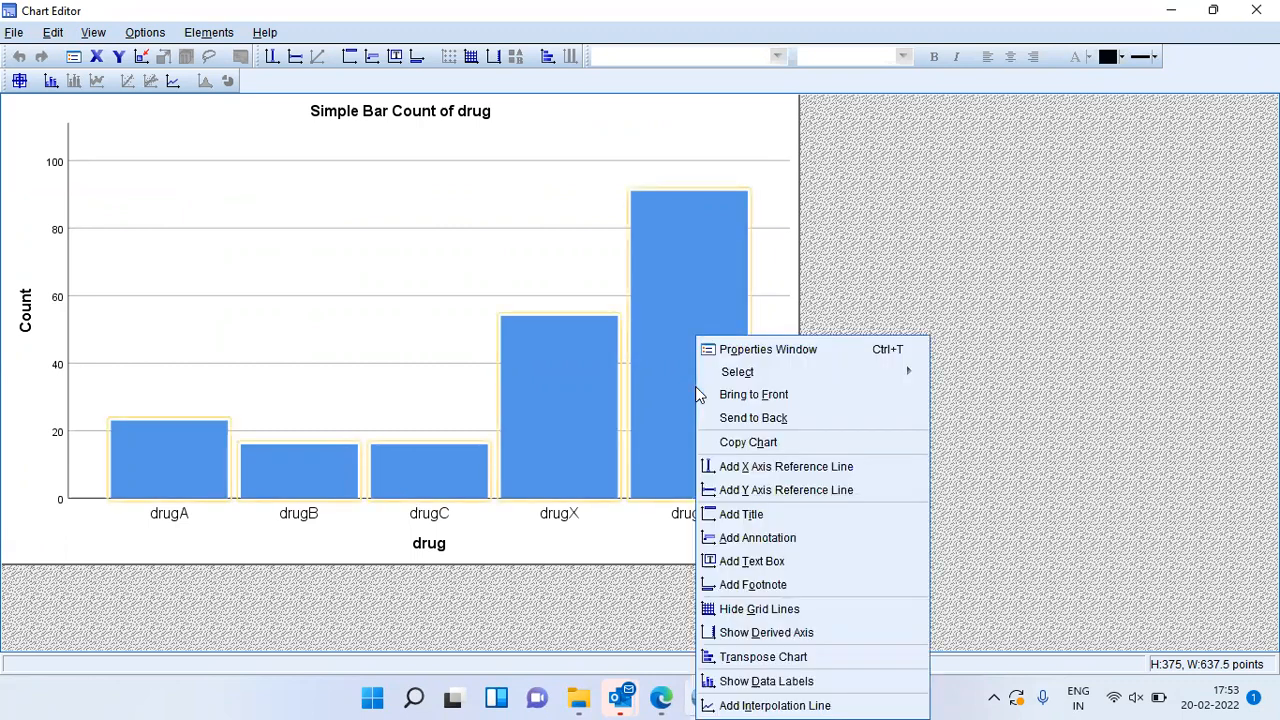
click(822, 352)
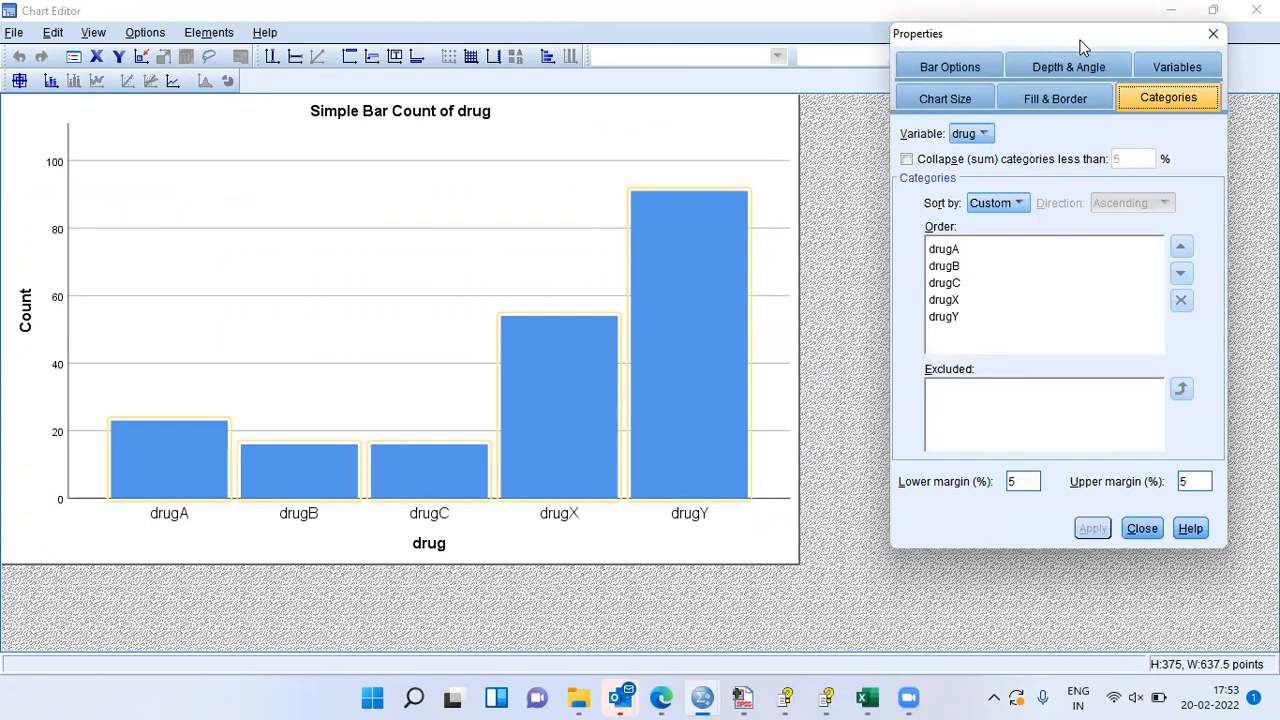
click(1057, 99)
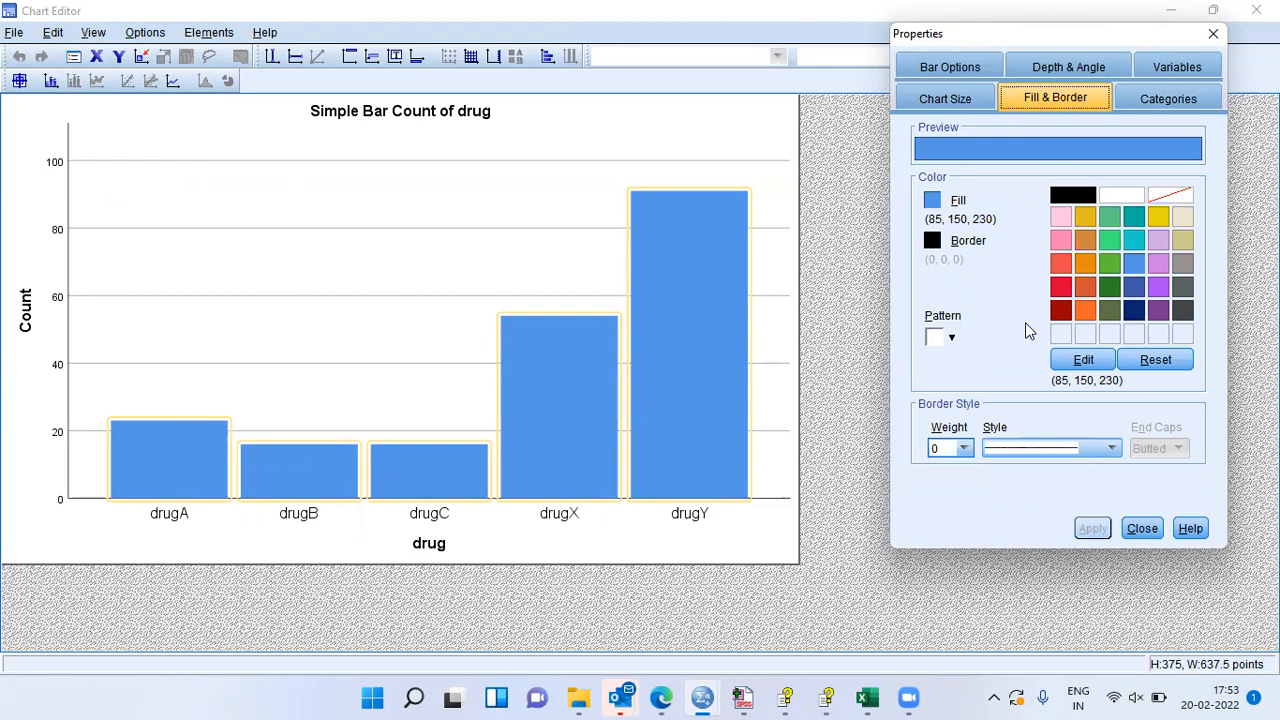
click(1061, 287)
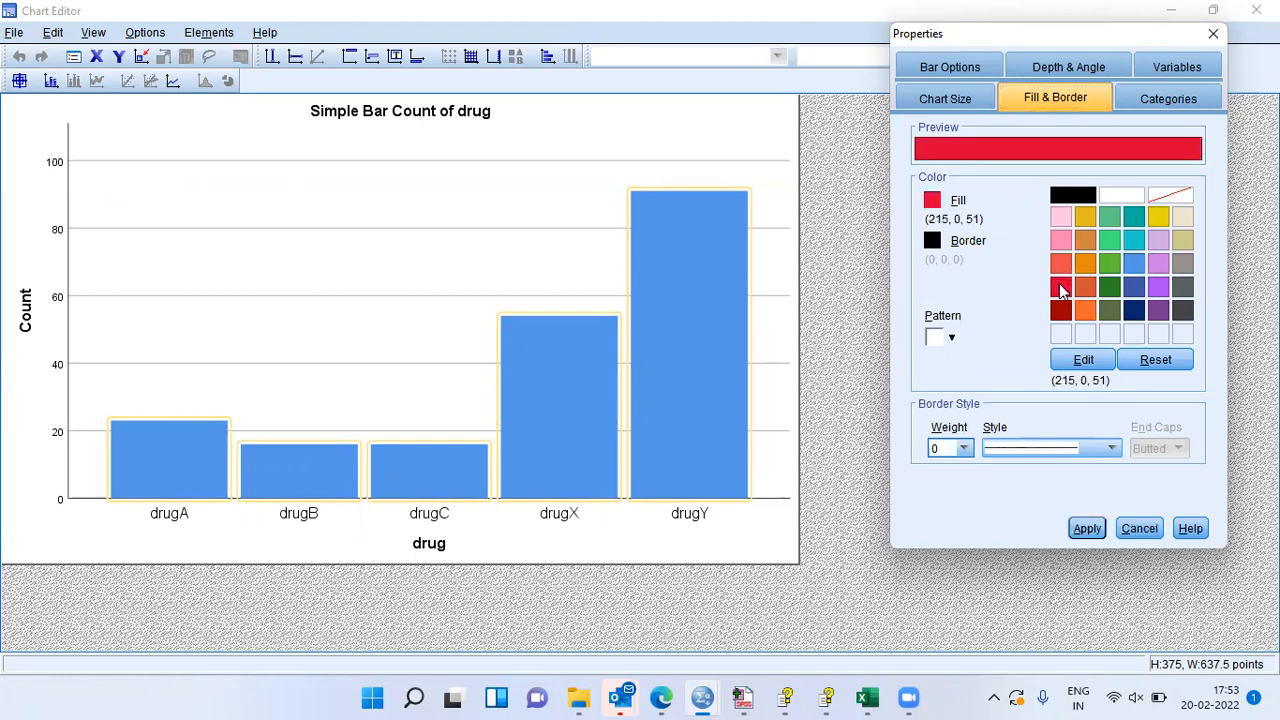
click(1088, 530)
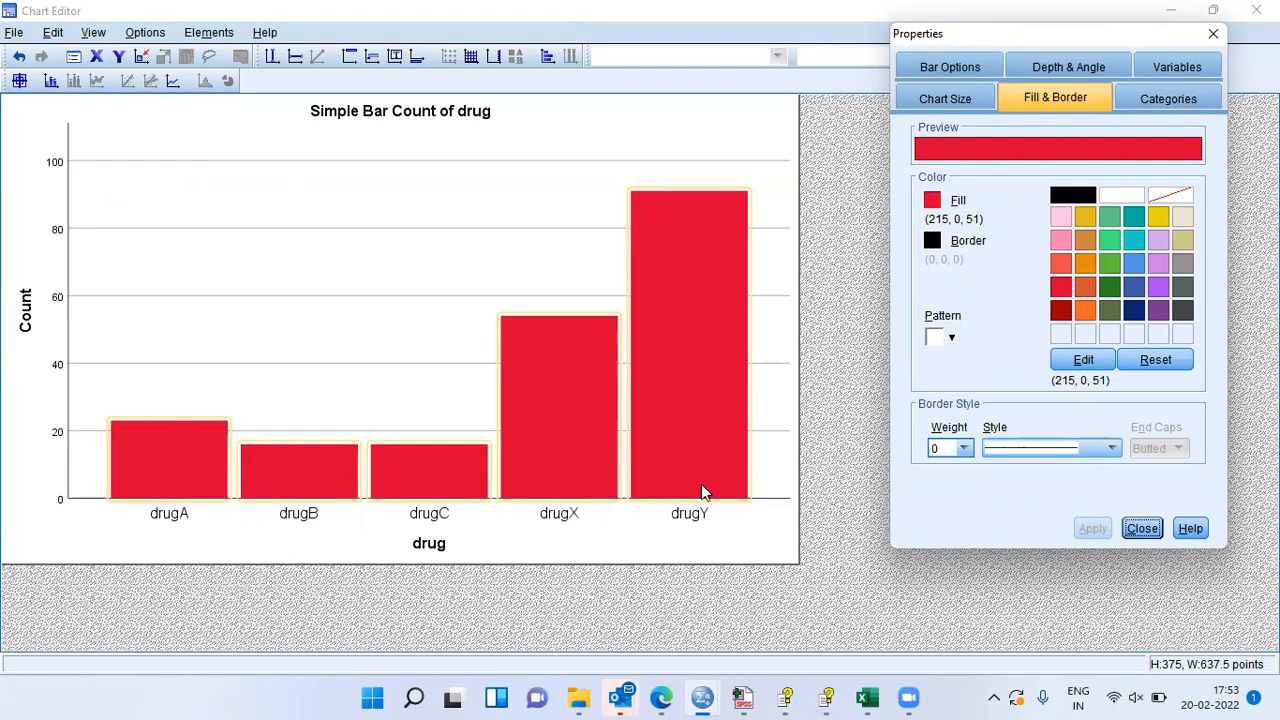
click(1142, 529)
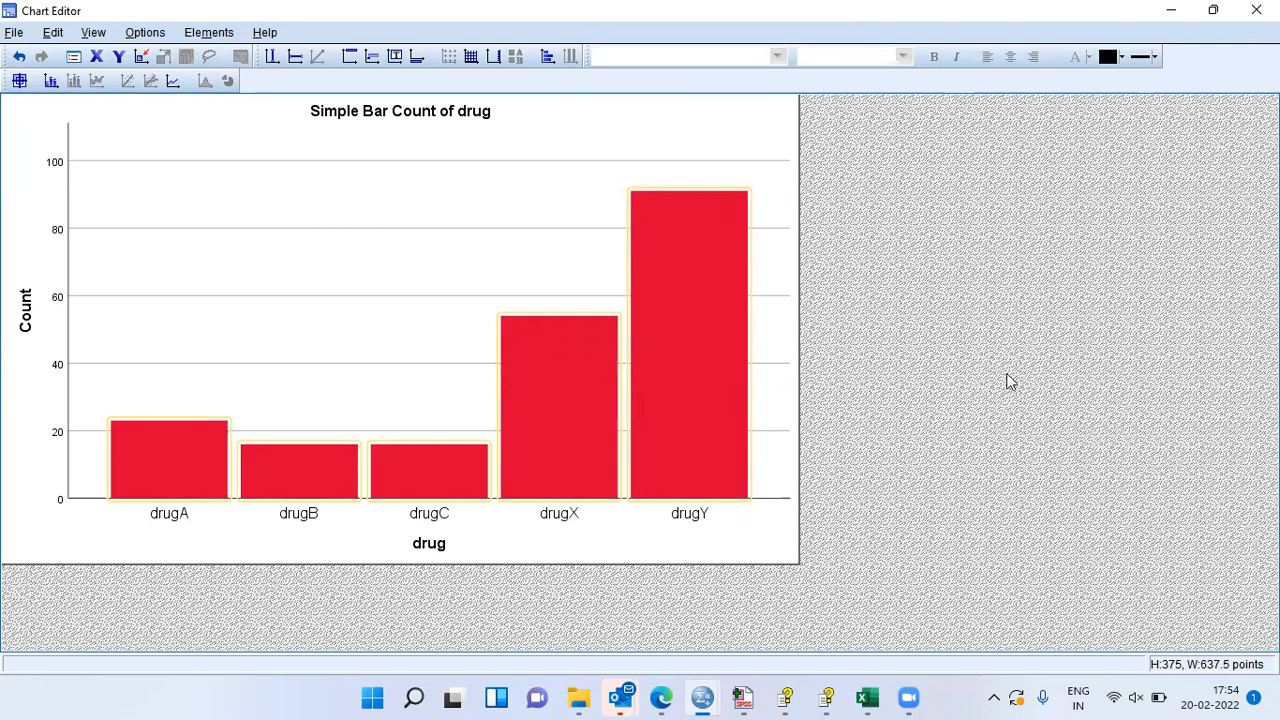
Transpose the bar chart so its bars run horizontally, and close the Chart Editor
click(549, 60)
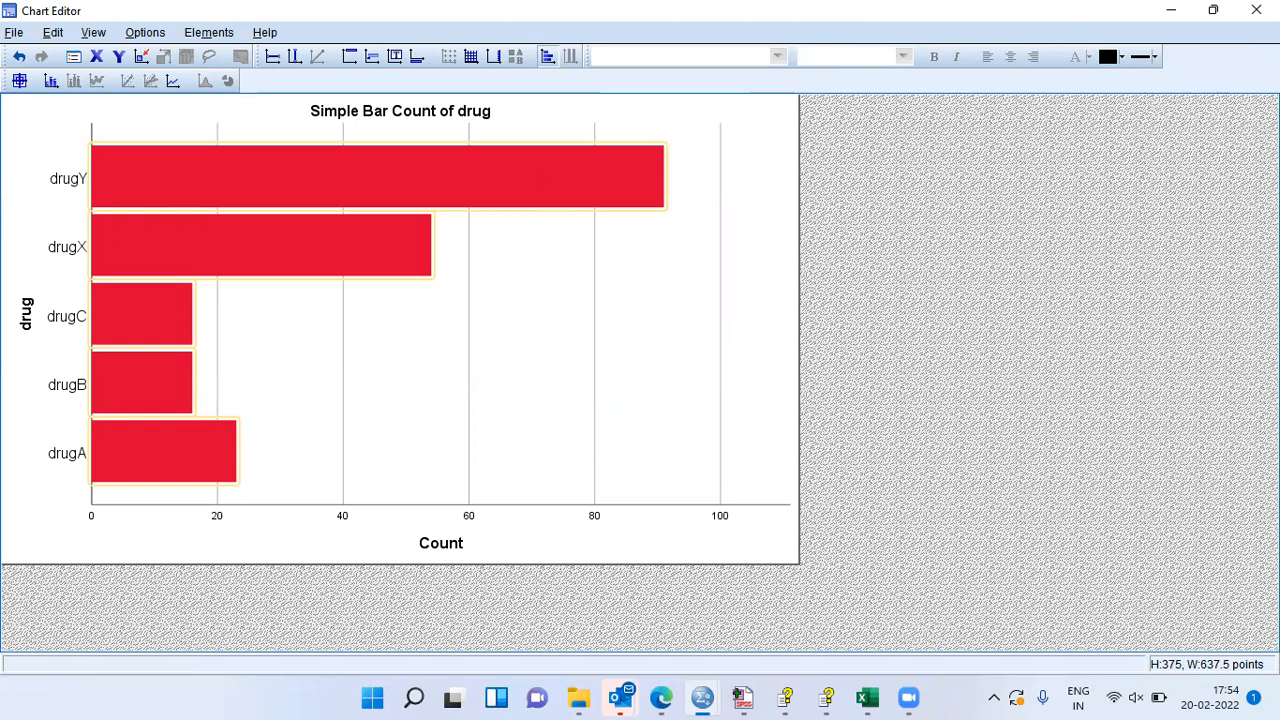
click(1256, 10)
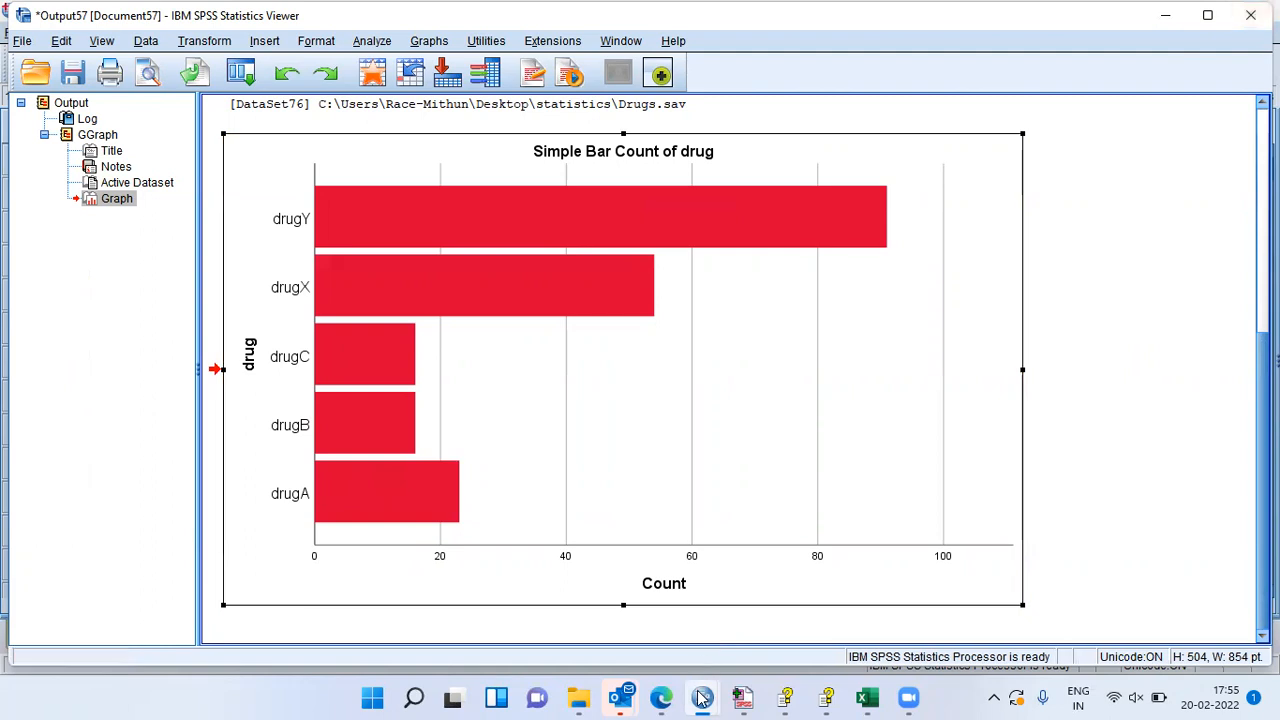
Switch to the Drugs.sav data and select the sodium and potassium columns together
mouse_move(703, 692)
click(997, 607)
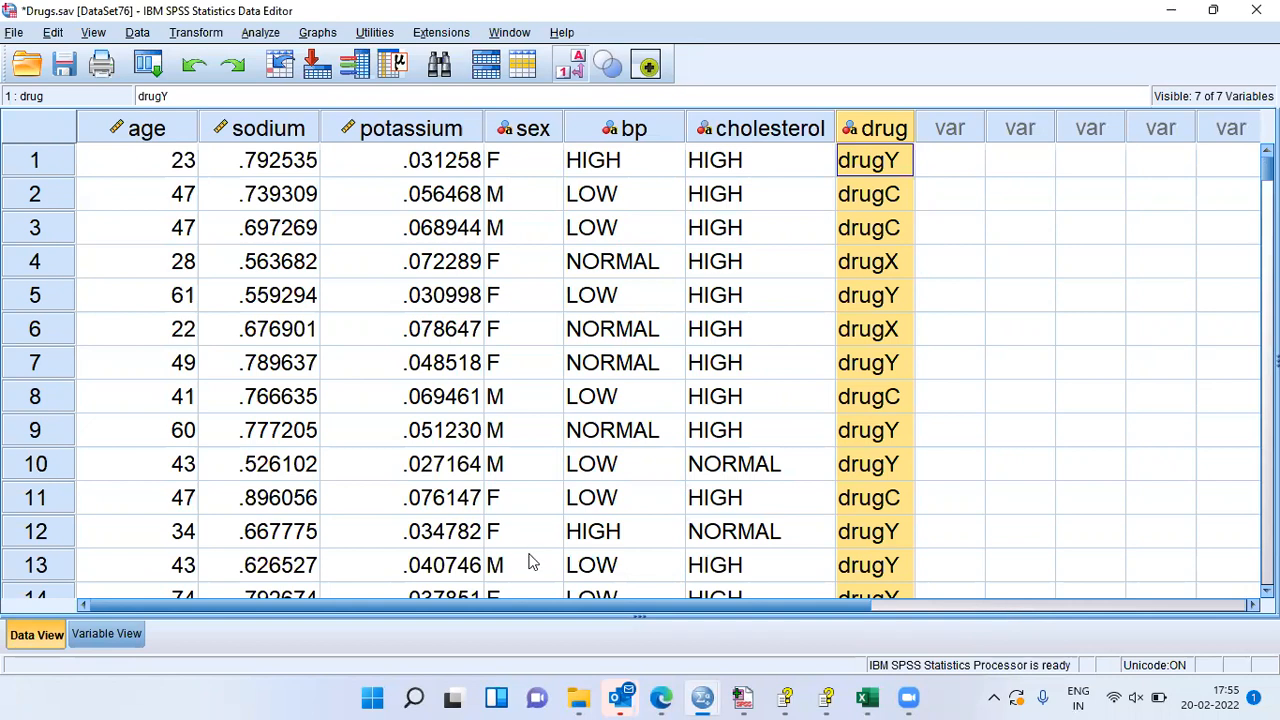
click(300, 130)
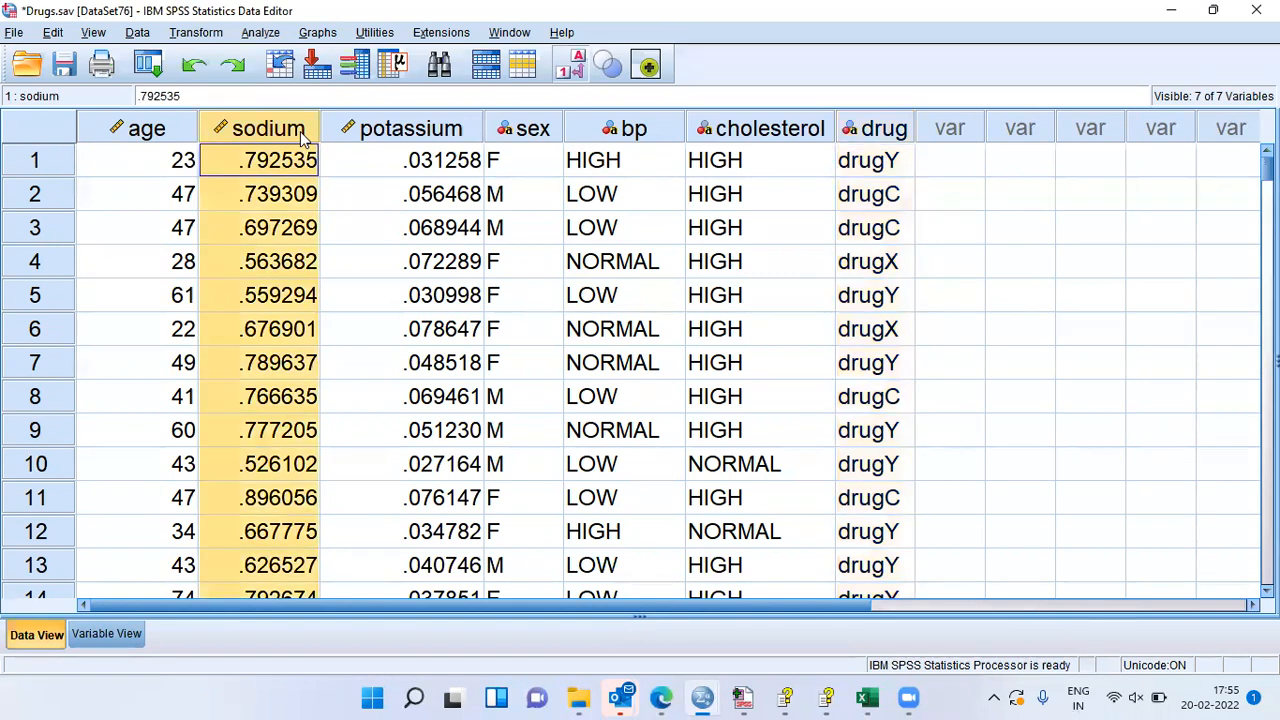
shift+click(445, 130)
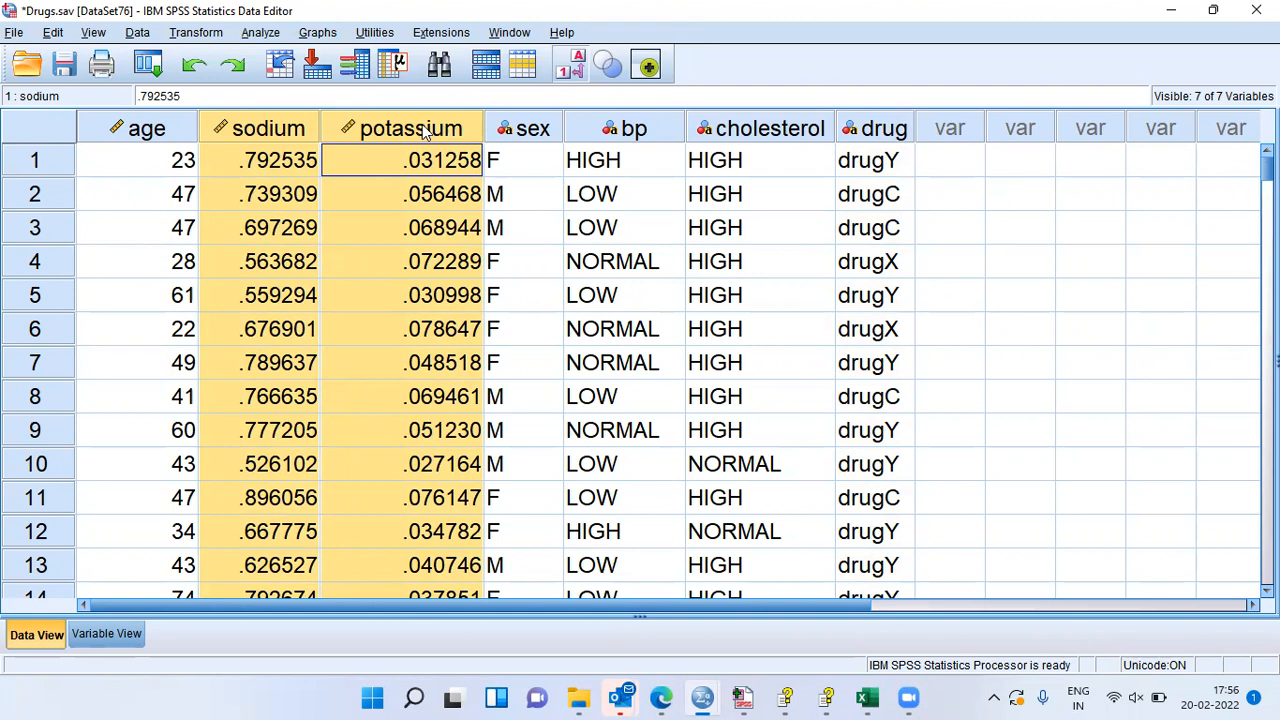
Reset the Chart Builder to discard the old bar chart setup, and place a Grouped Scatter chart on the preview
click(324, 34)
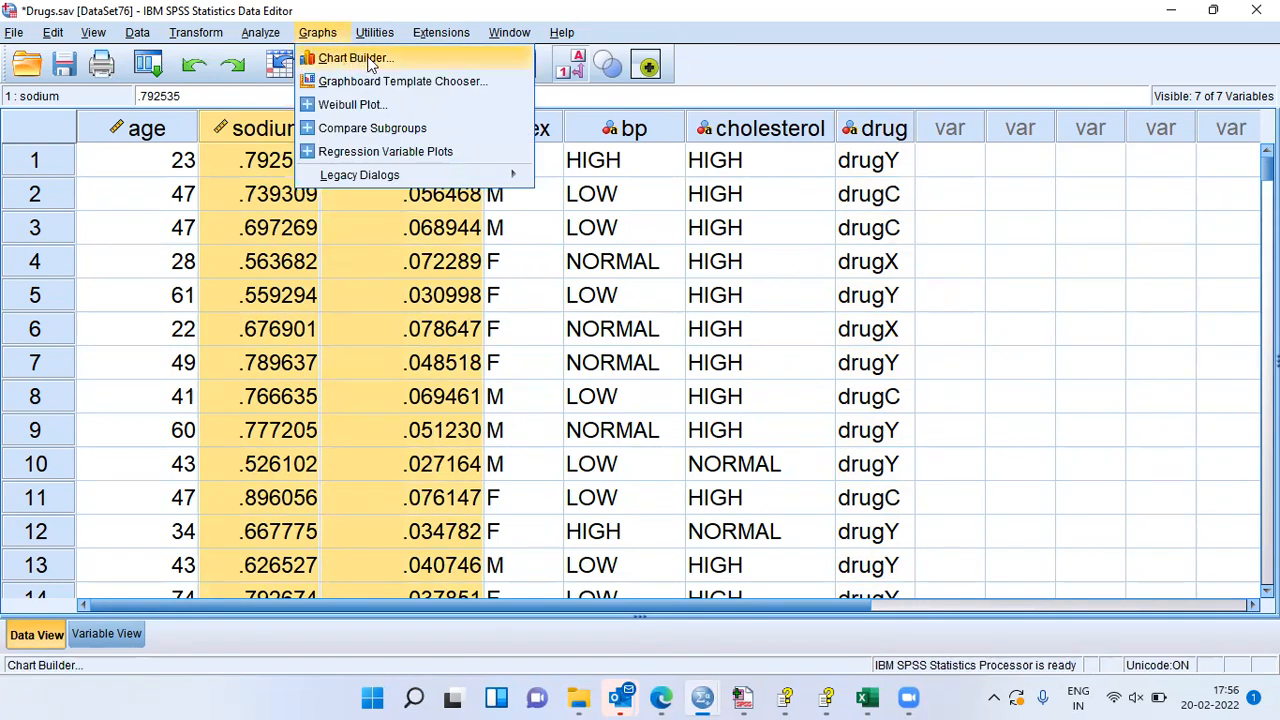
click(355, 58)
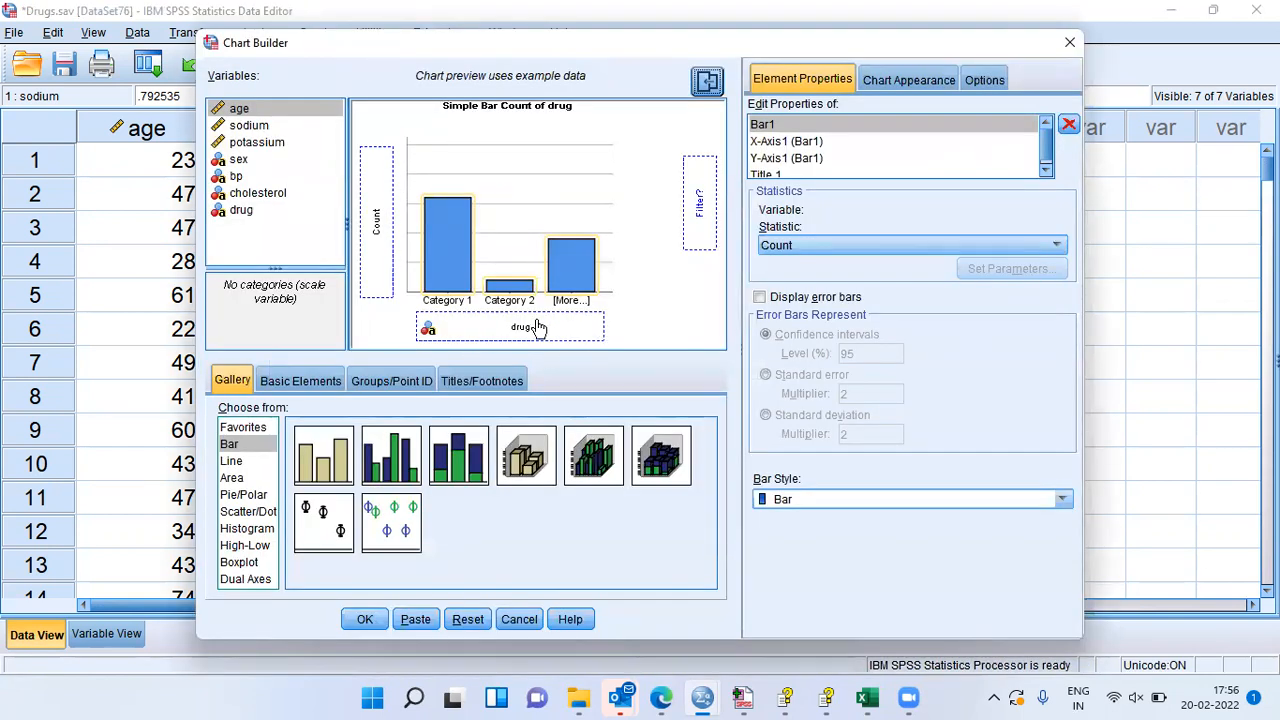
click(479, 620)
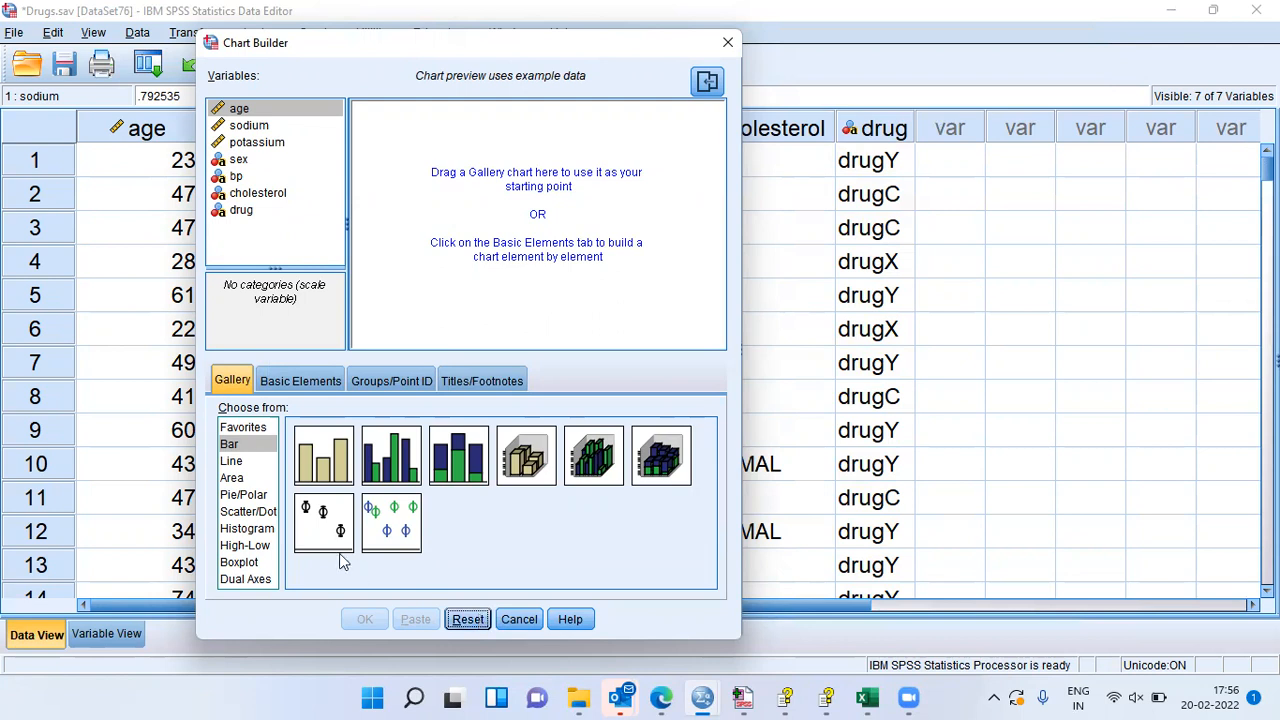
click(248, 515)
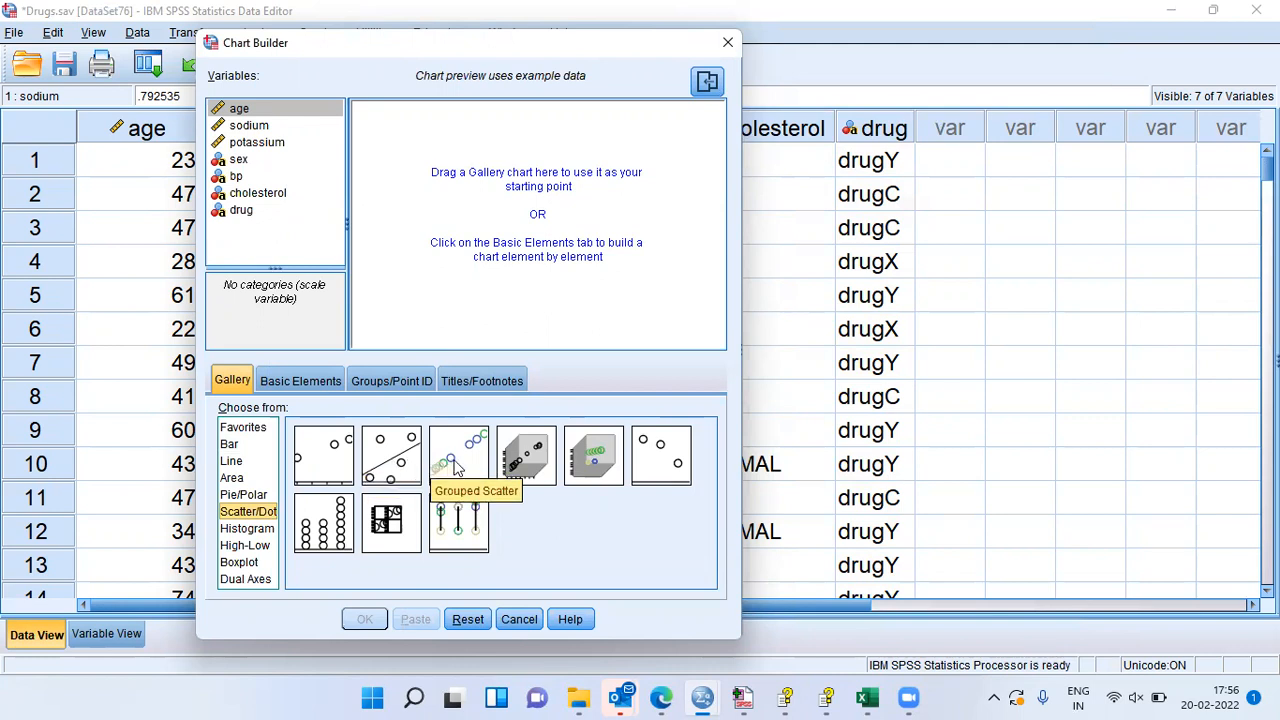
drag(455, 468, 455, 301)
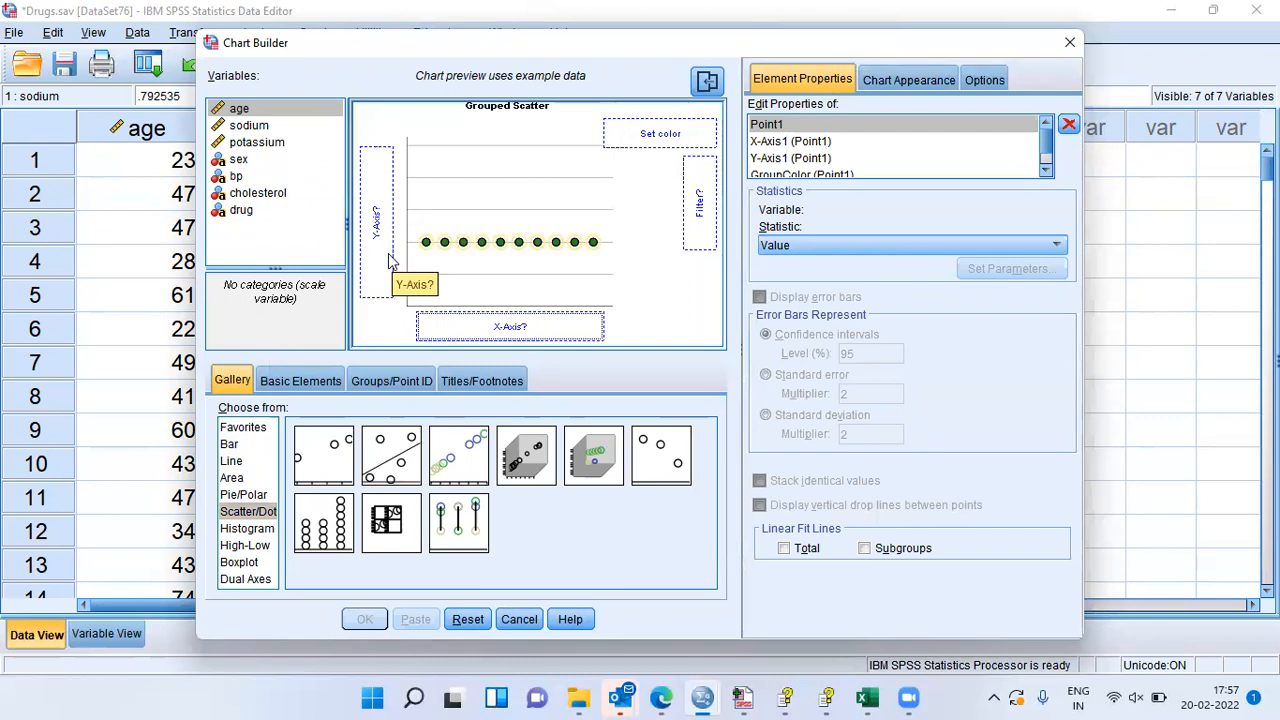
Assign potassium to the scatter chart's Y-axis and sodium to its X-axis
click(248, 145)
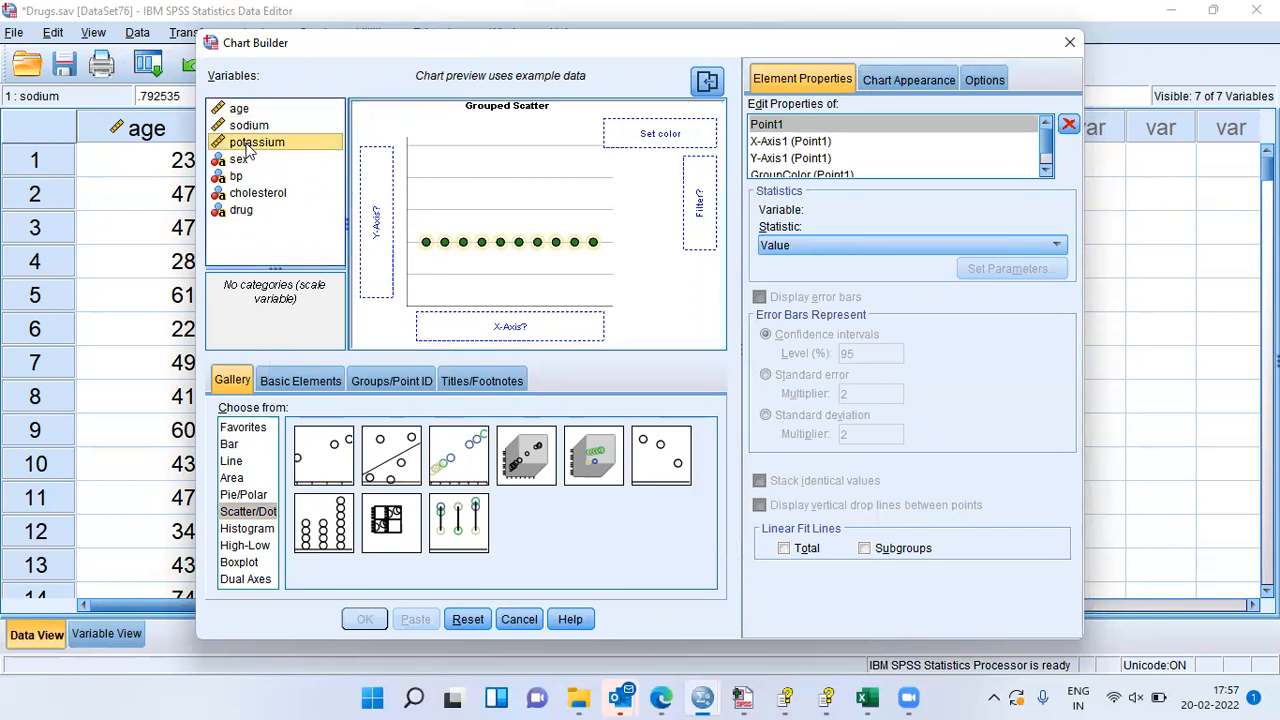
drag(250, 147, 378, 235)
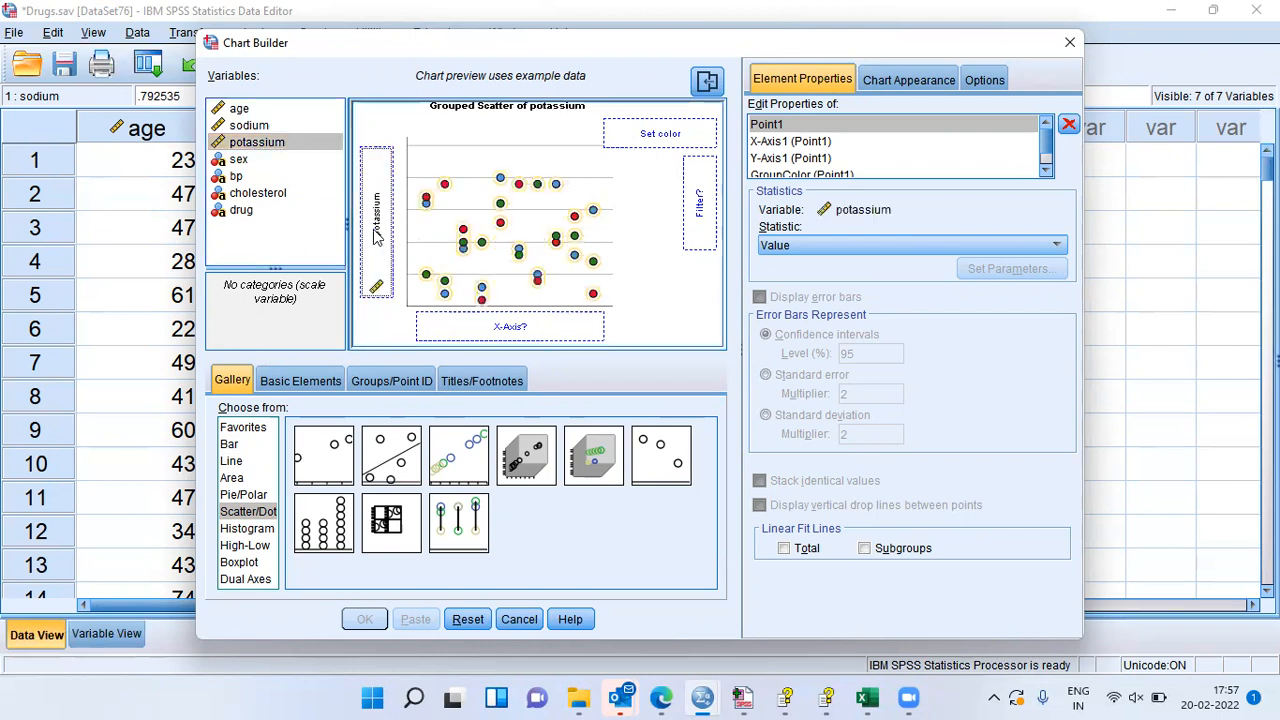
click(239, 129)
drag(239, 131, 496, 326)
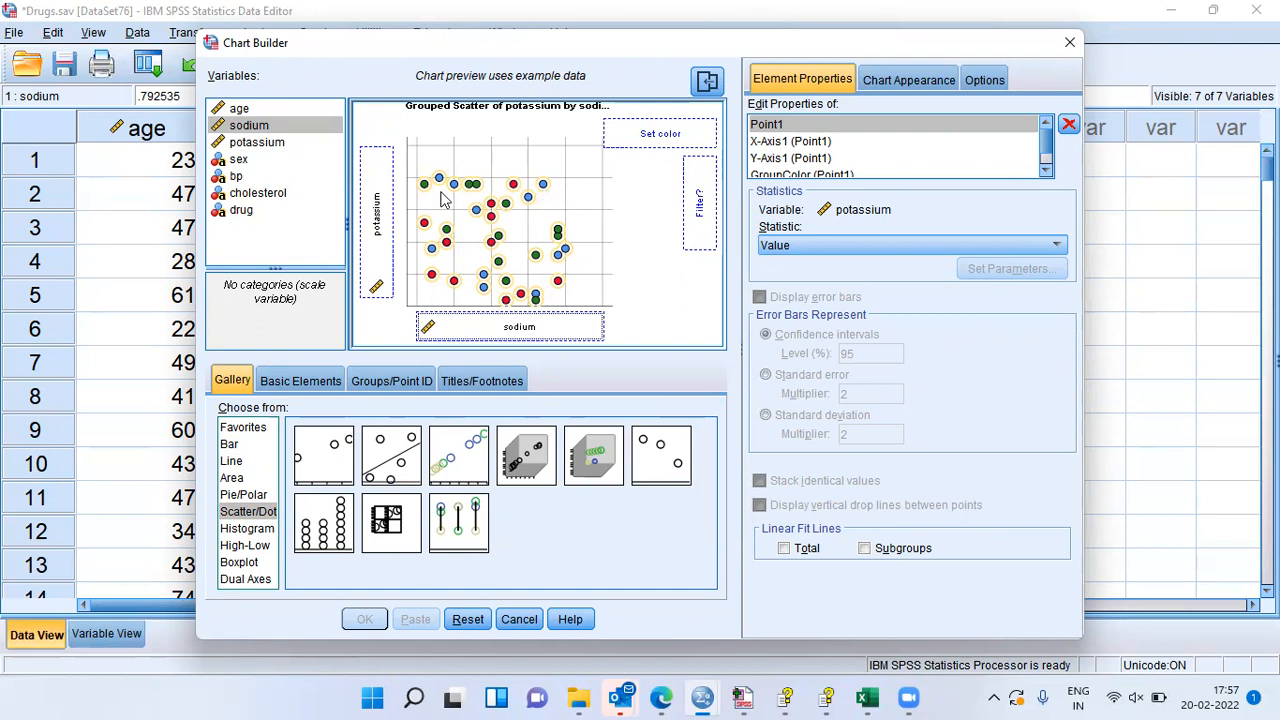
Colour the scatter points by the drug variable and generate the chart
click(242, 212)
drag(240, 218, 643, 141)
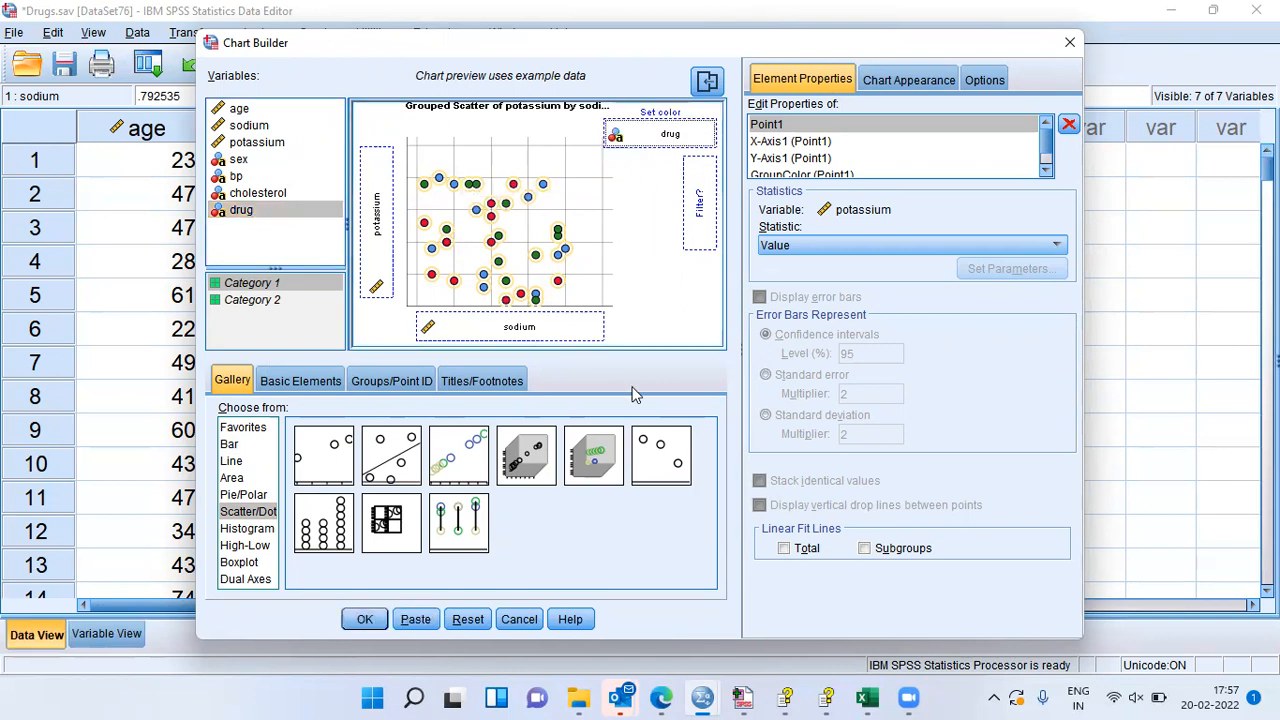
click(365, 620)
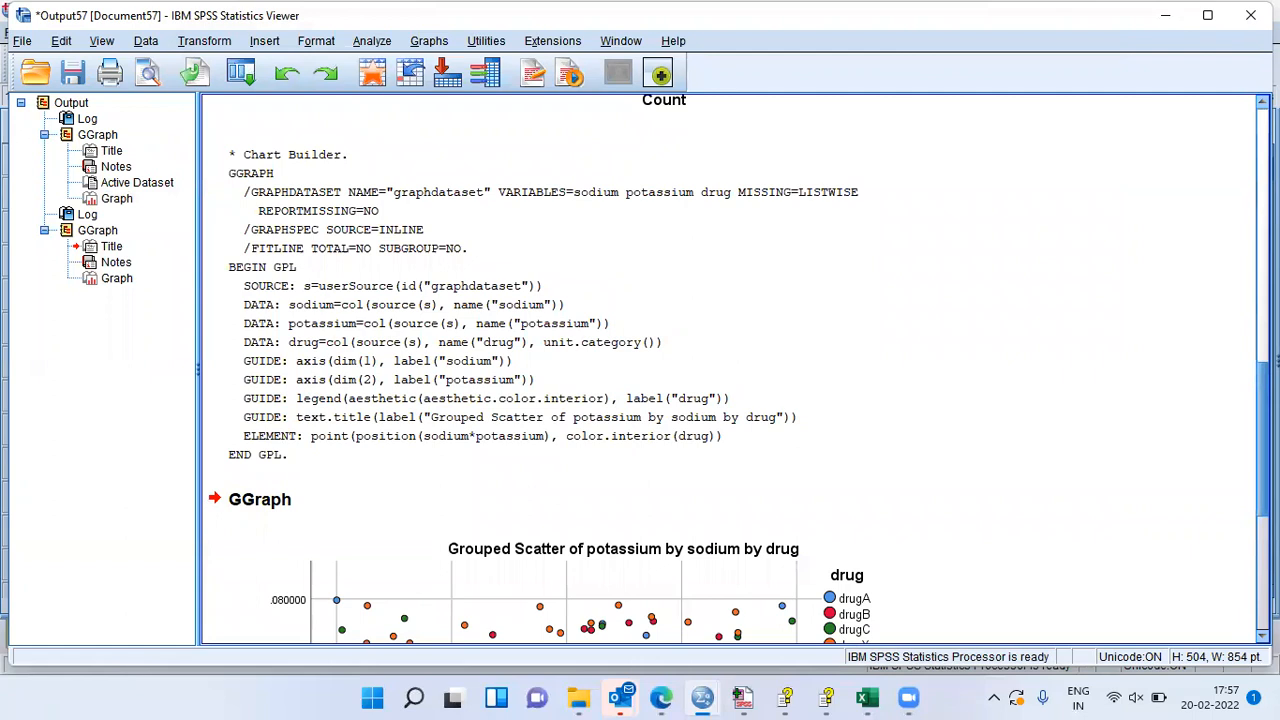
Examine how the drugs are distributed in the grouped scatter of potassium by sodium in the output
scroll(730, 370, down, 6)
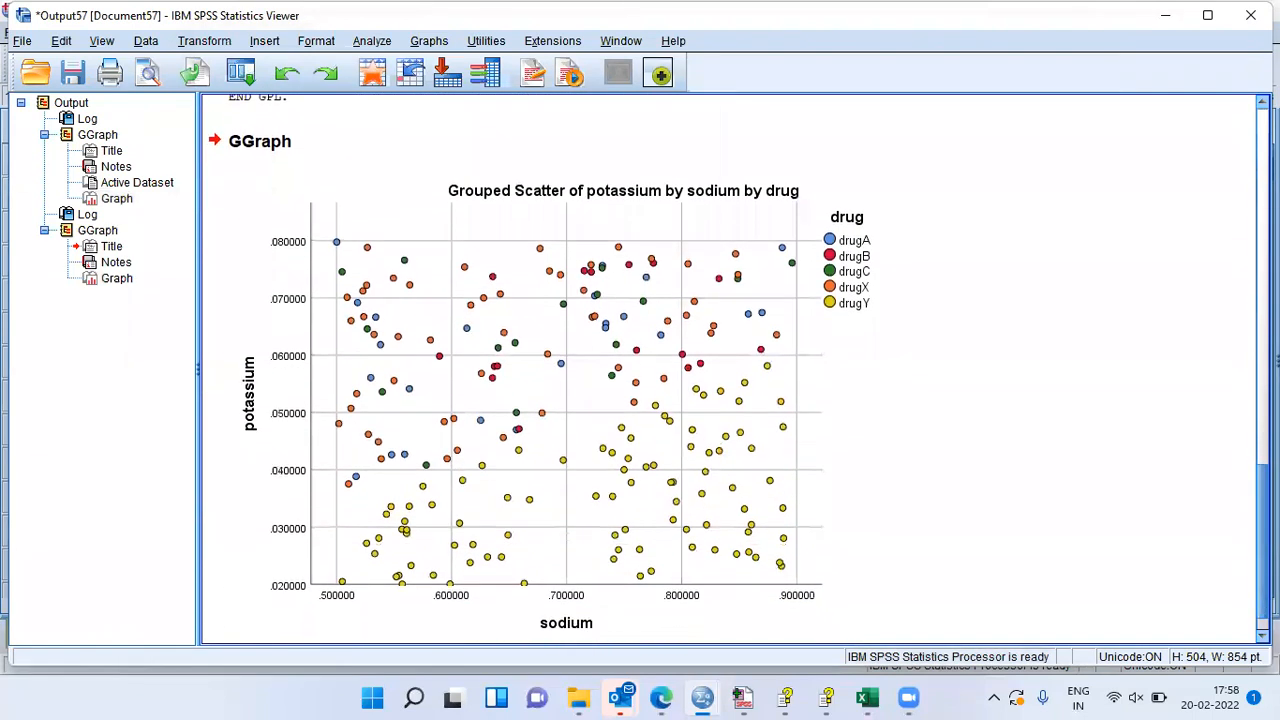
scroll(730, 370, down, 1)
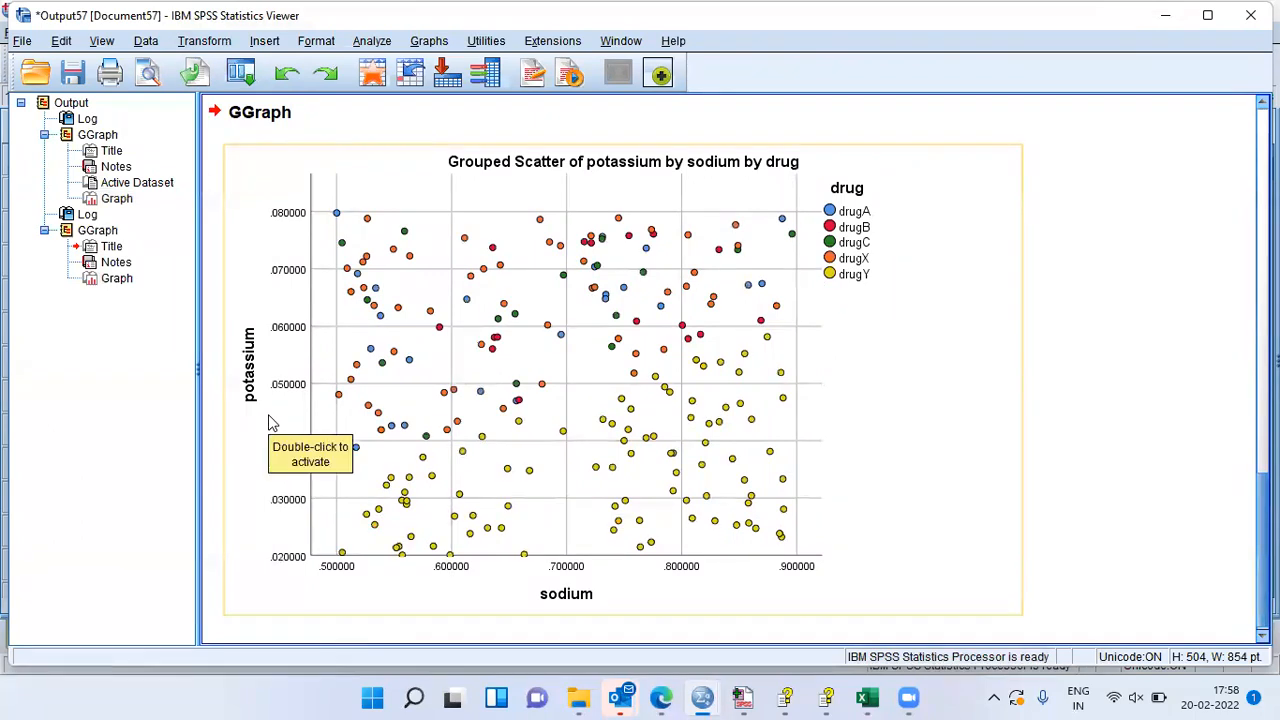
click(290, 325)
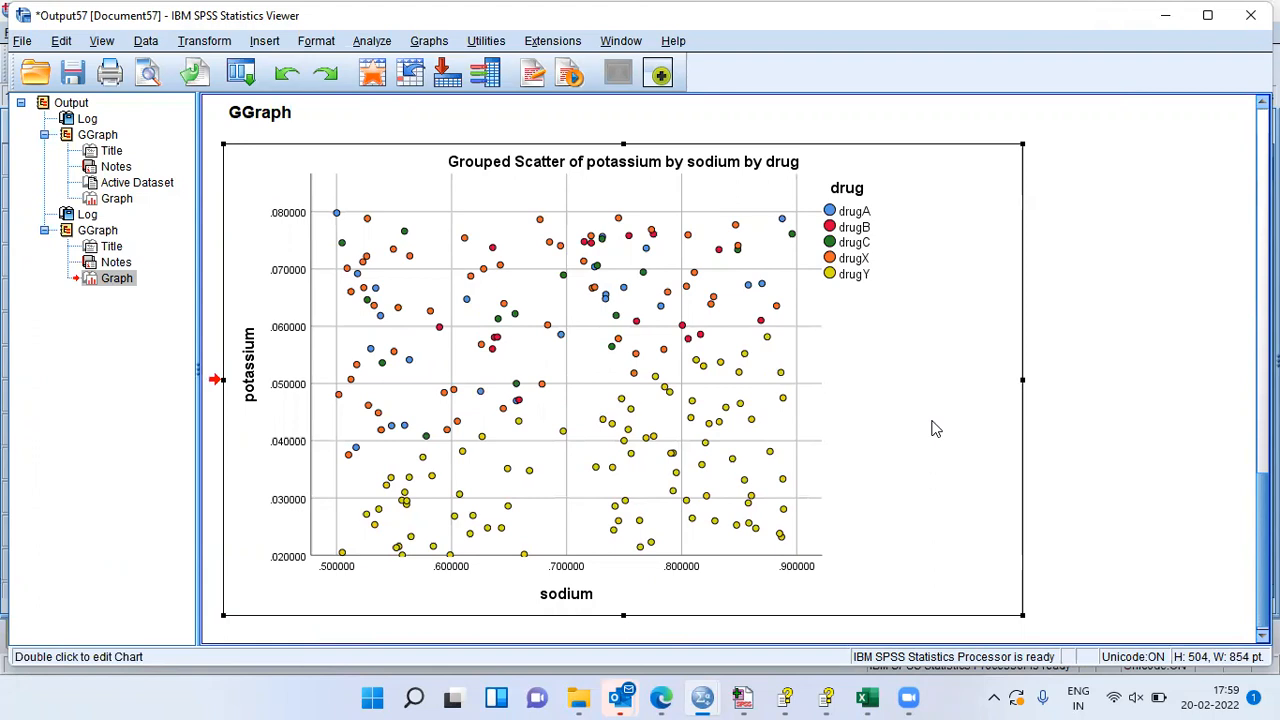
click(932, 428)
Add reference lines to the grouped scatter chart at sodium 0.7 and potassium 0.05 in the Chart Editor, and close it
double_click(632, 493)
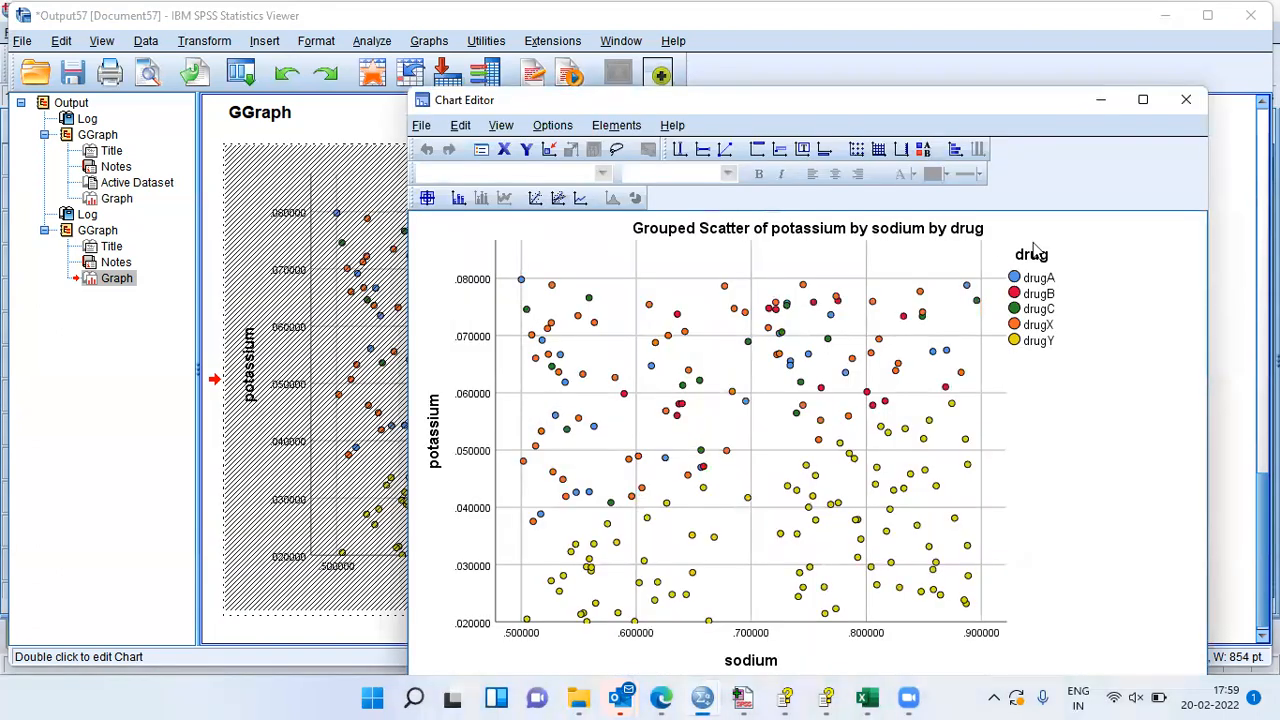
click(1142, 101)
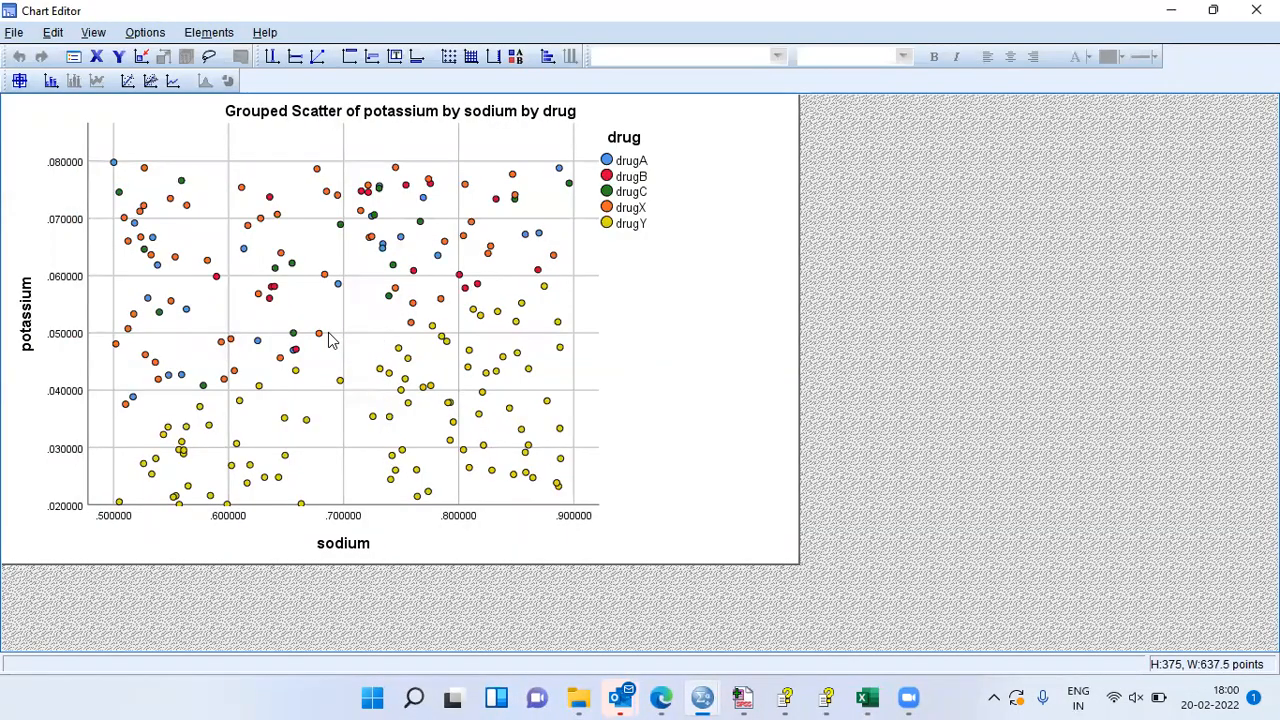
click(272, 62)
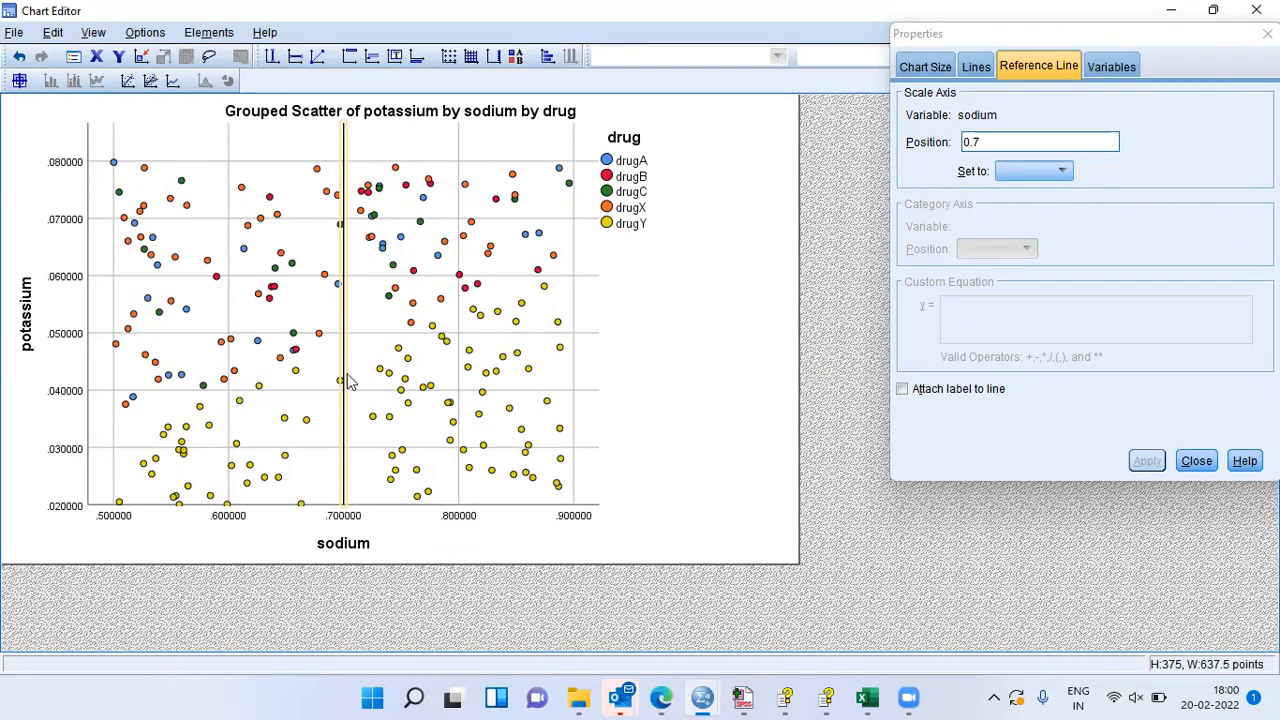
click(295, 60)
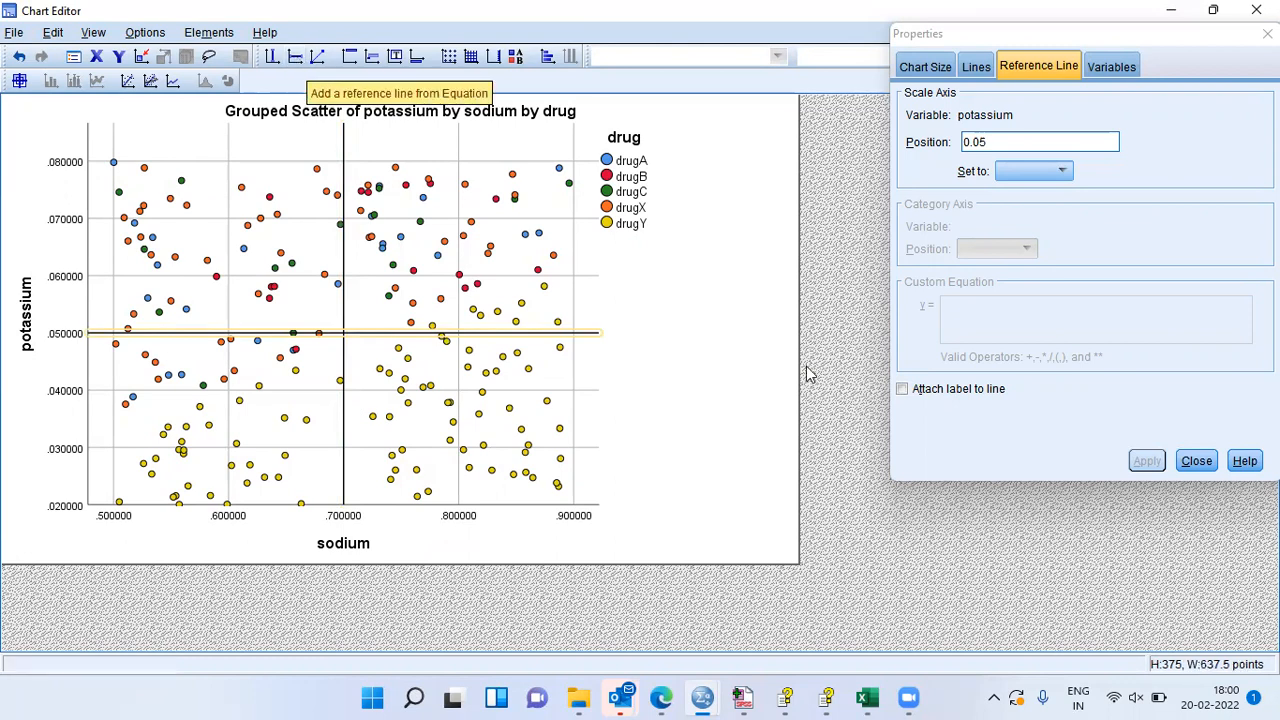
click(1203, 466)
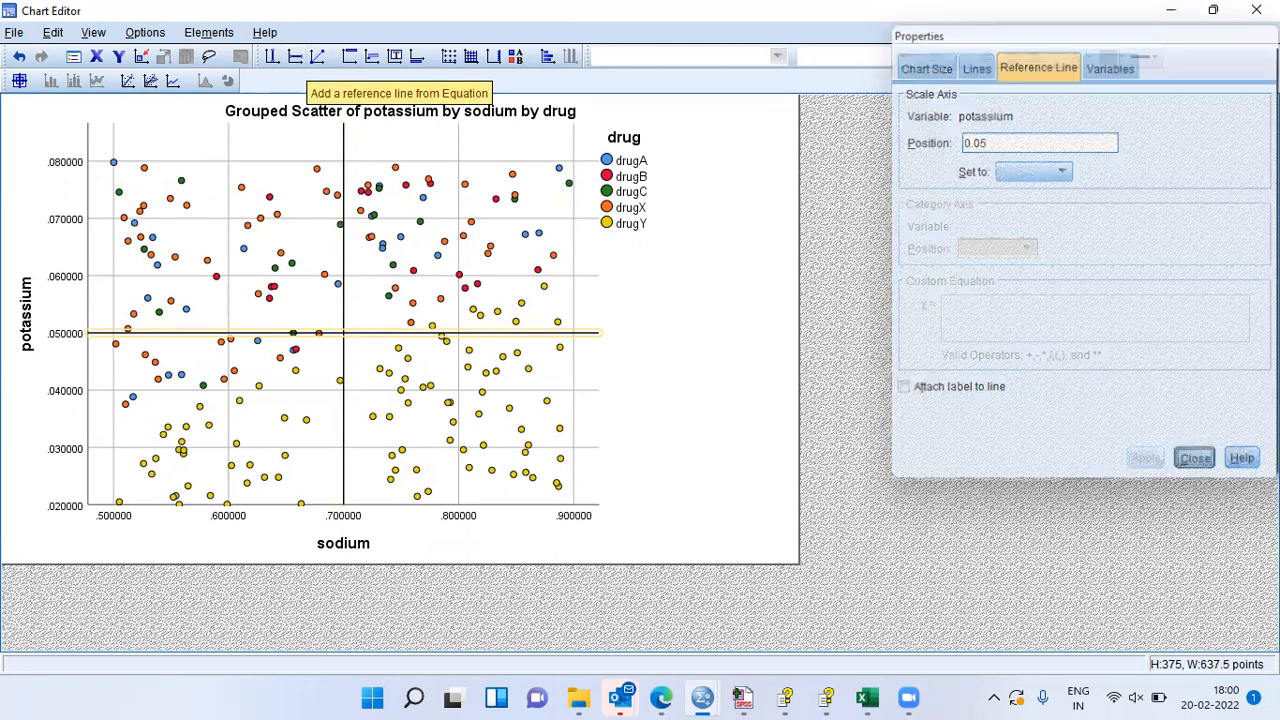
click(1256, 10)
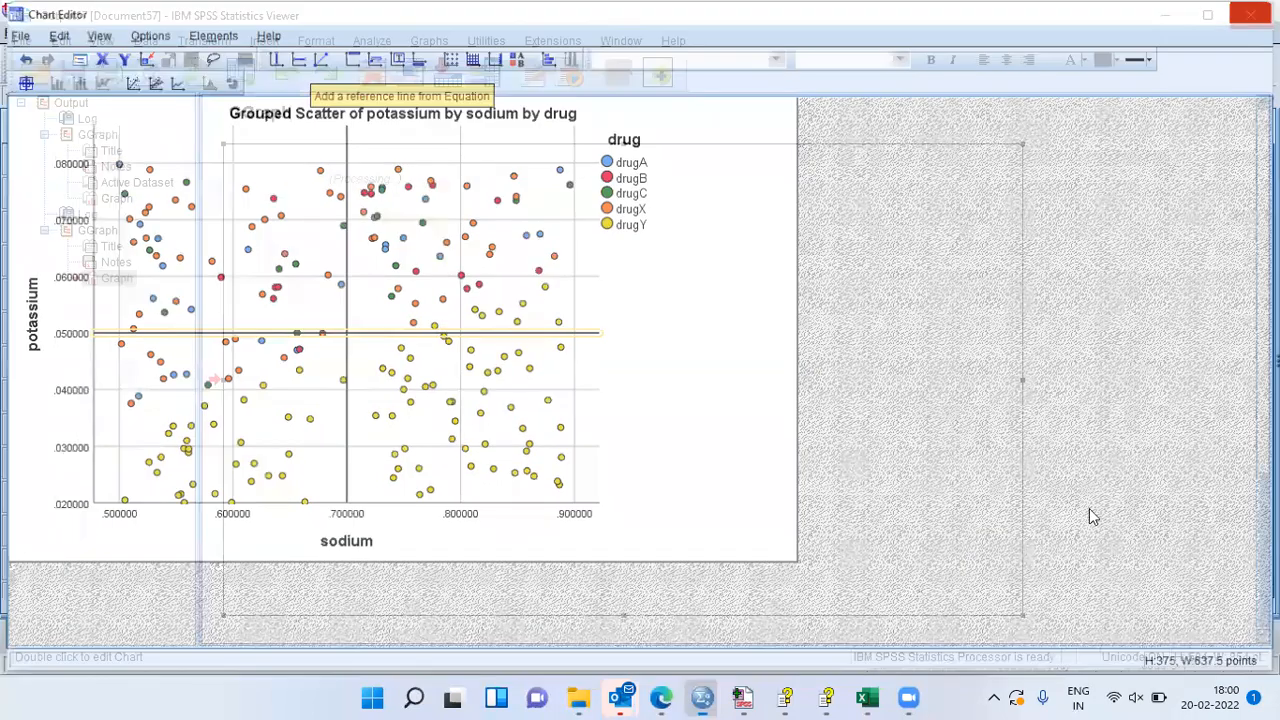
Examine how the drugs fall across the four quadrants formed by the reference lines in the grouped scatter of potassium by sodium
scroll(640, 370, down, 6)
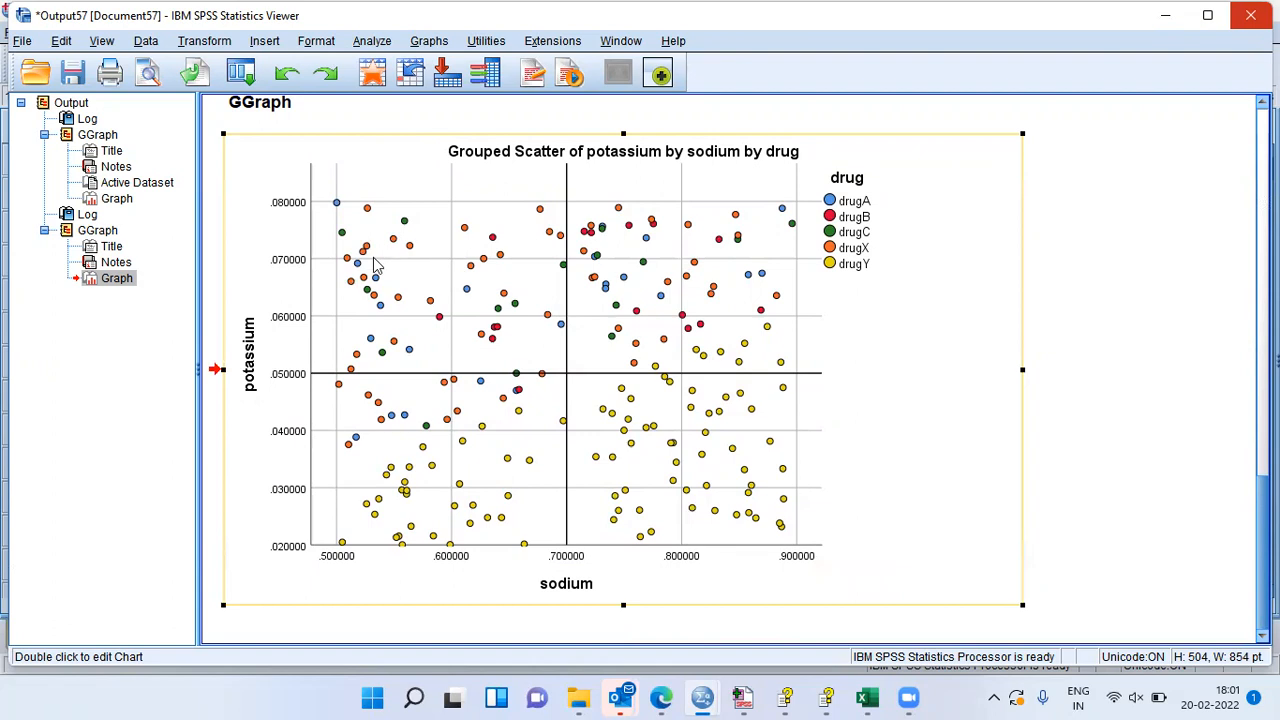
double_click(433, 308)
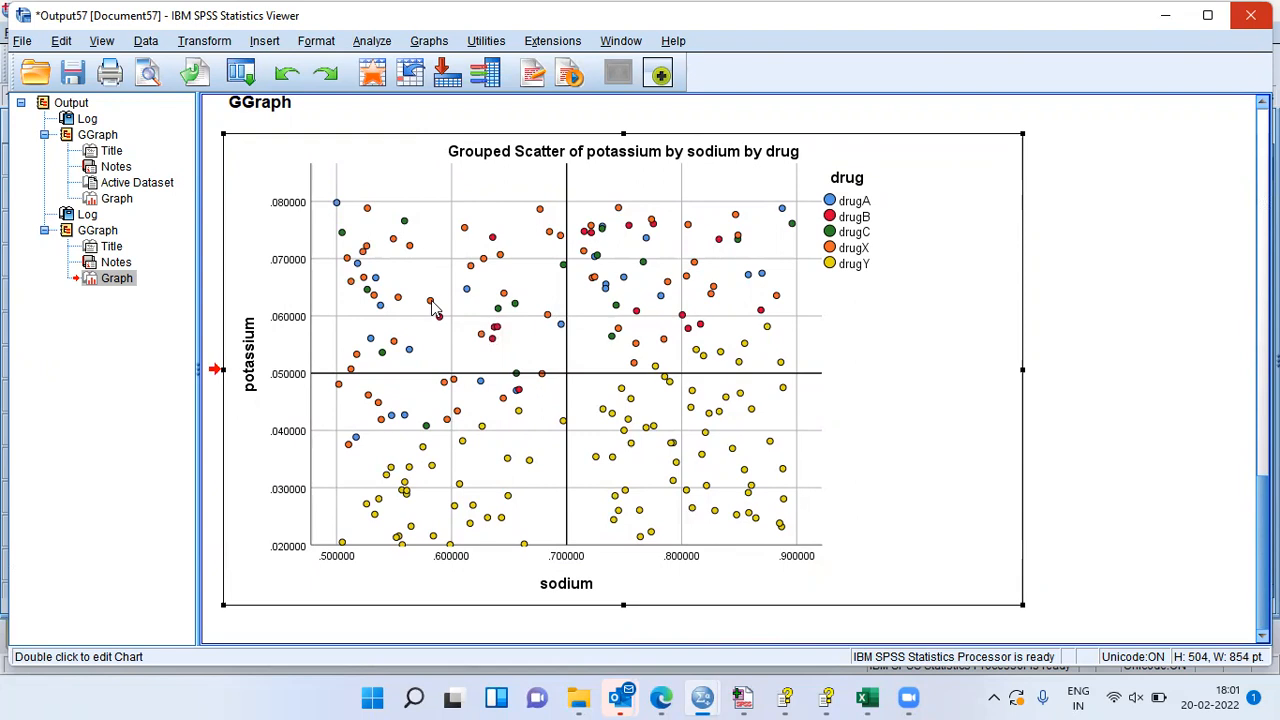
click(435, 308)
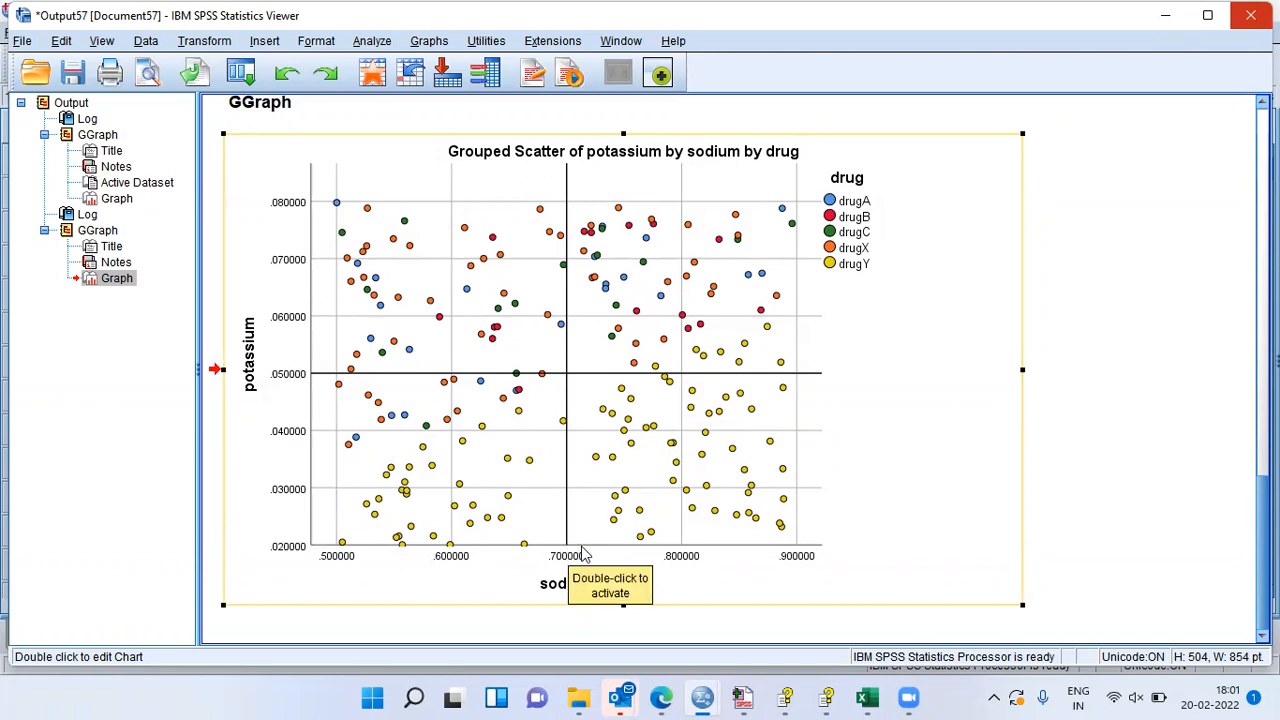
click(677, 527)
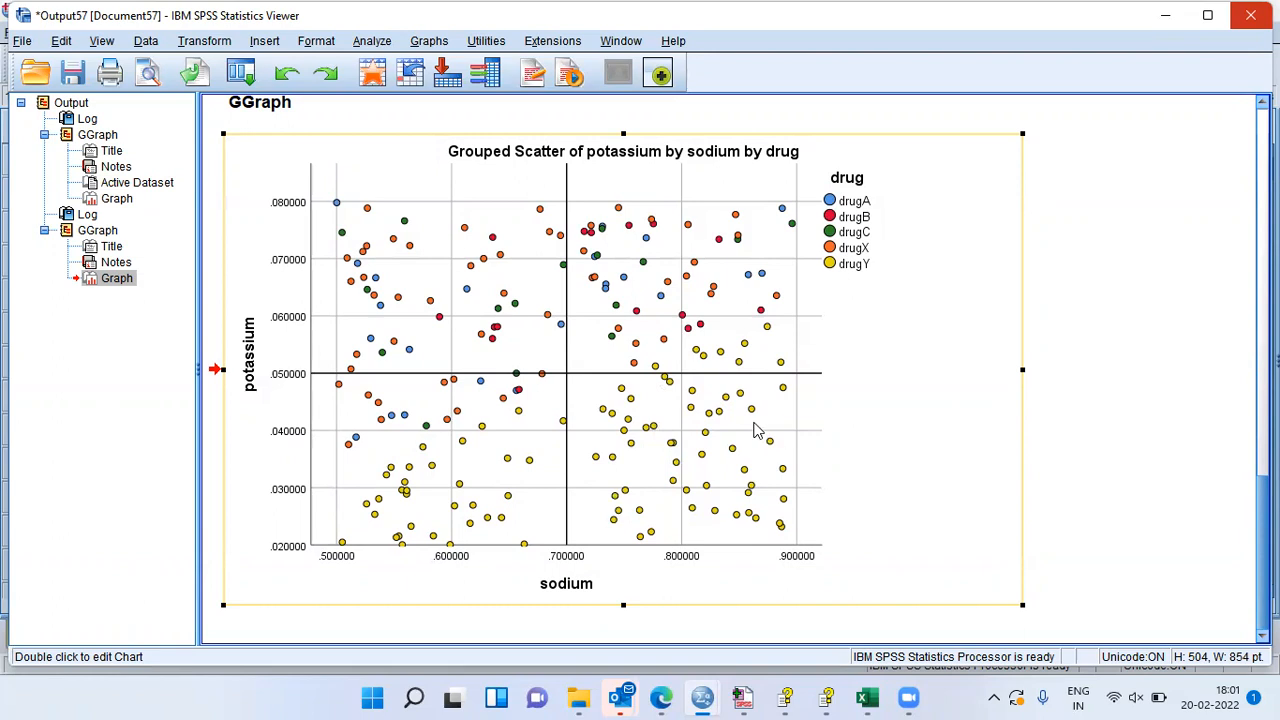
click(706, 496)
click(363, 496)
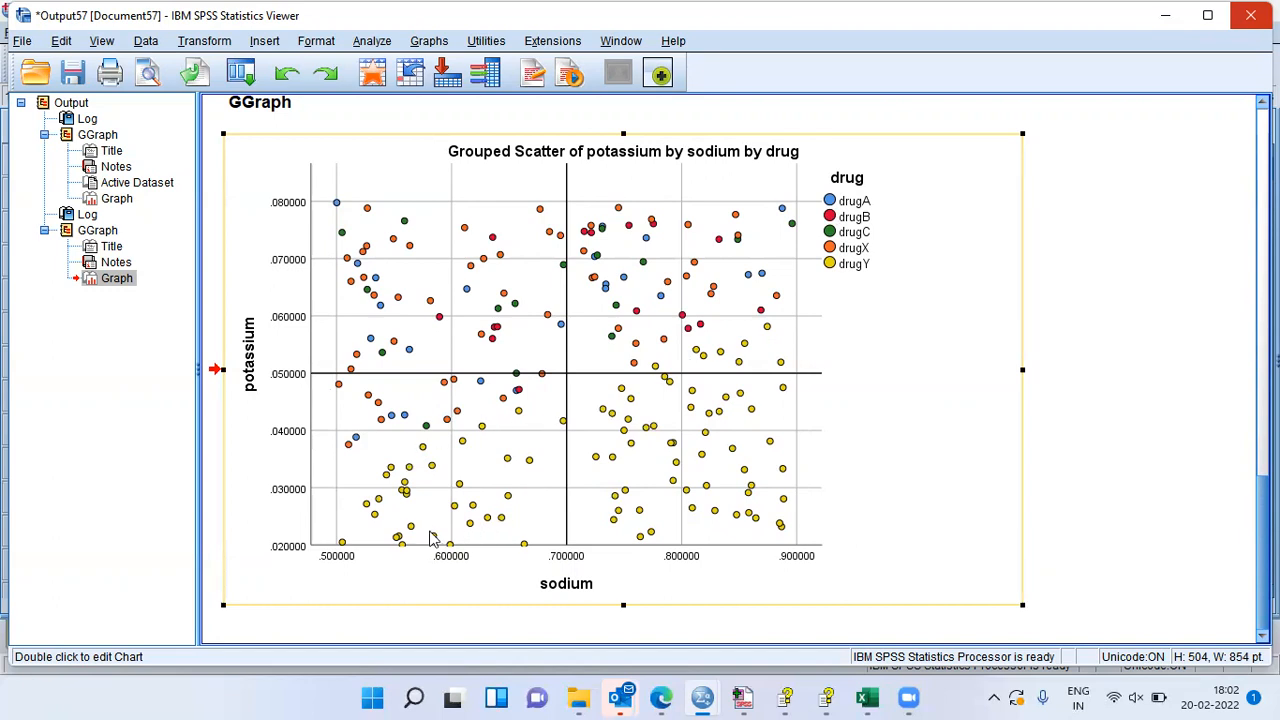
click(497, 465)
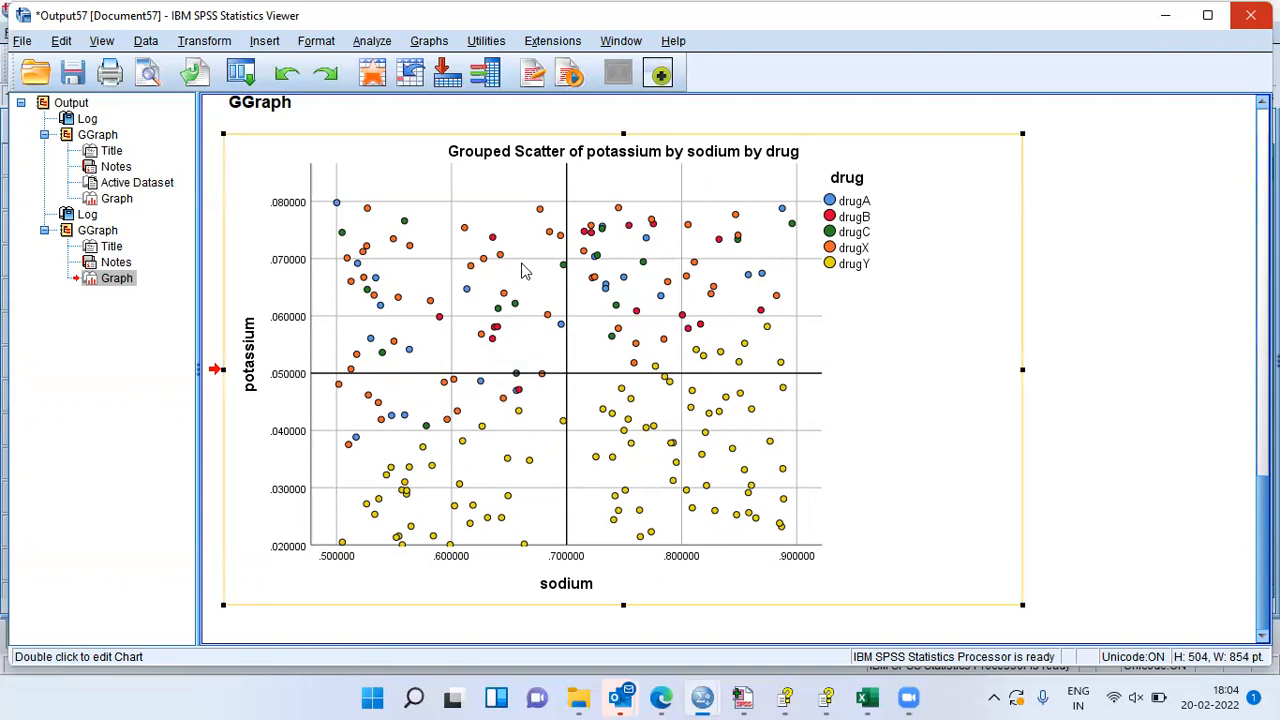
double_click(445, 355)
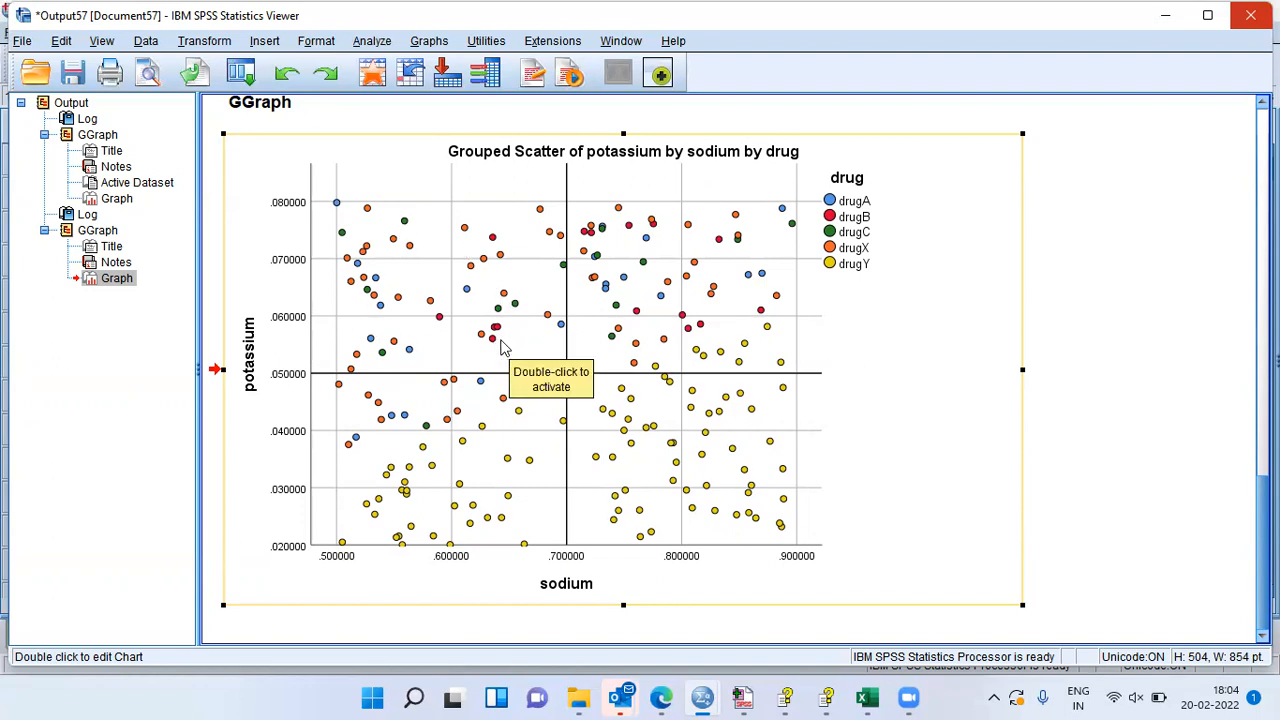
click(493, 345)
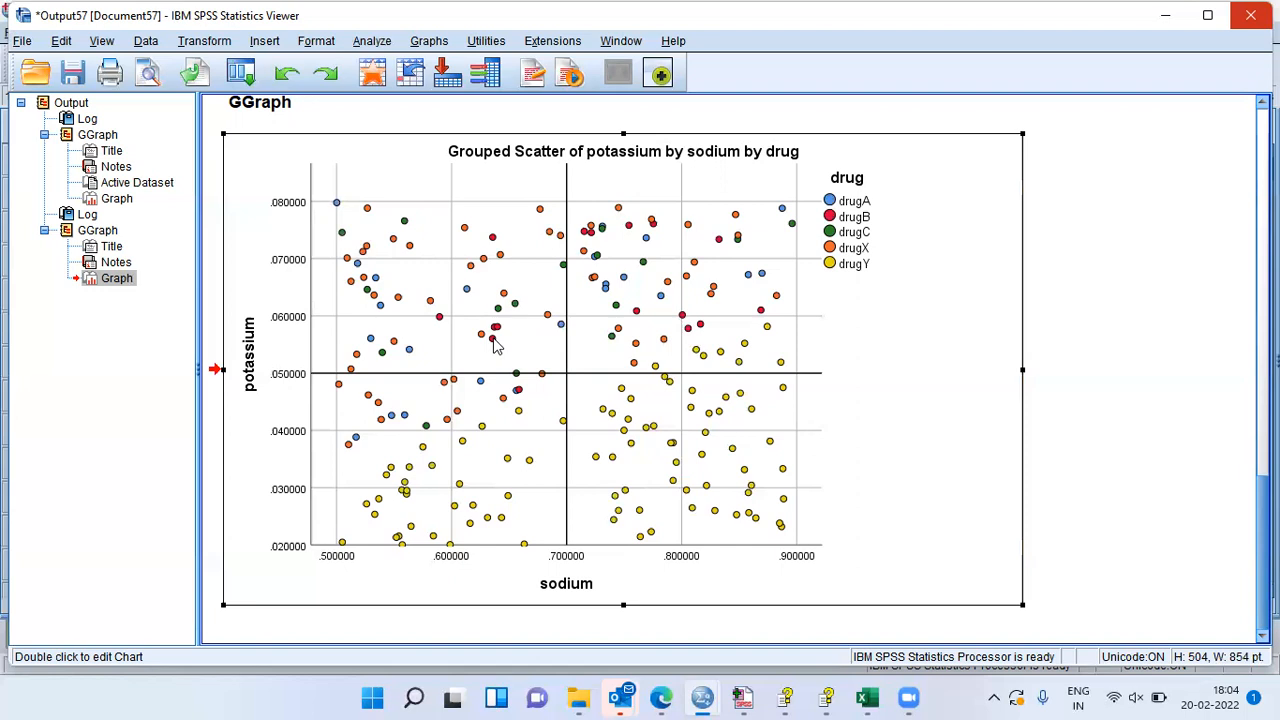
click(388, 350)
click(242, 358)
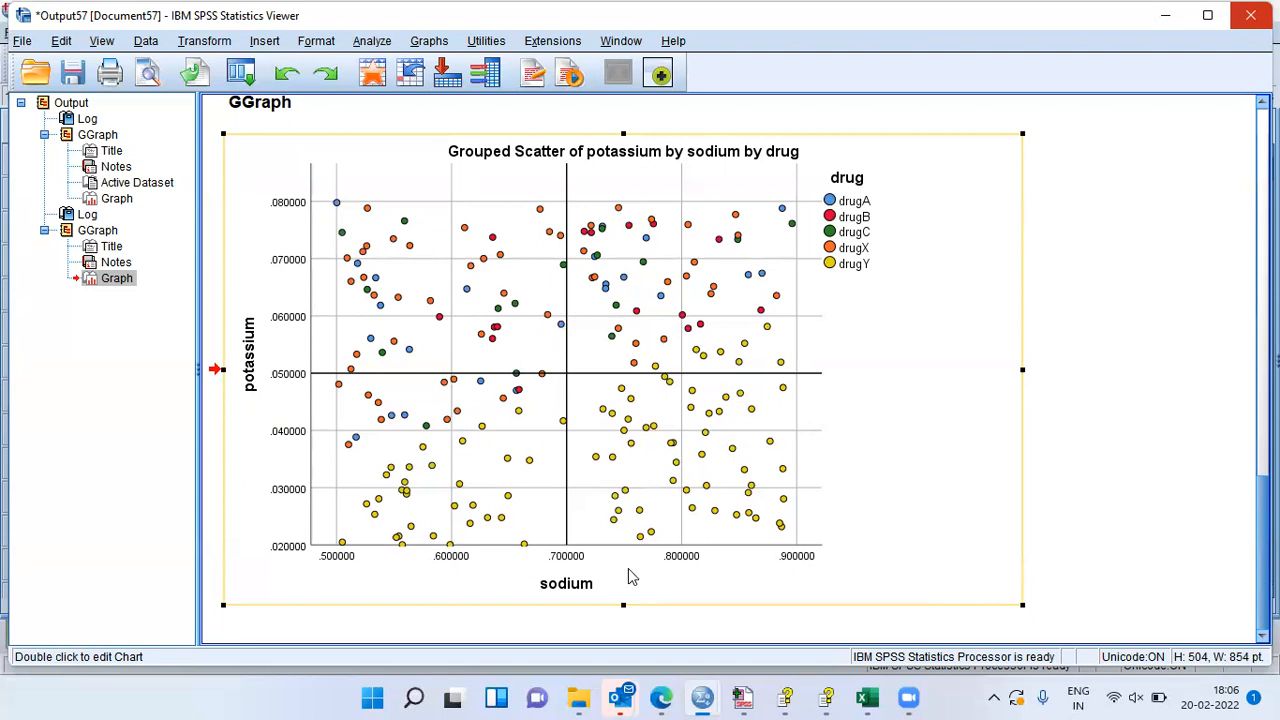
click(510, 572)
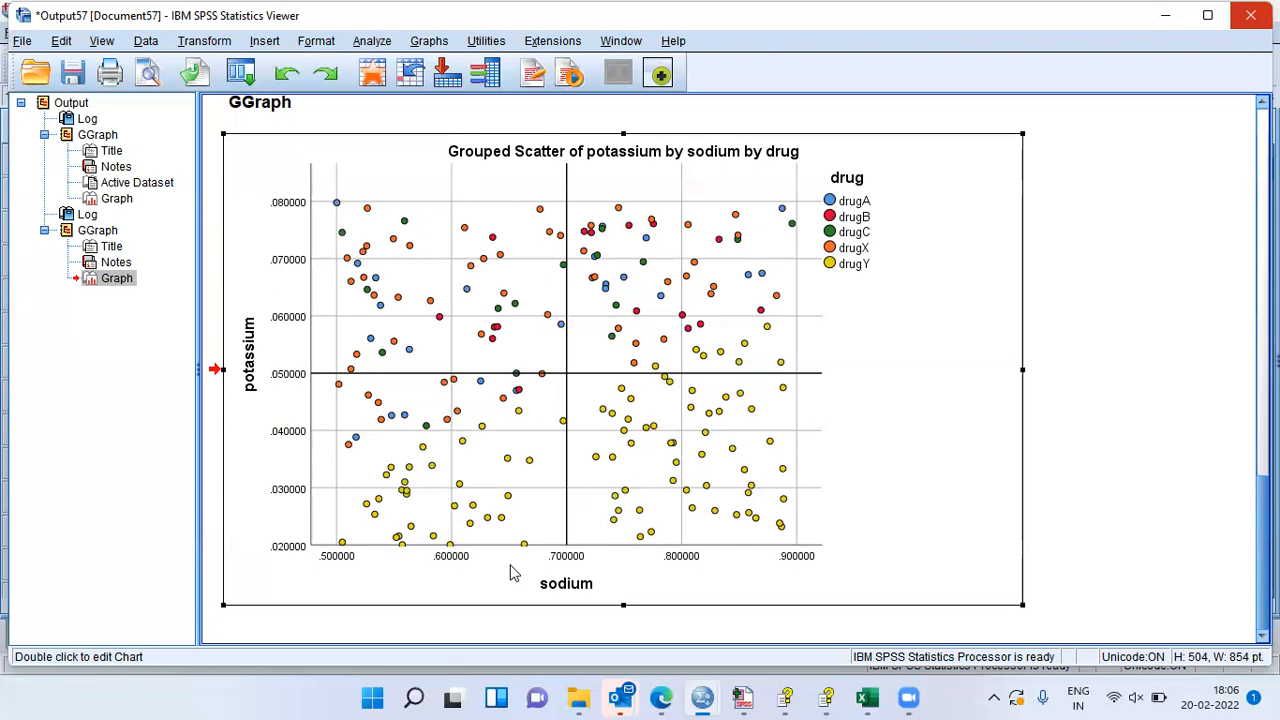
Switch to the Drugs.sav data and start a Compute Variable transformation with the target variable sodium_potassium
mouse_move(702, 697)
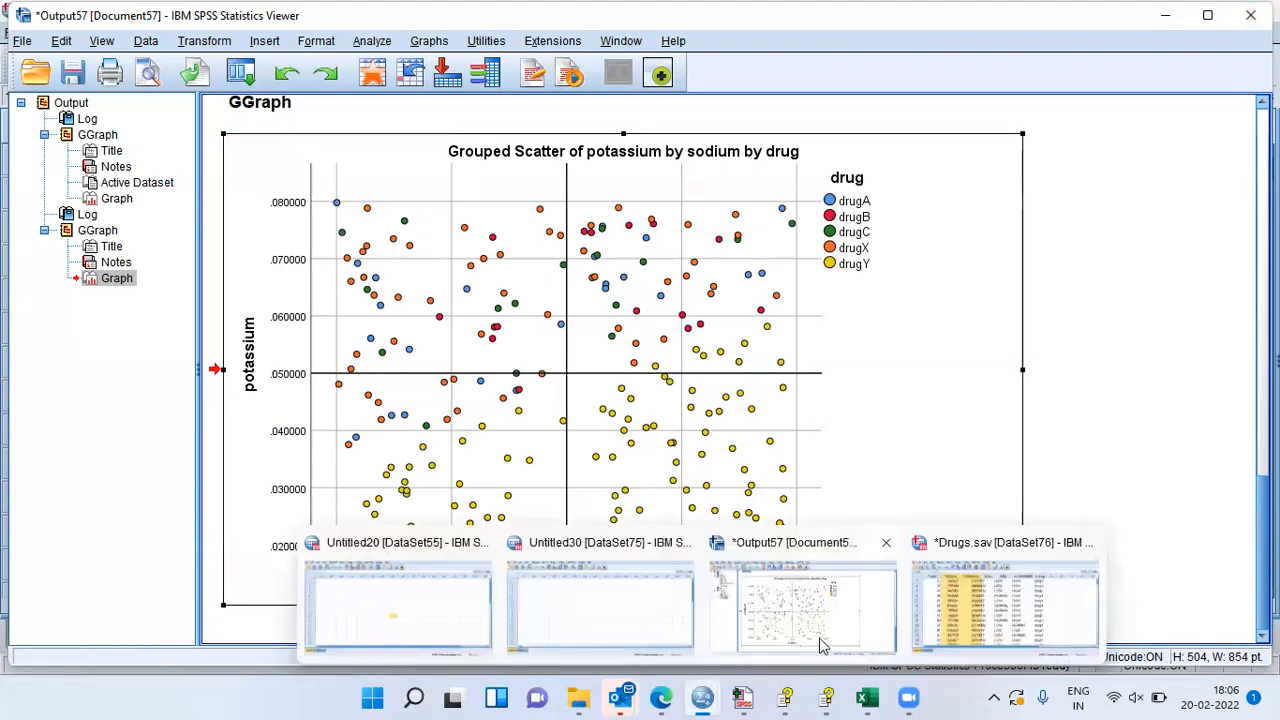
click(995, 608)
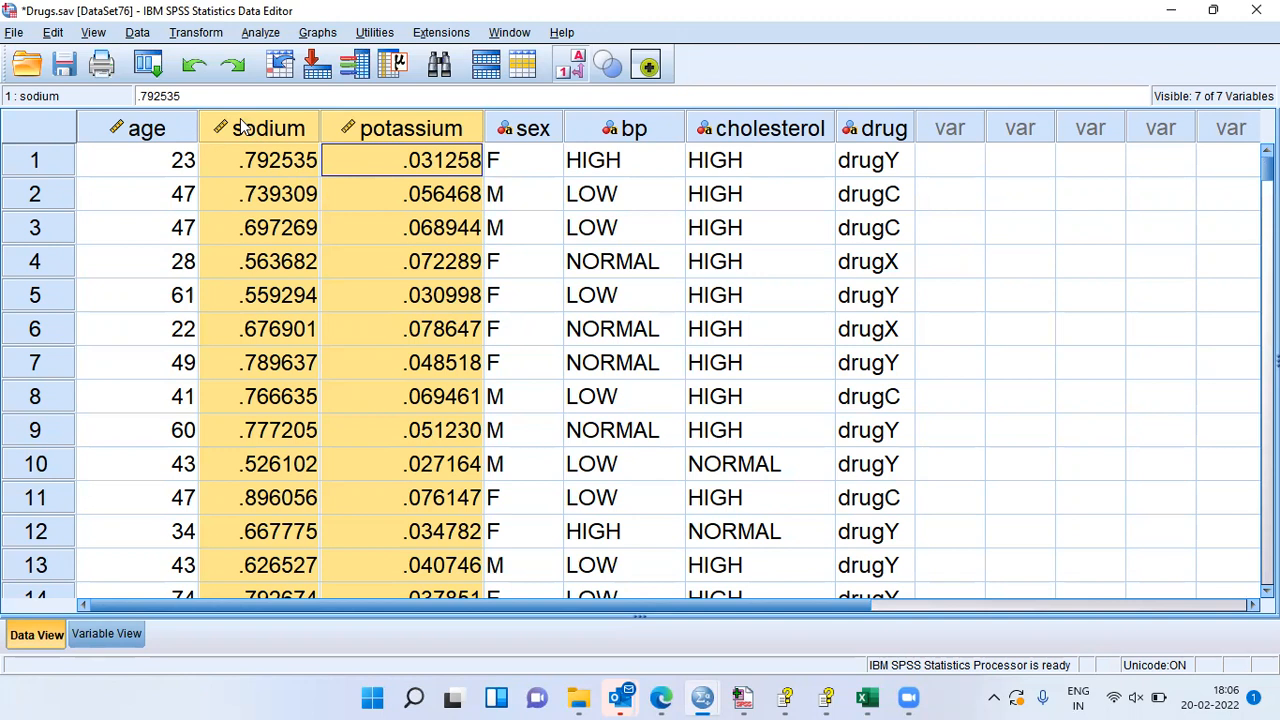
click(214, 40)
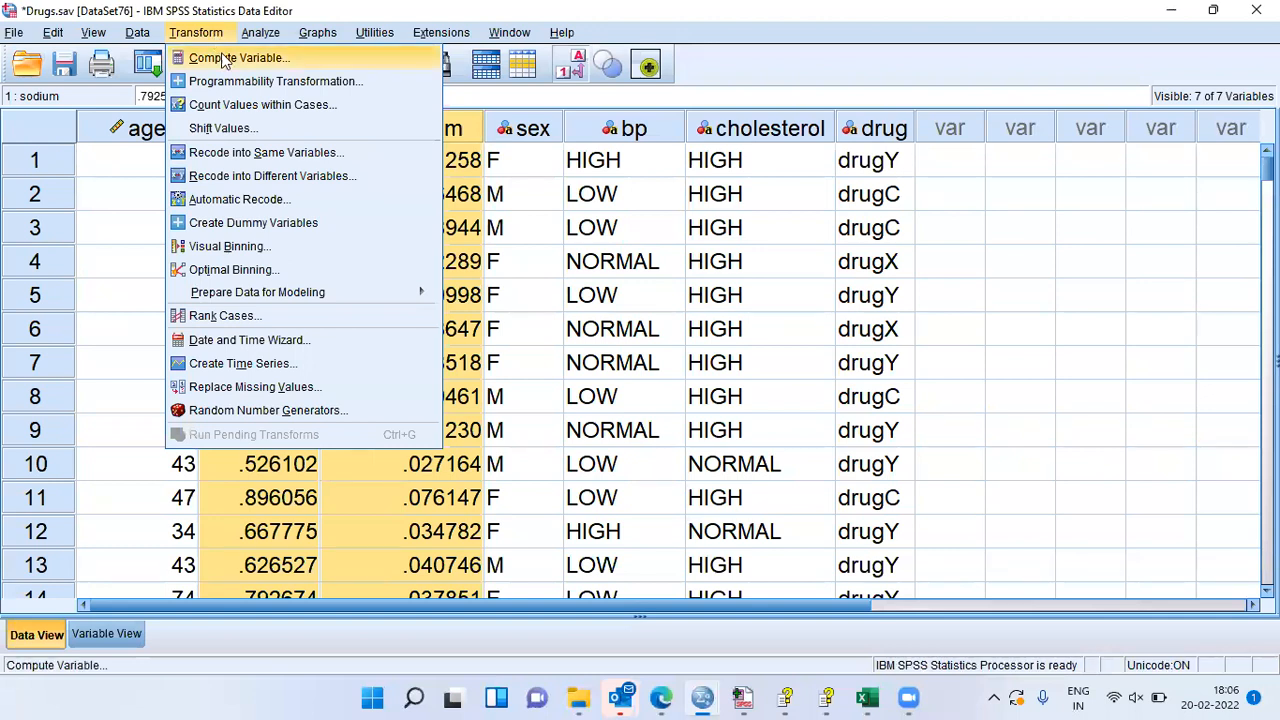
click(328, 56)
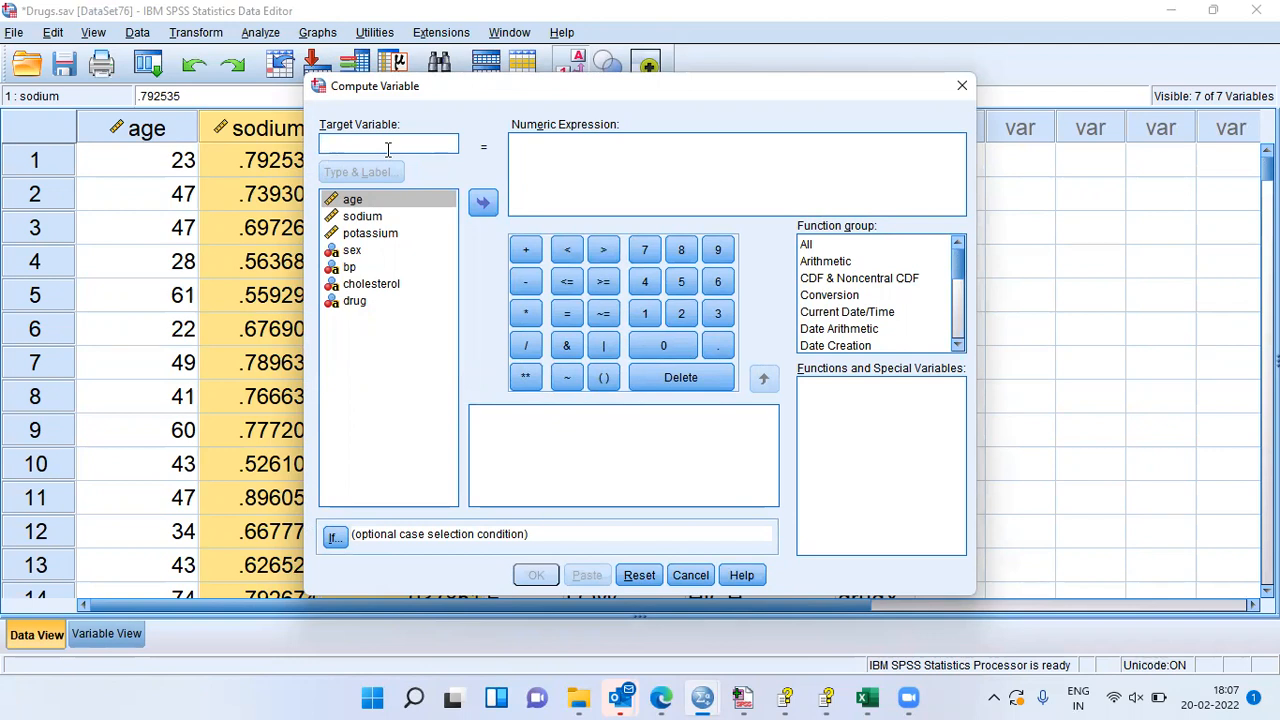
text(sodium_potassi)
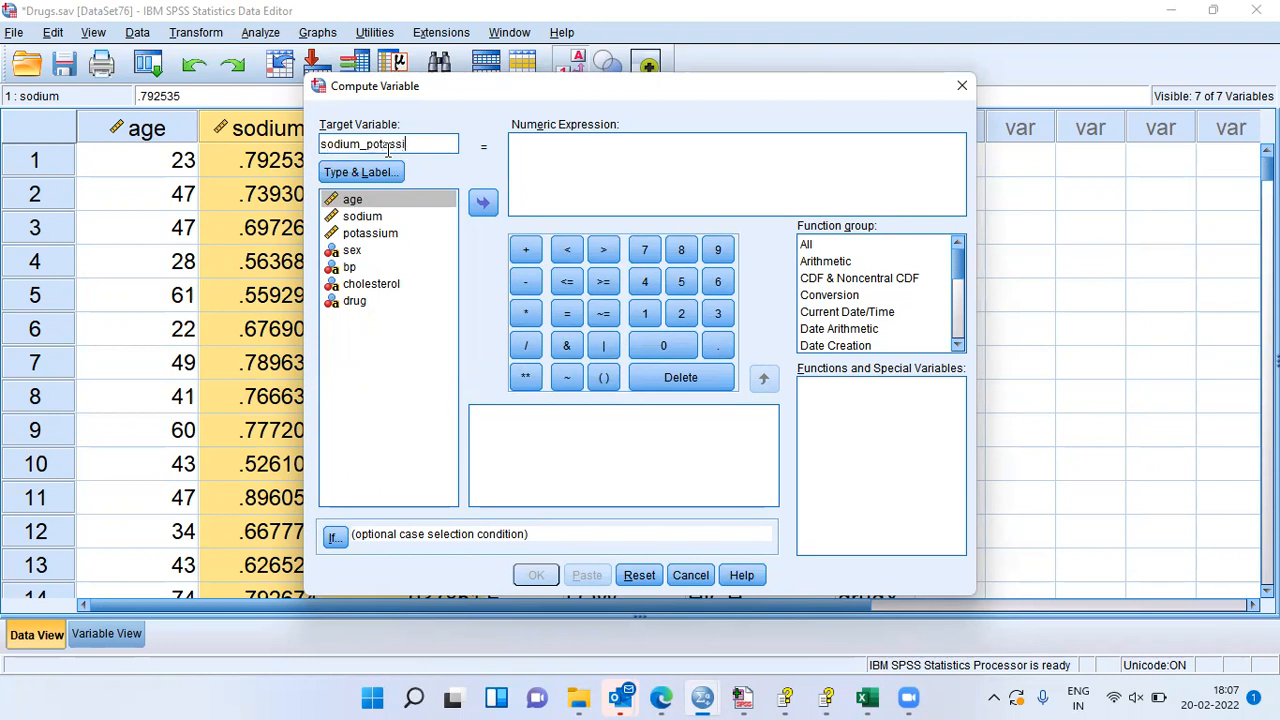
text(um)
Define the numeric expression as sodium/potassium and compute the new variable
click(526, 148)
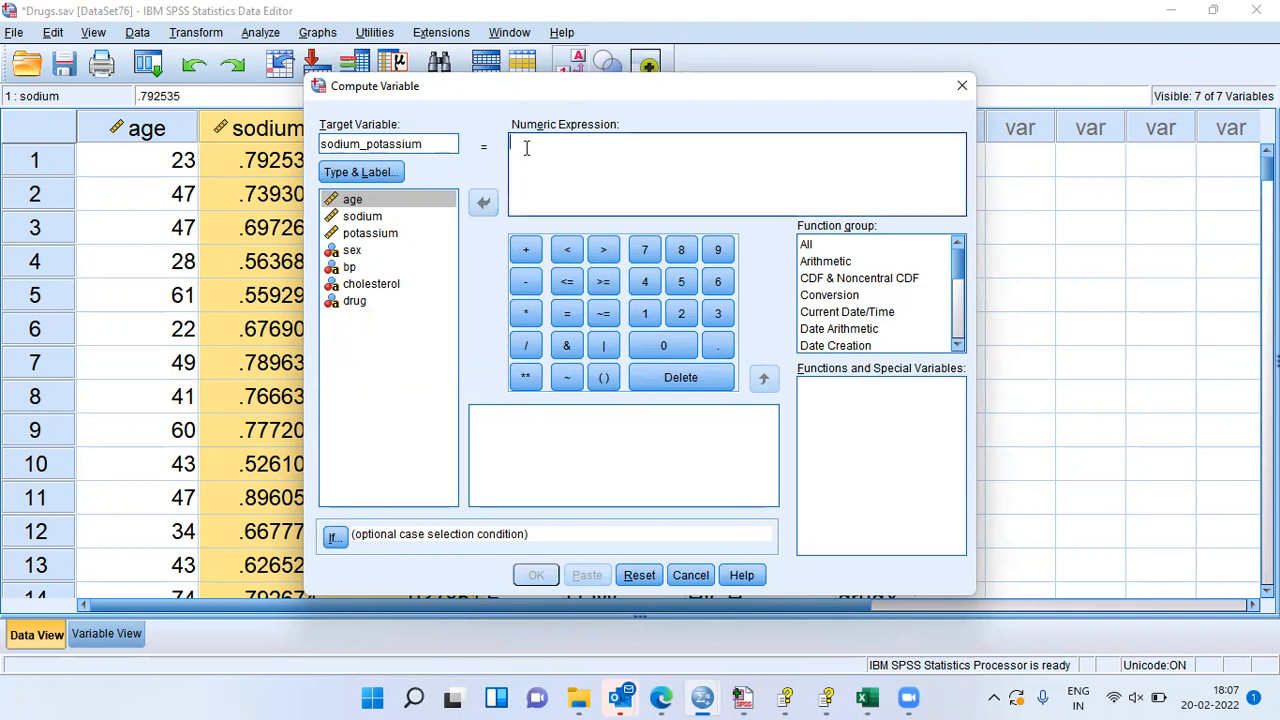
click(352, 217)
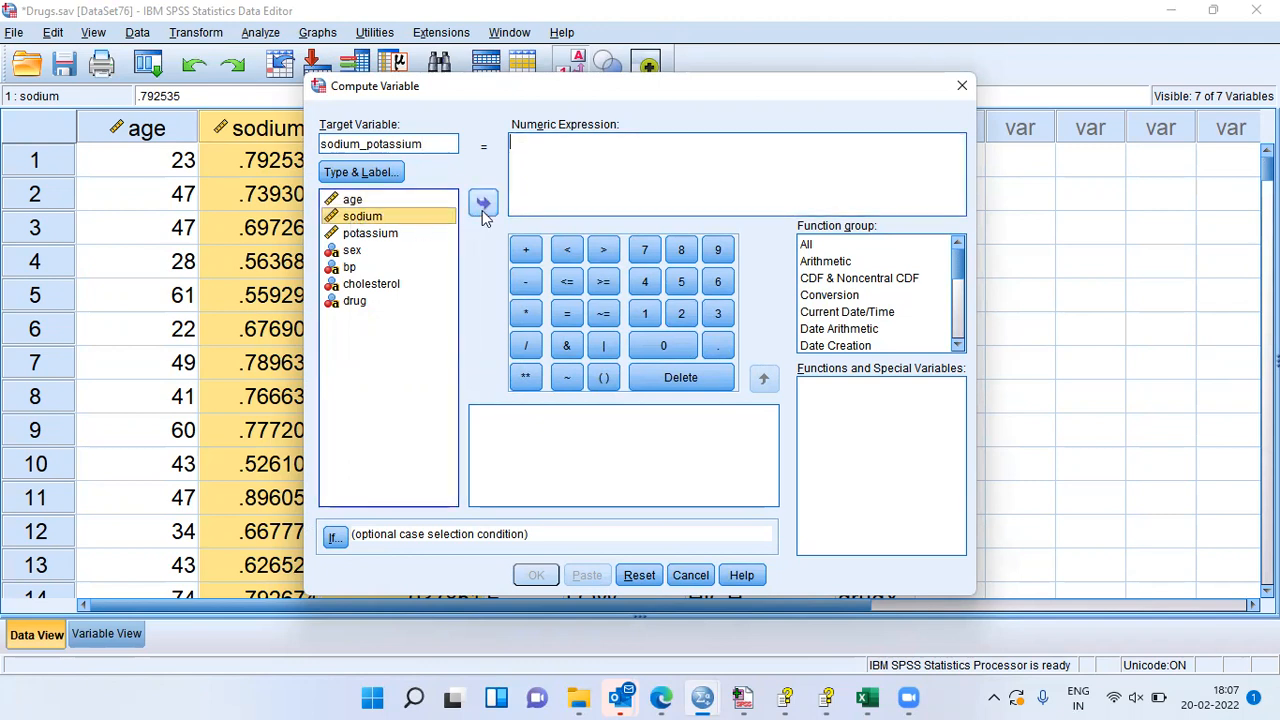
click(482, 208)
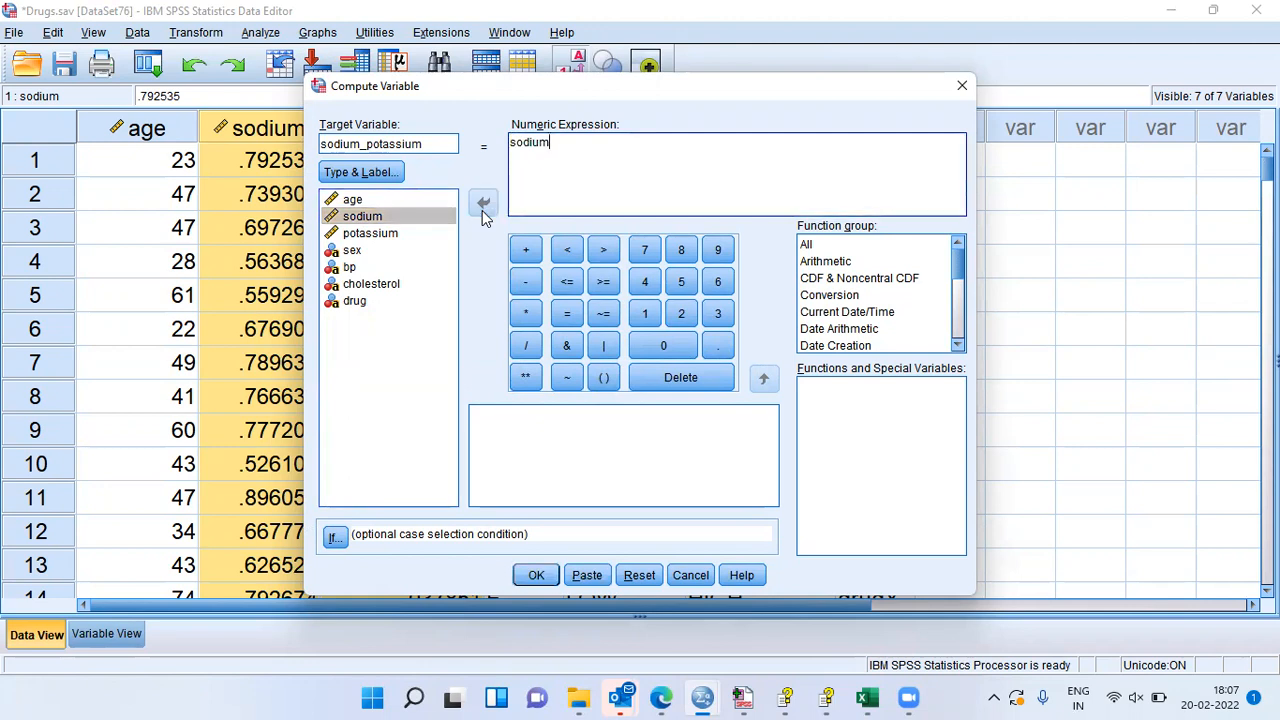
text(/)
click(380, 234)
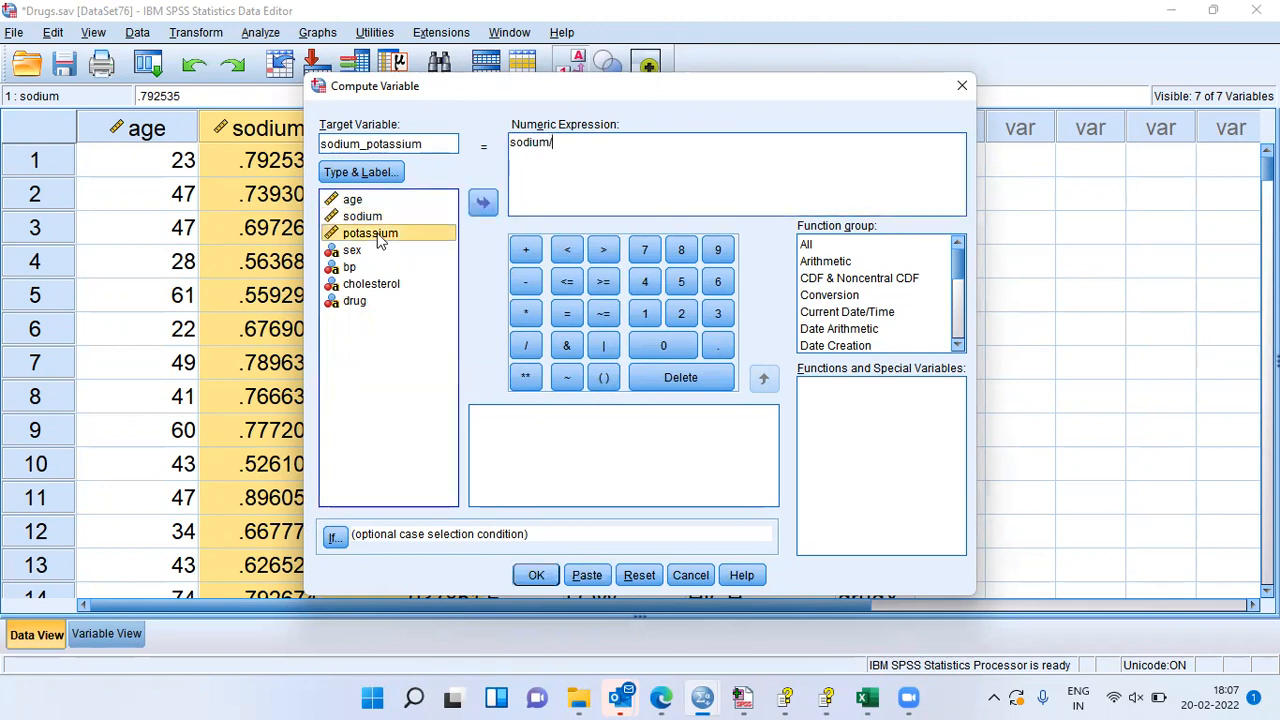
click(482, 208)
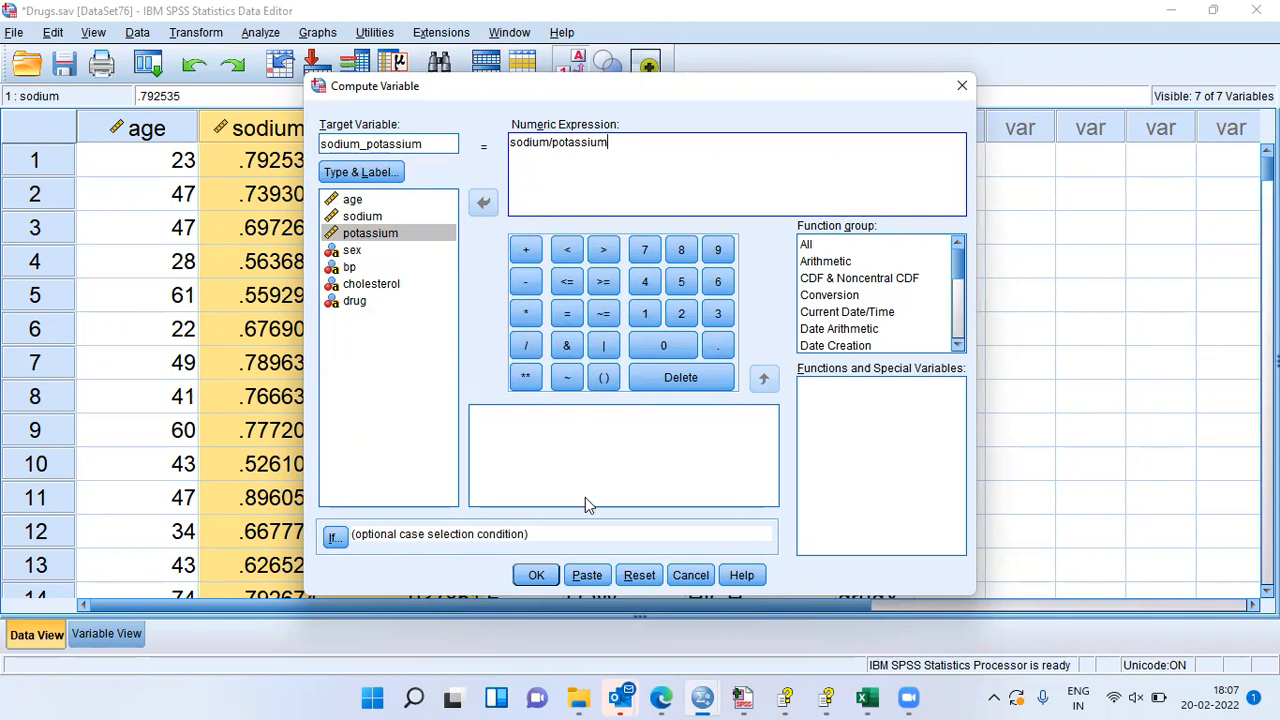
click(534, 577)
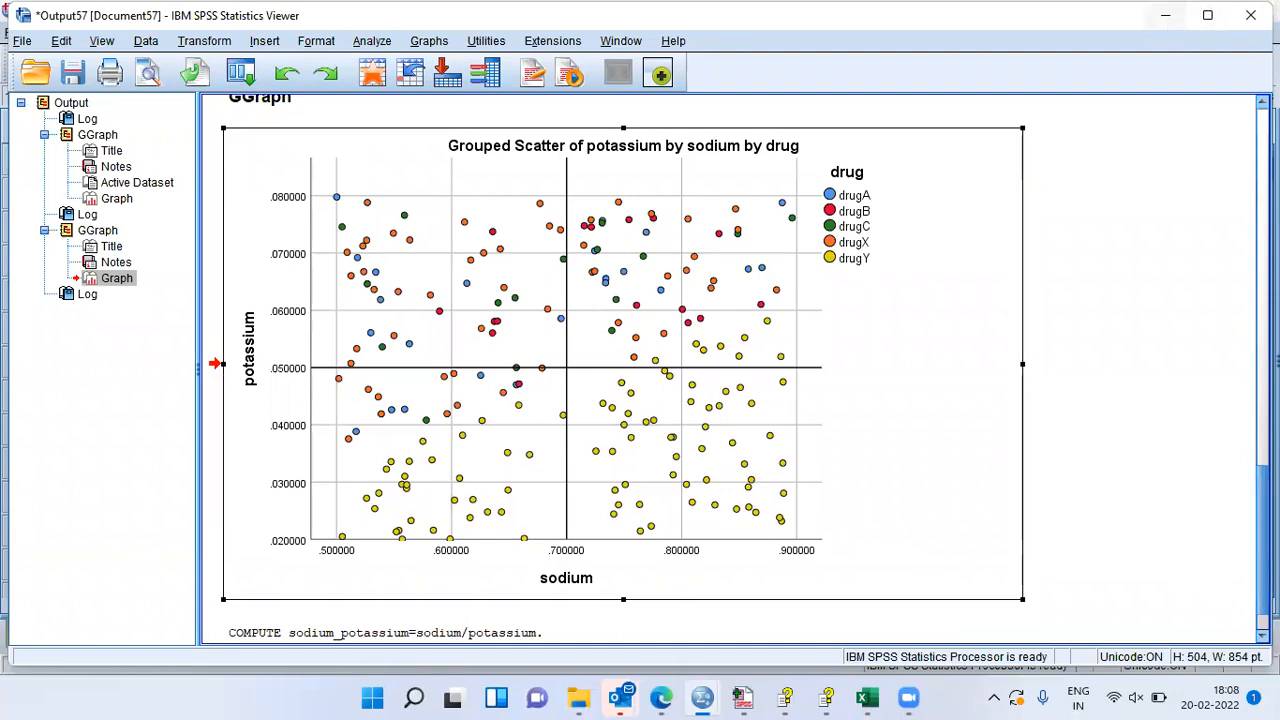
Review the computed sodium_potassium values in the Drugs.sav data, from the first case to the last and back
mouse_move(703, 697)
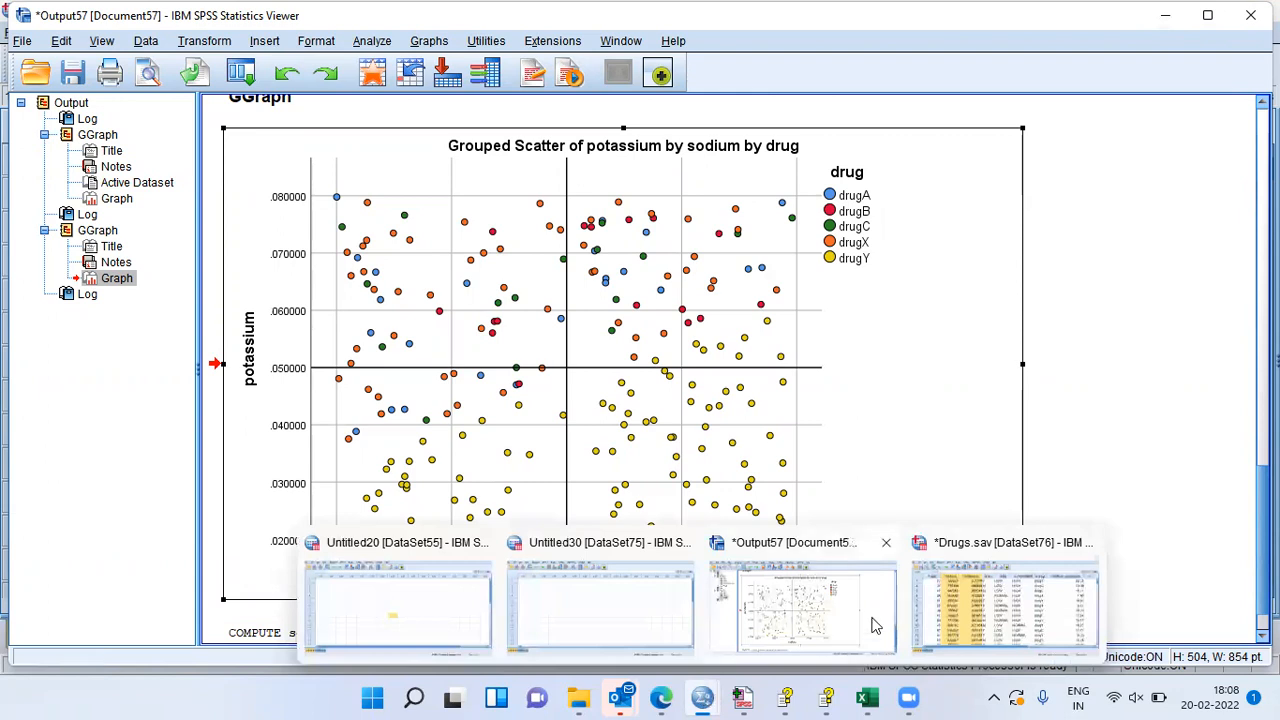
click(1018, 620)
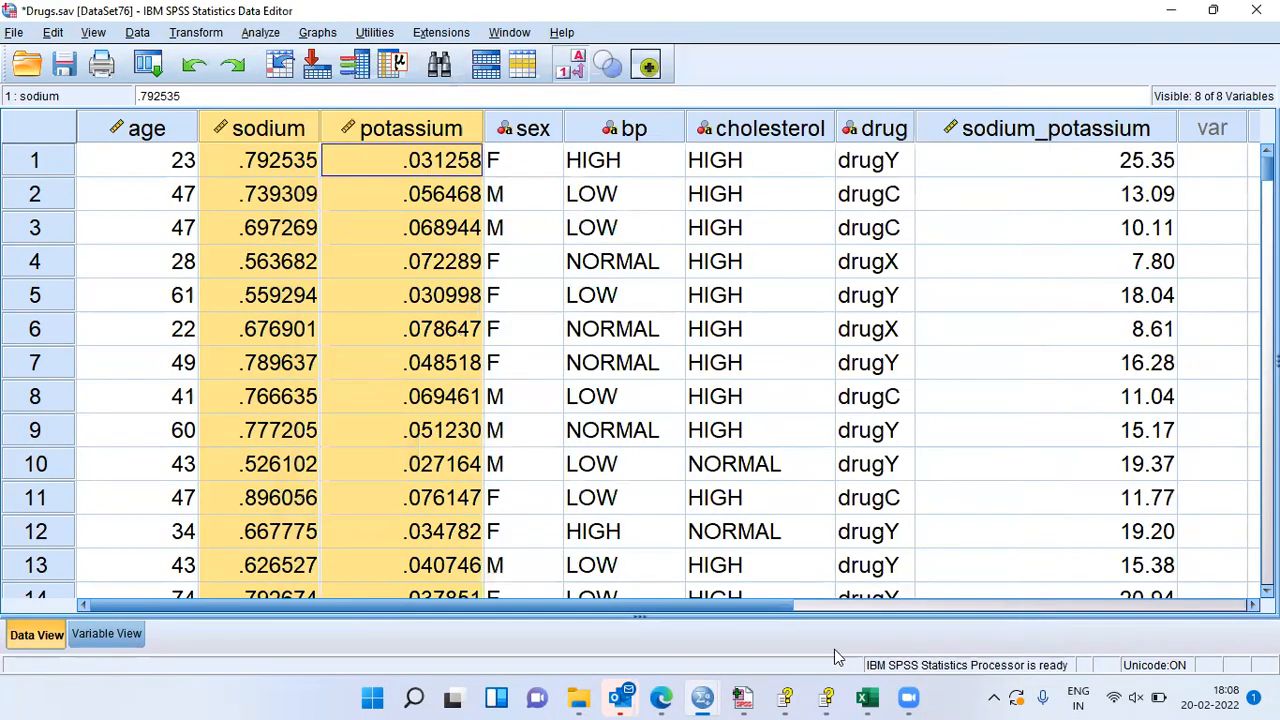
drag(760, 615, 785, 615)
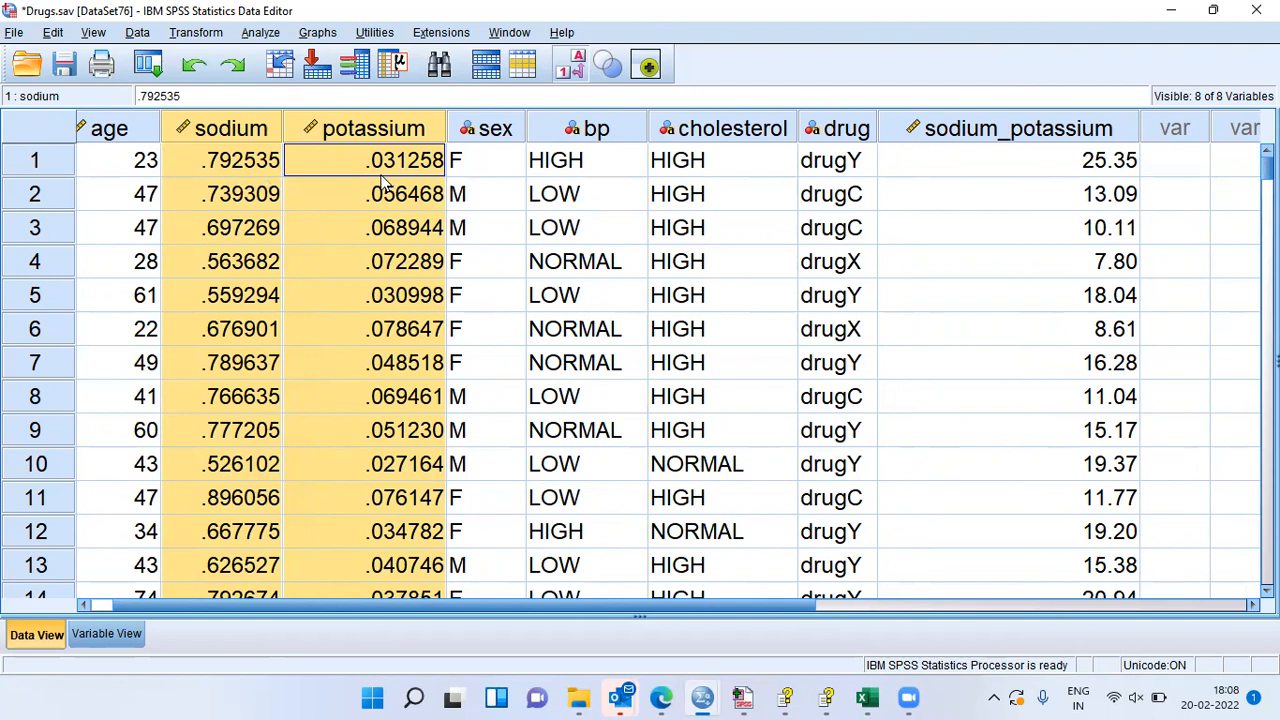
click(1025, 133)
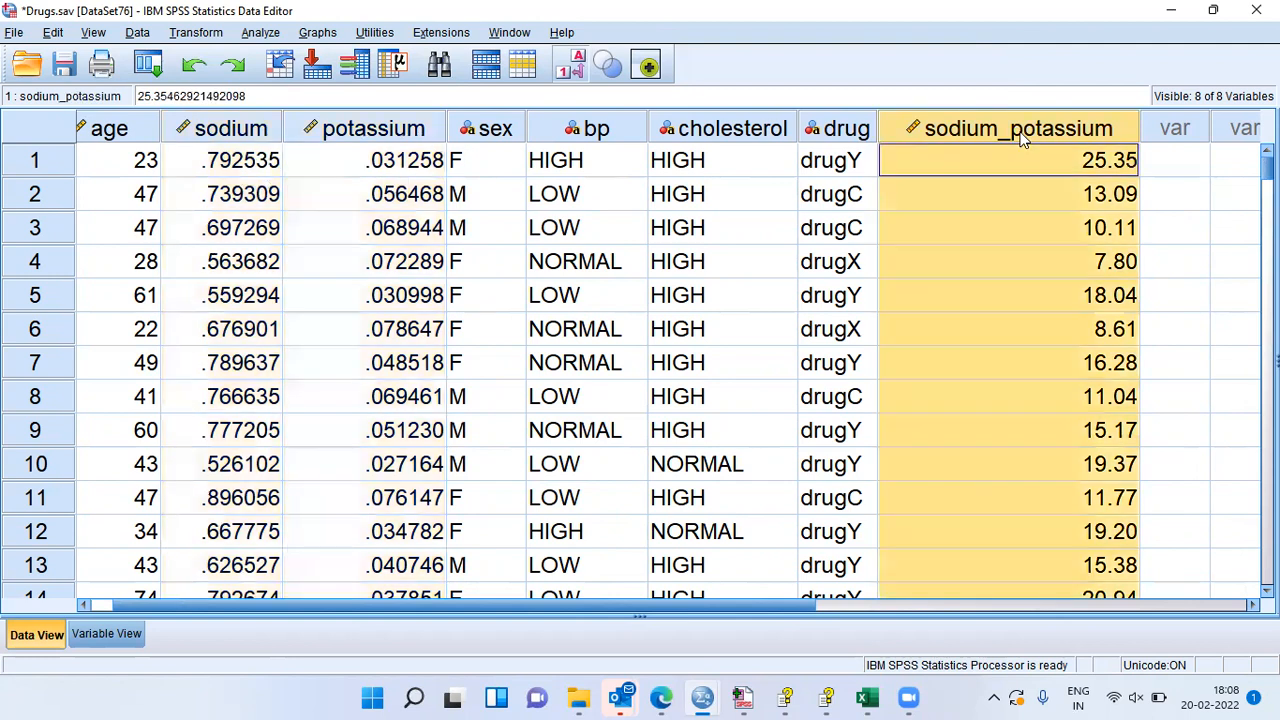
click(1113, 173)
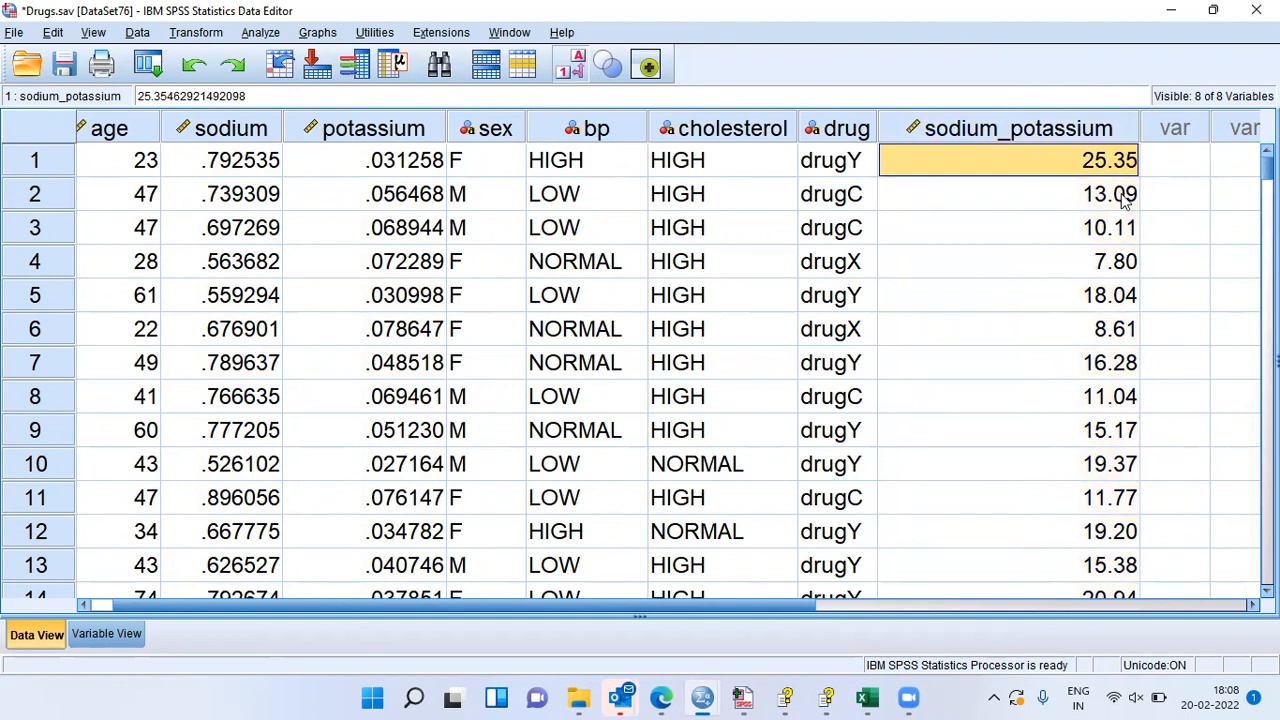
click(1125, 201)
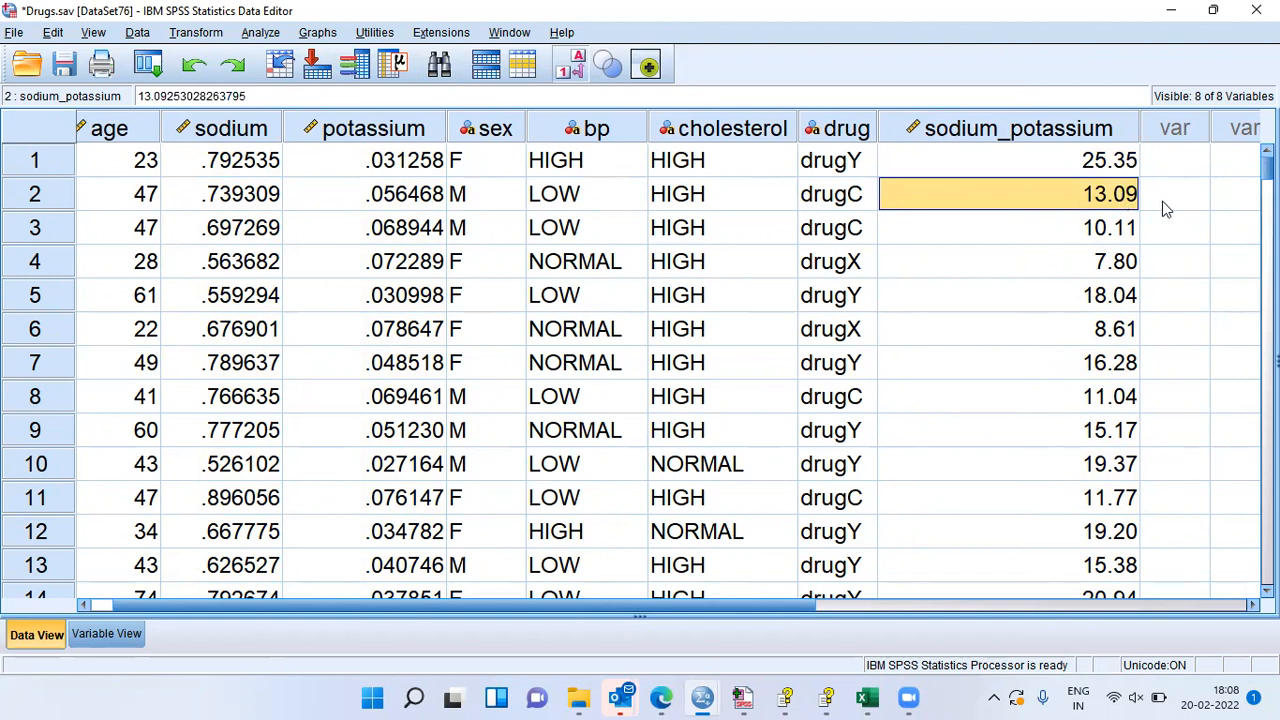
key(Down)
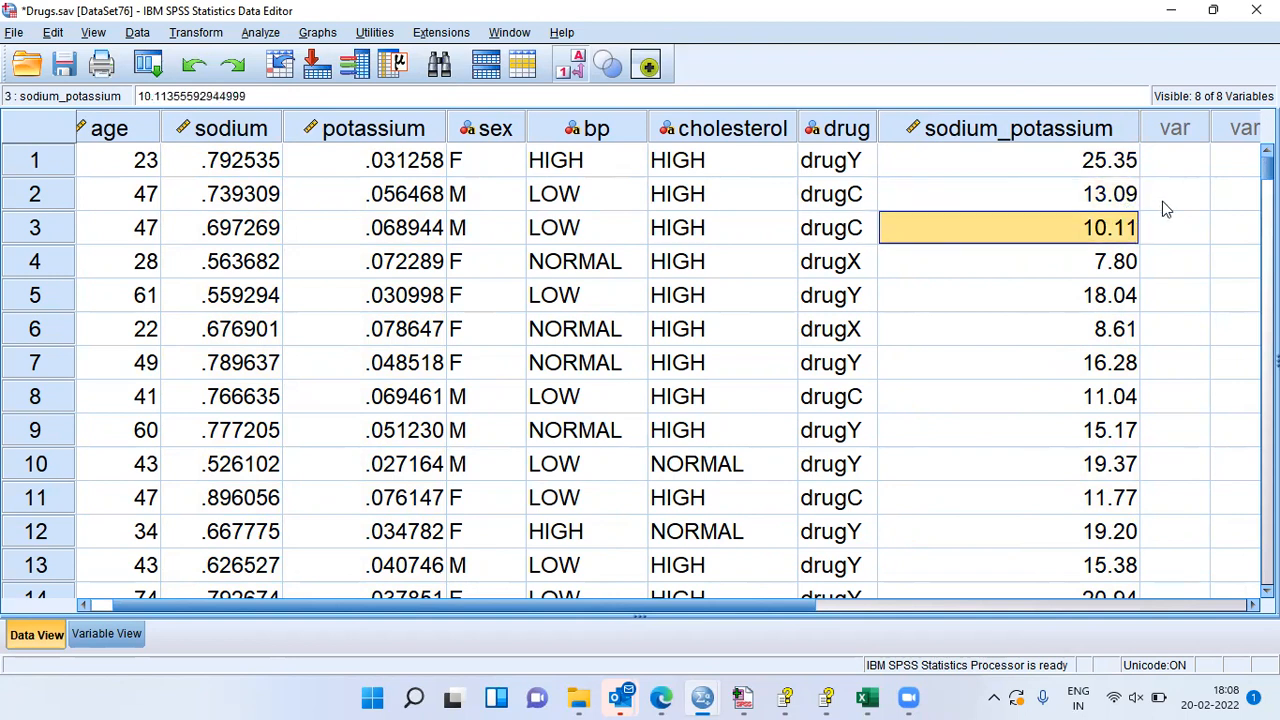
key(ctrl+Down)
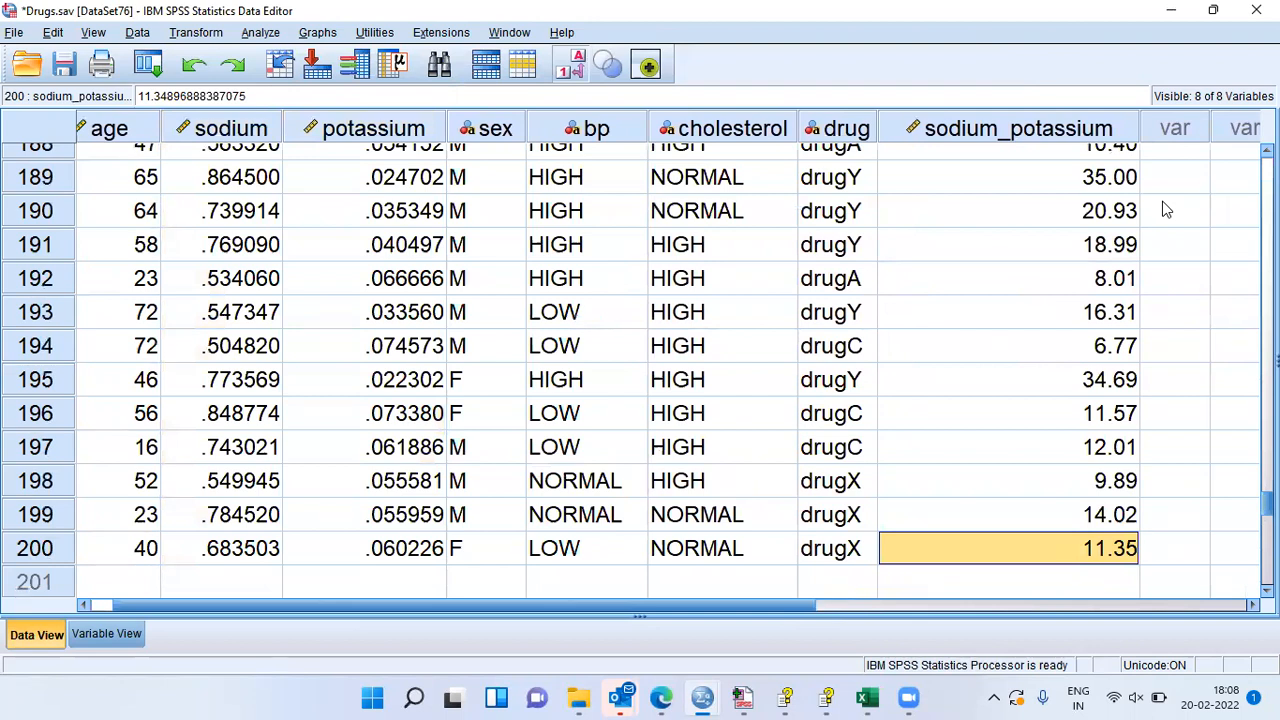
key(ctrl+Up)
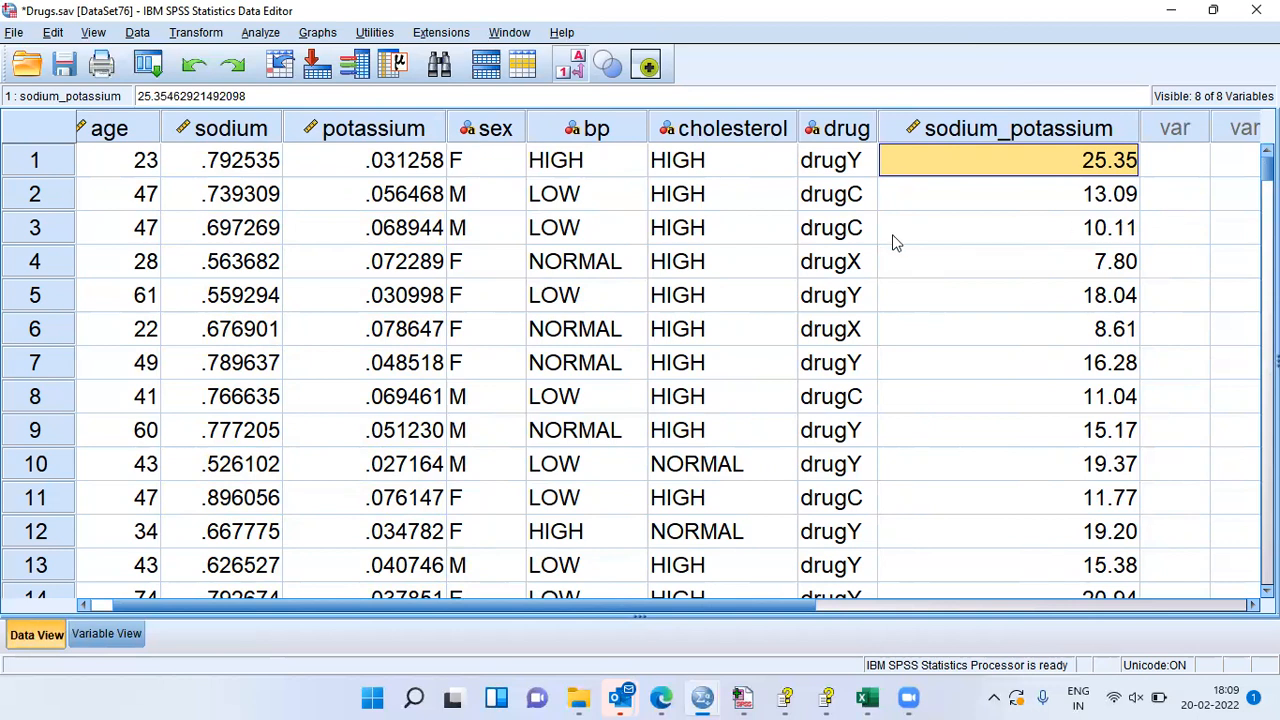
Reset the Chart Builder to clear the grouped scatter and start a stacked histogram in its place
click(318, 33)
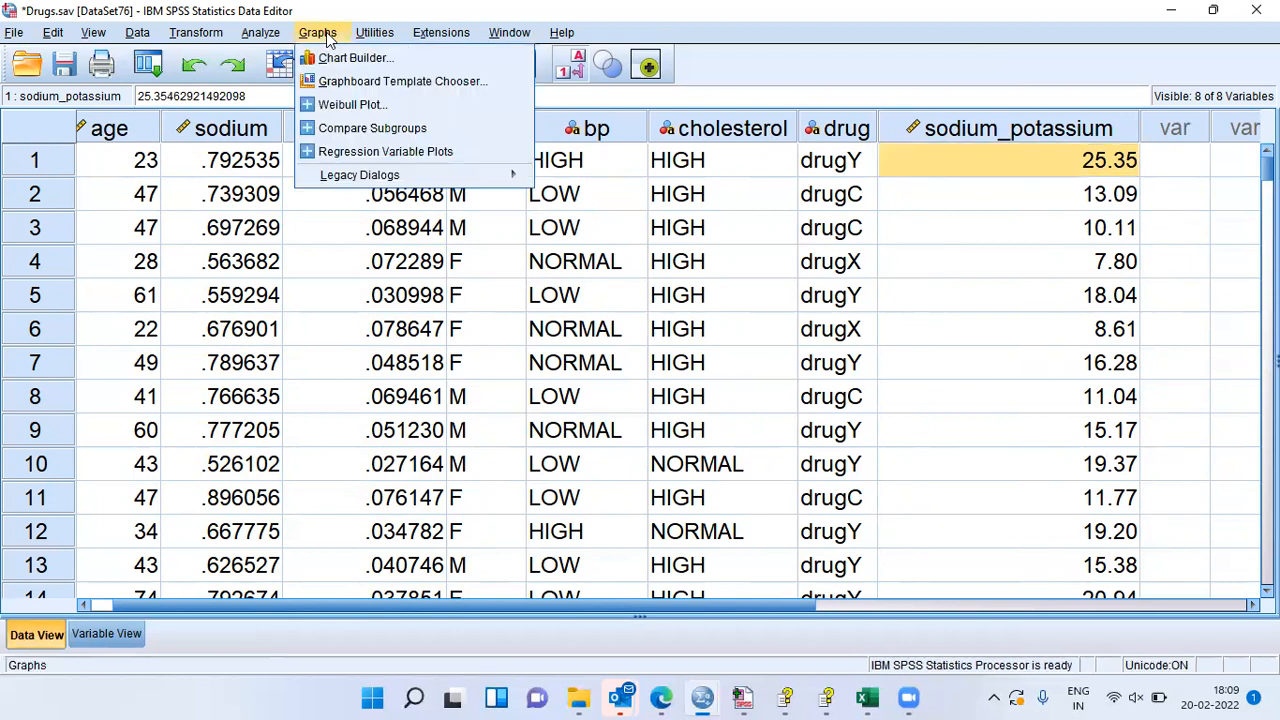
click(409, 63)
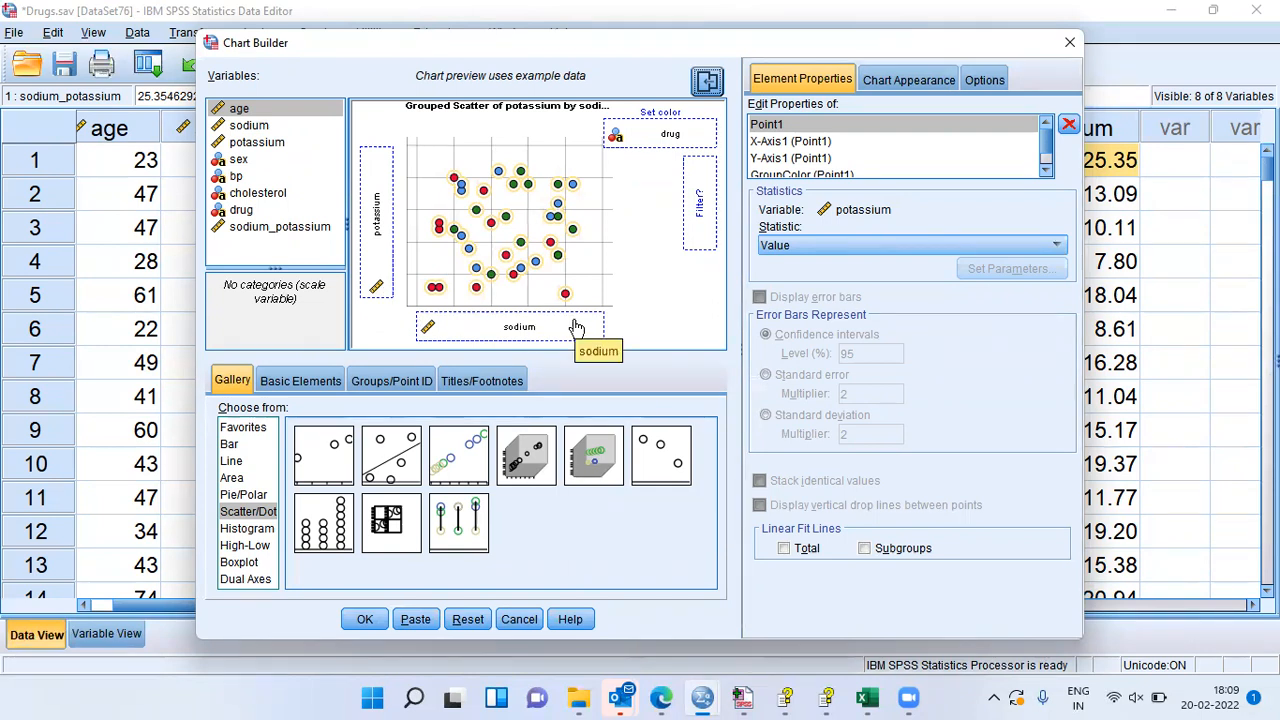
click(467, 619)
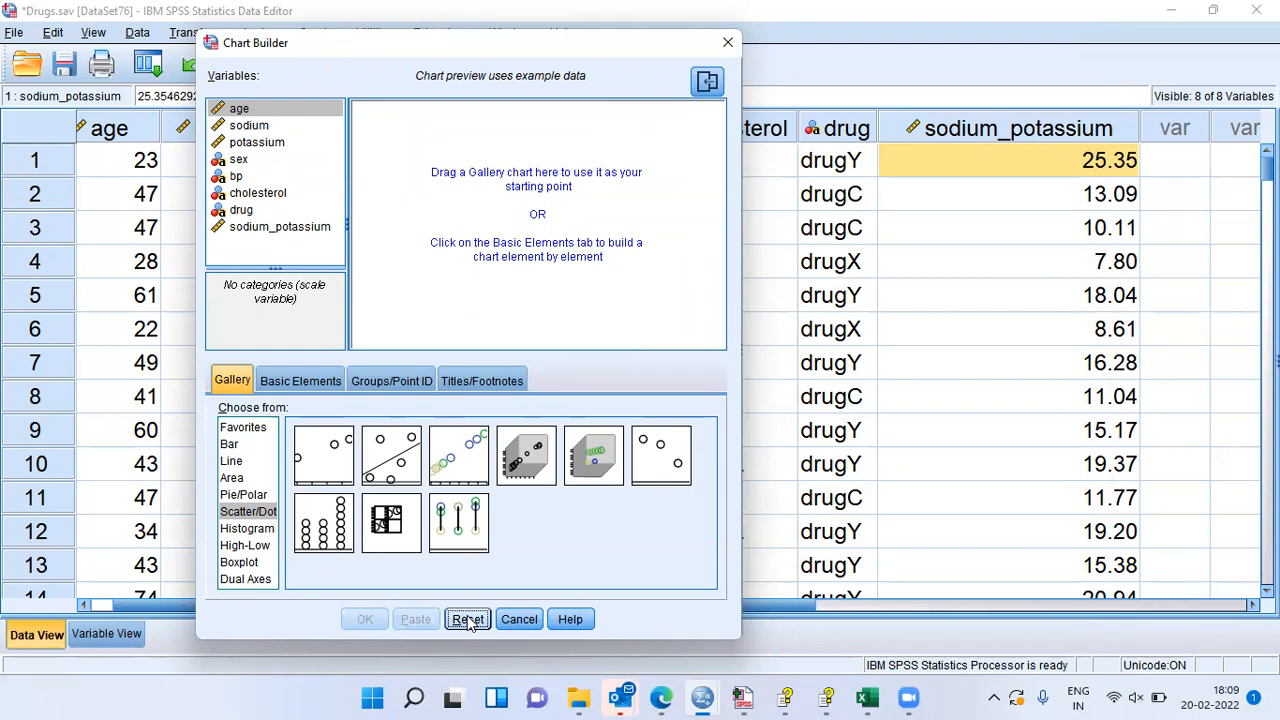
click(252, 514)
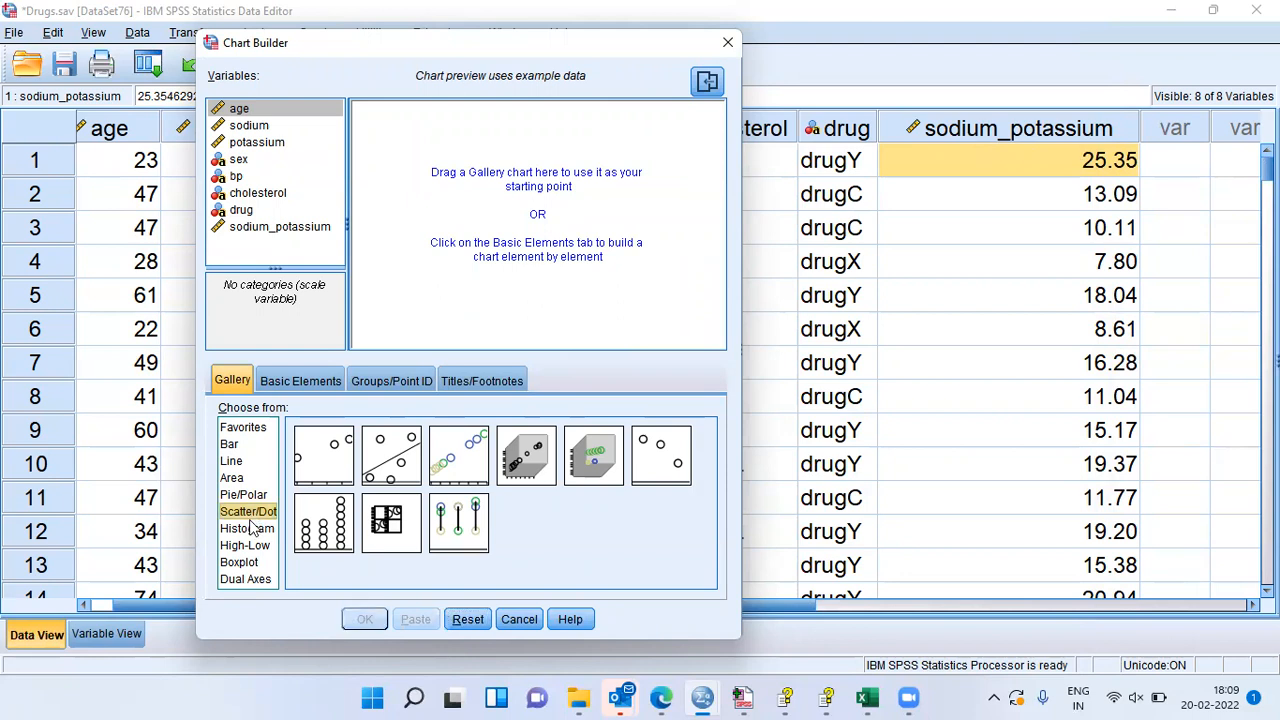
click(251, 530)
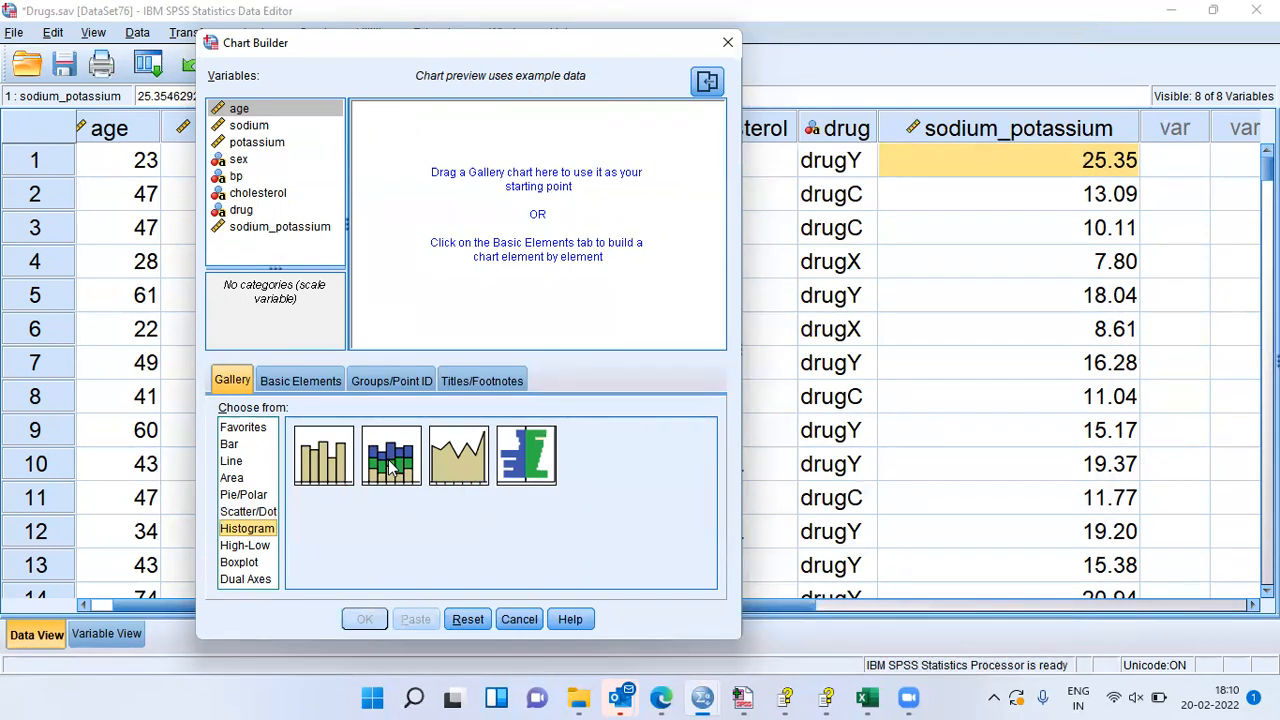
drag(391, 466, 429, 294)
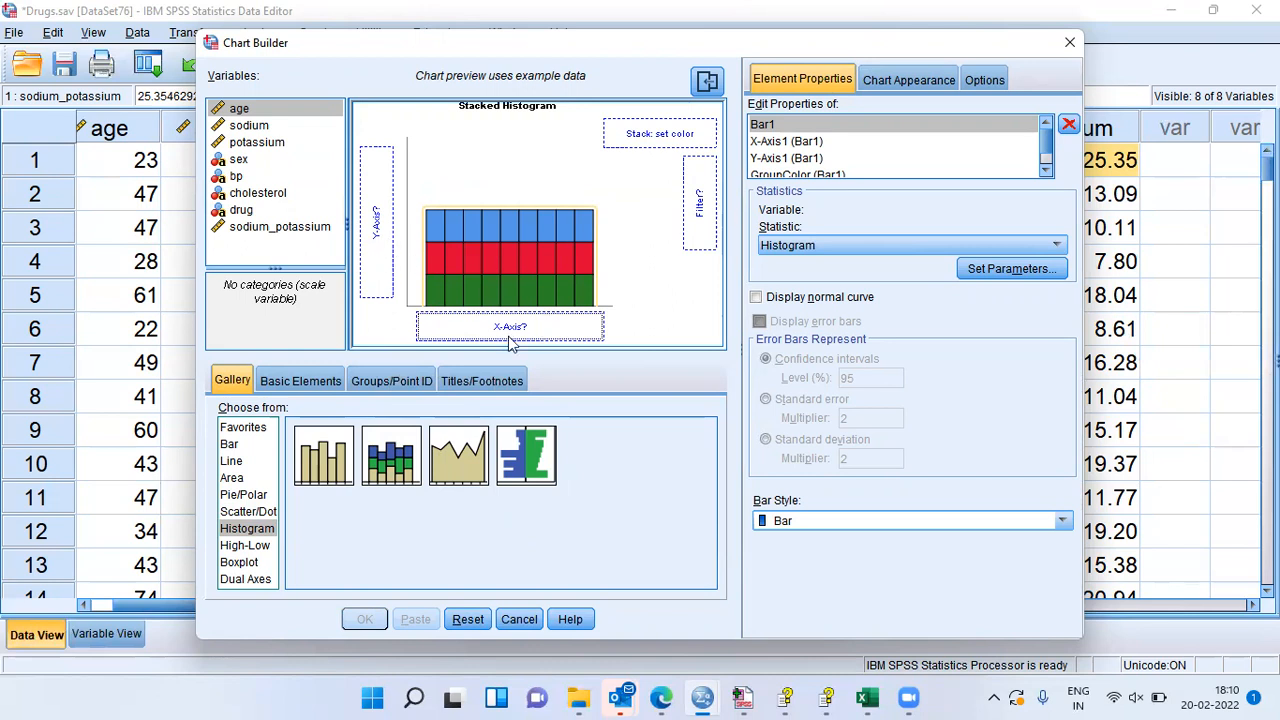
Assign sodium_potassium to the x-axis and drug as the stack colour, and generate the stacked histogram
click(296, 229)
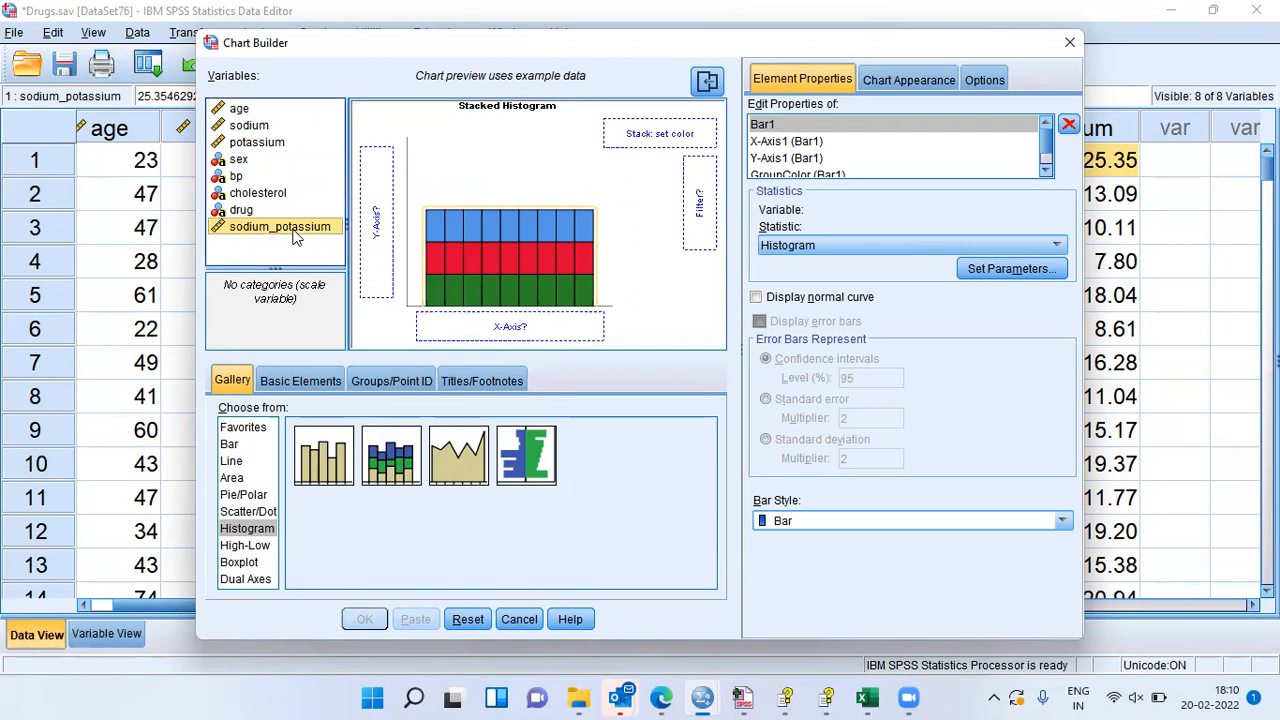
drag(265, 235, 488, 338)
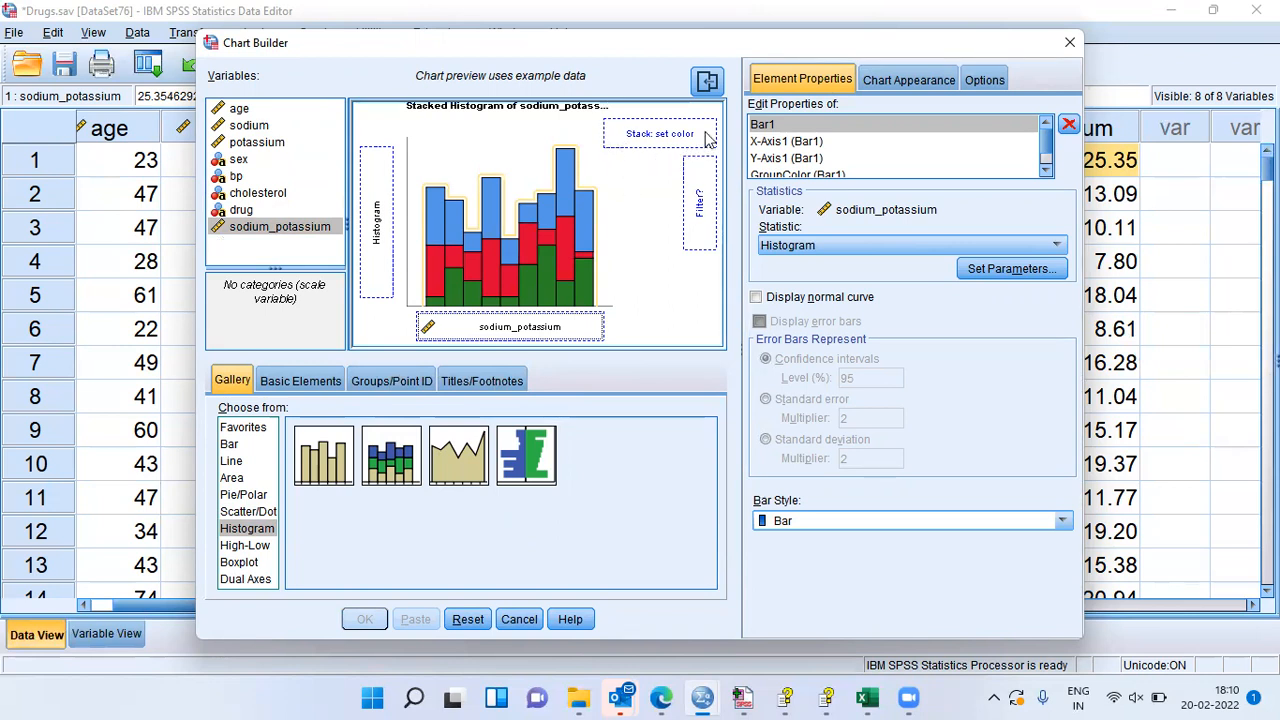
click(246, 213)
drag(246, 213, 645, 133)
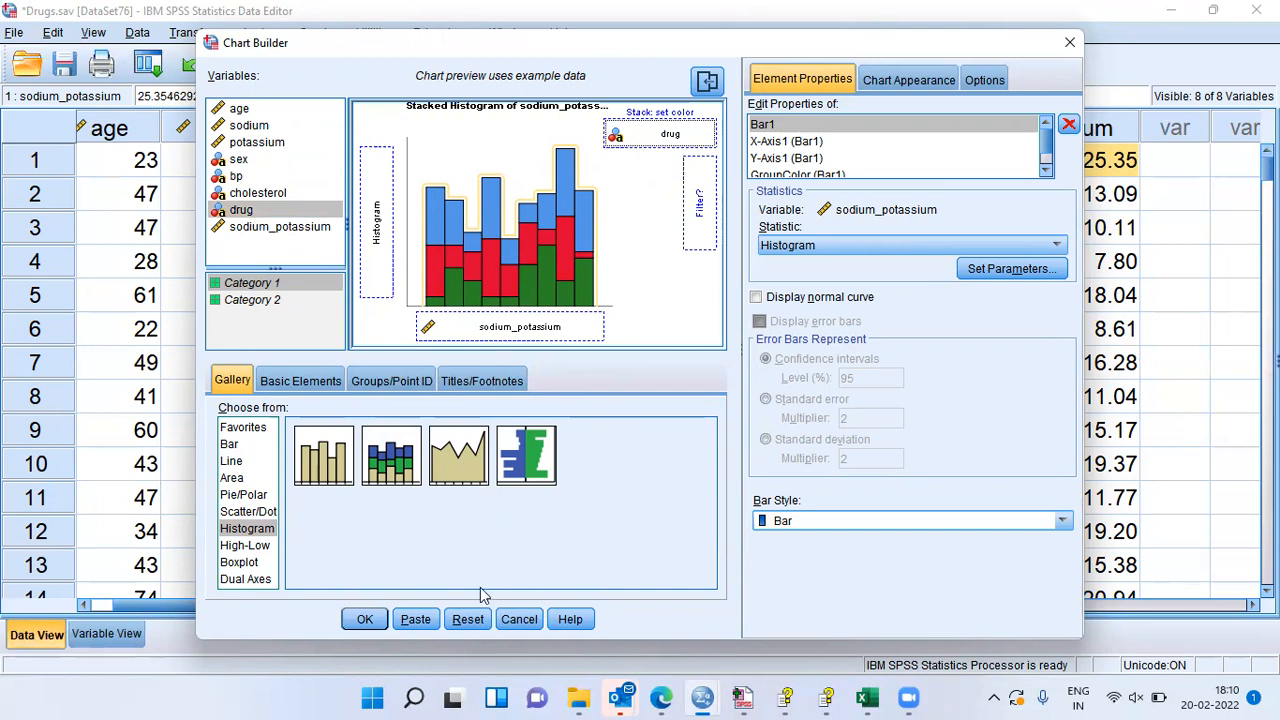
click(364, 619)
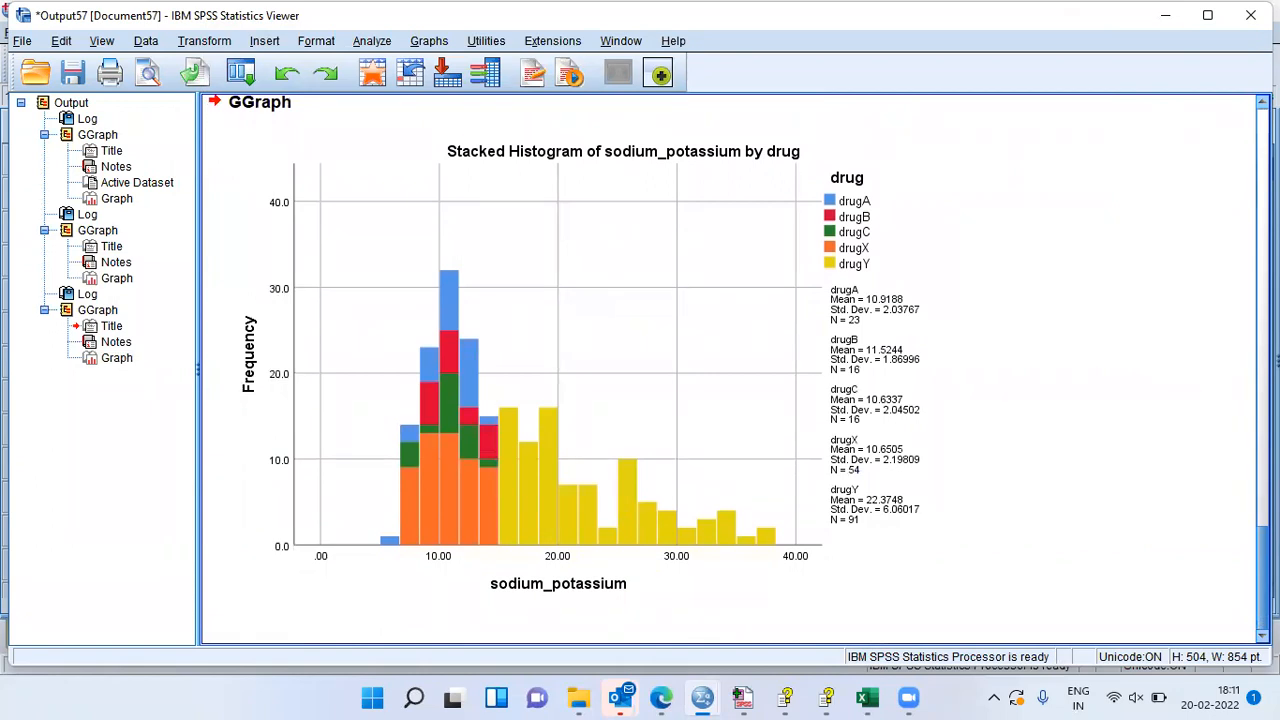
Examine the distribution of sodium_potassium by drug in the stacked histogram, including each drug's mean, standard deviation and N
click(512, 596)
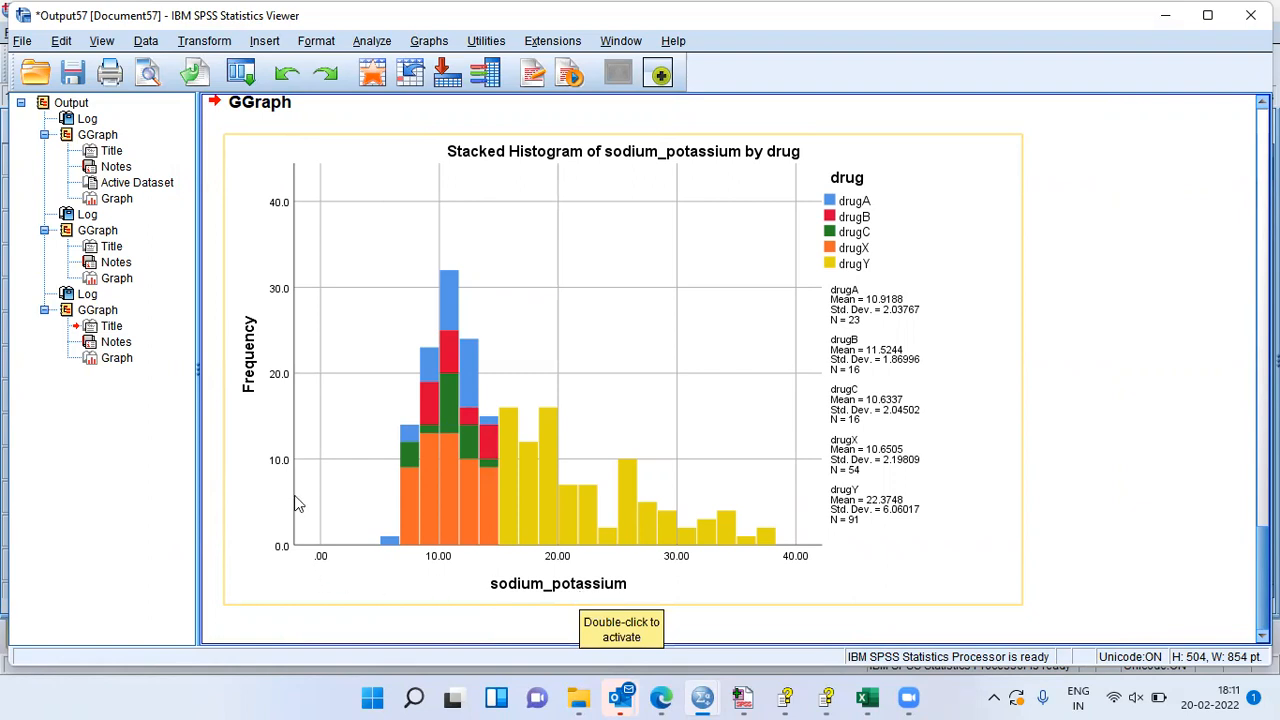
click(360, 534)
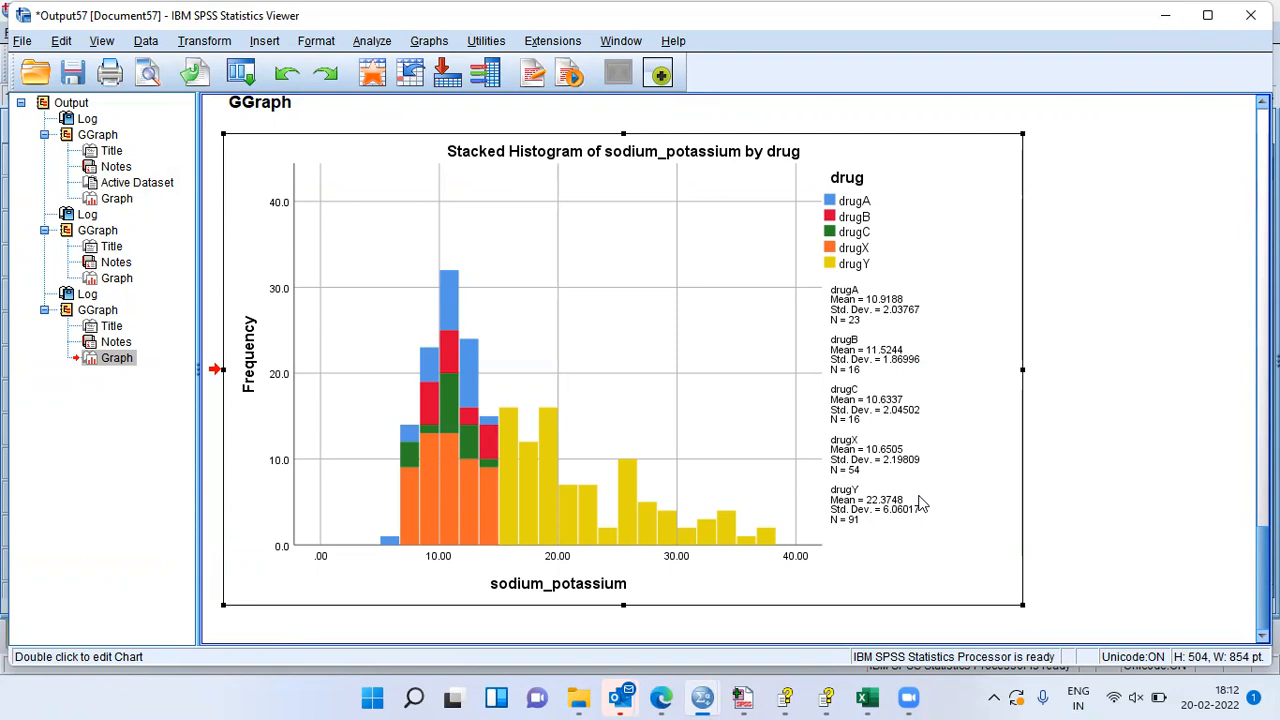
double_click(886, 512)
click(930, 518)
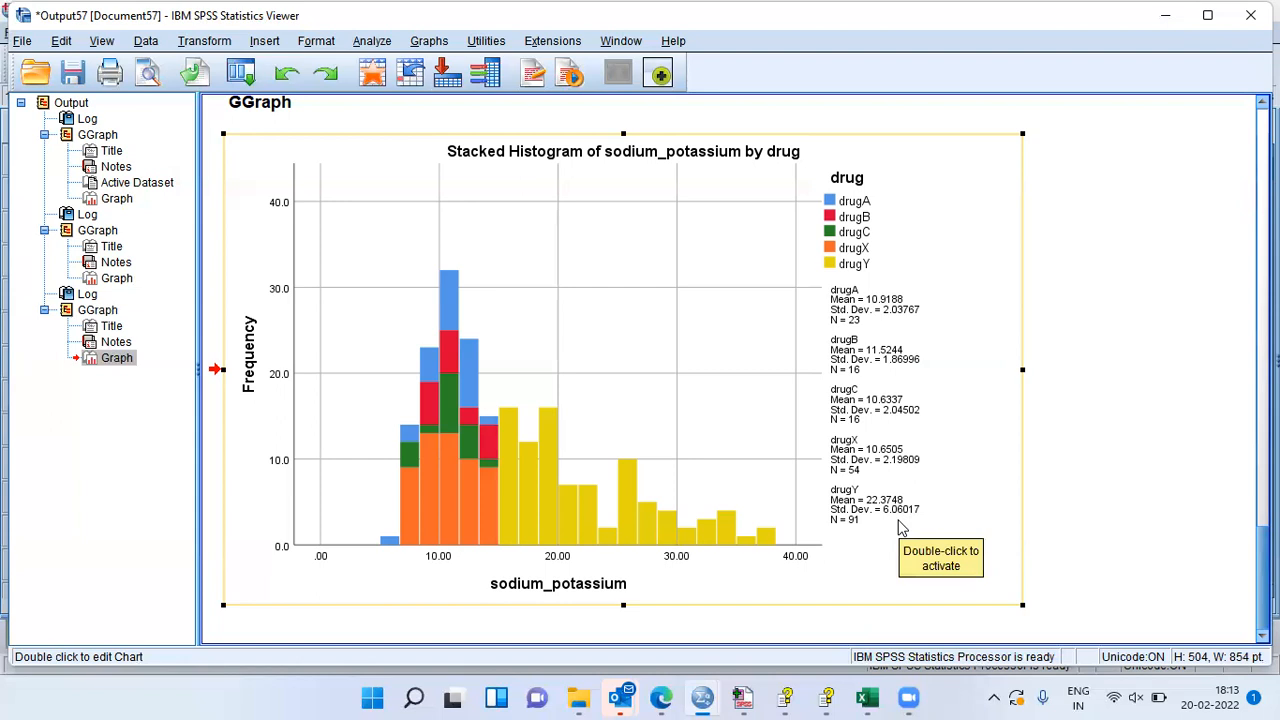
double_click(896, 530)
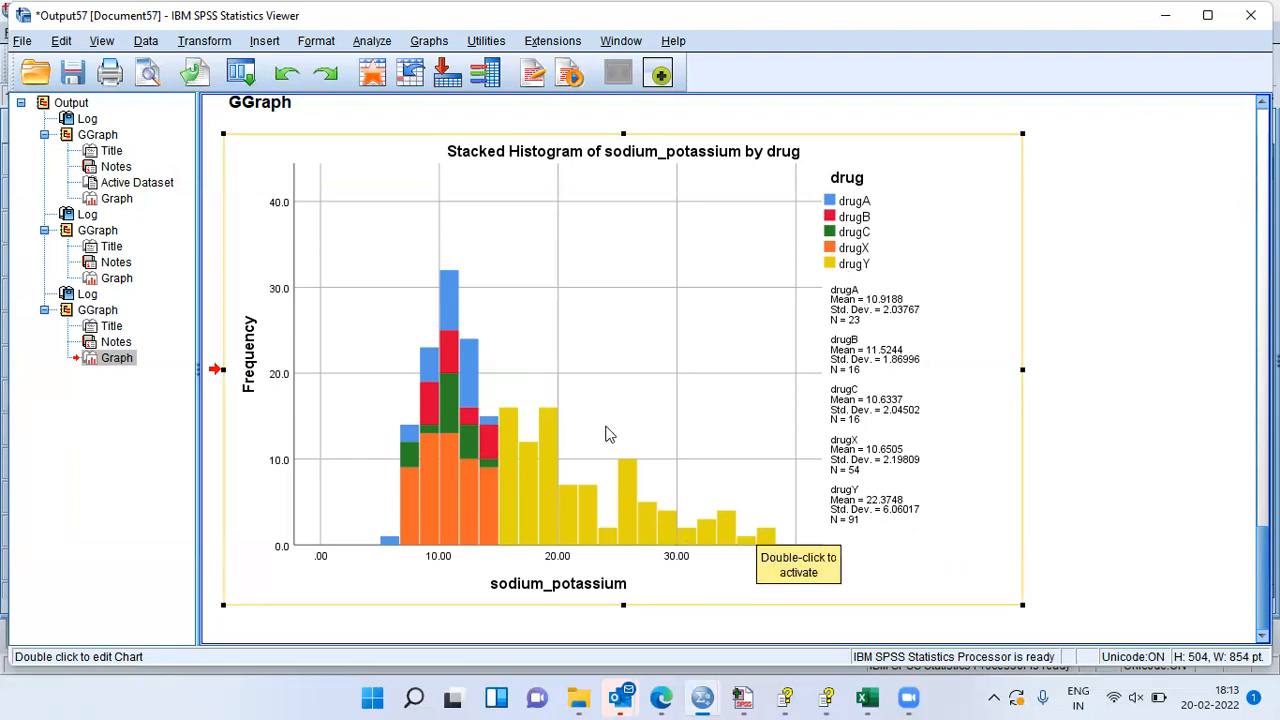
click(502, 550)
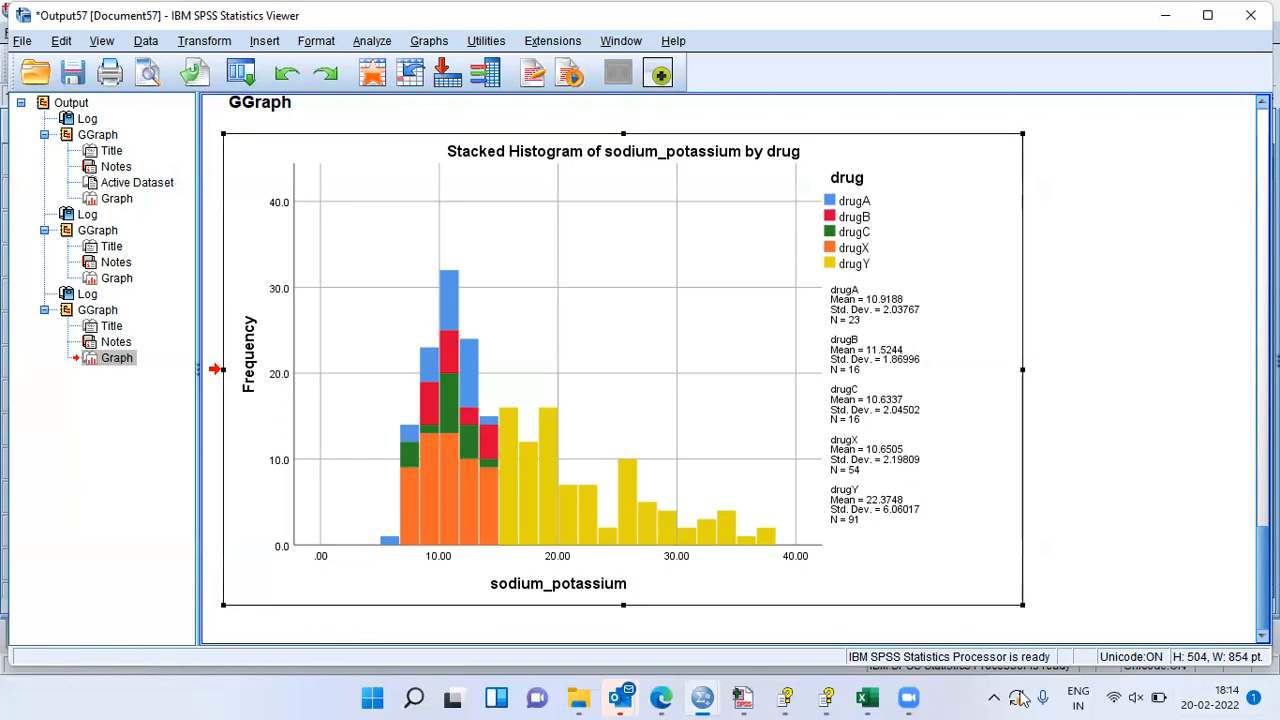
Review the bar count of drug and the grouped scatter of potassium by sodium, and return to the stacked histogram
click(116, 199)
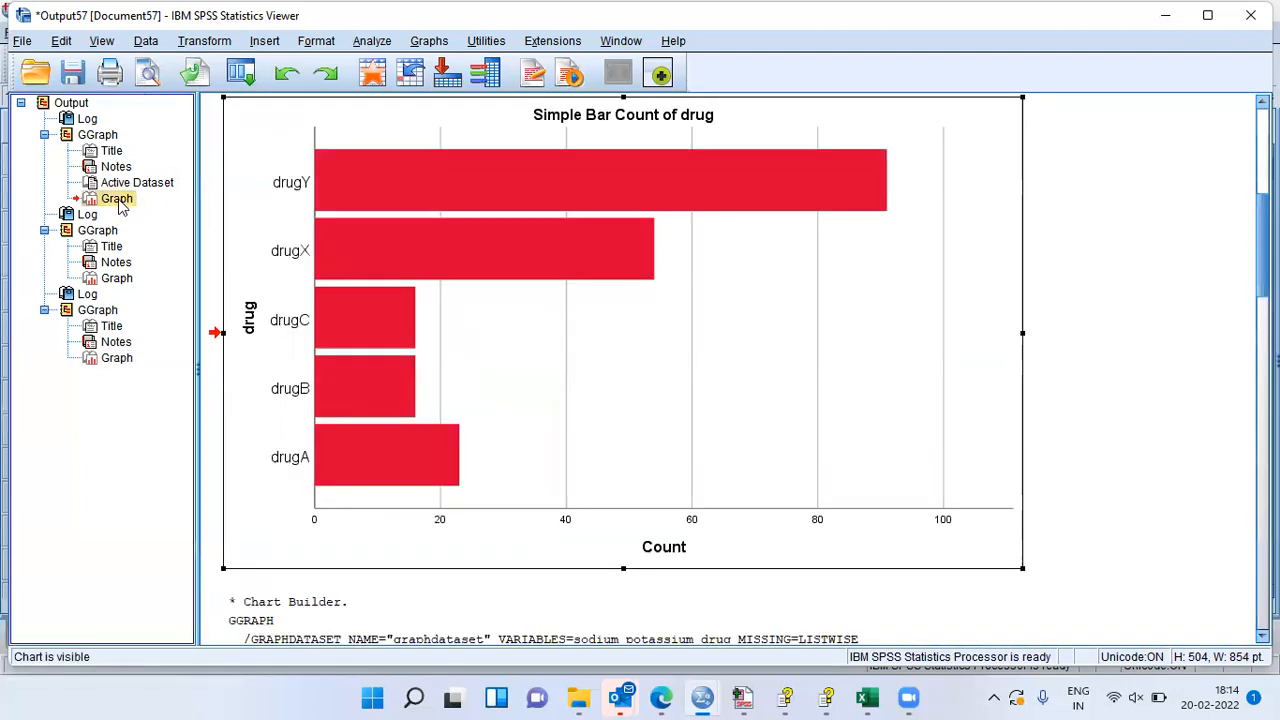
click(477, 325)
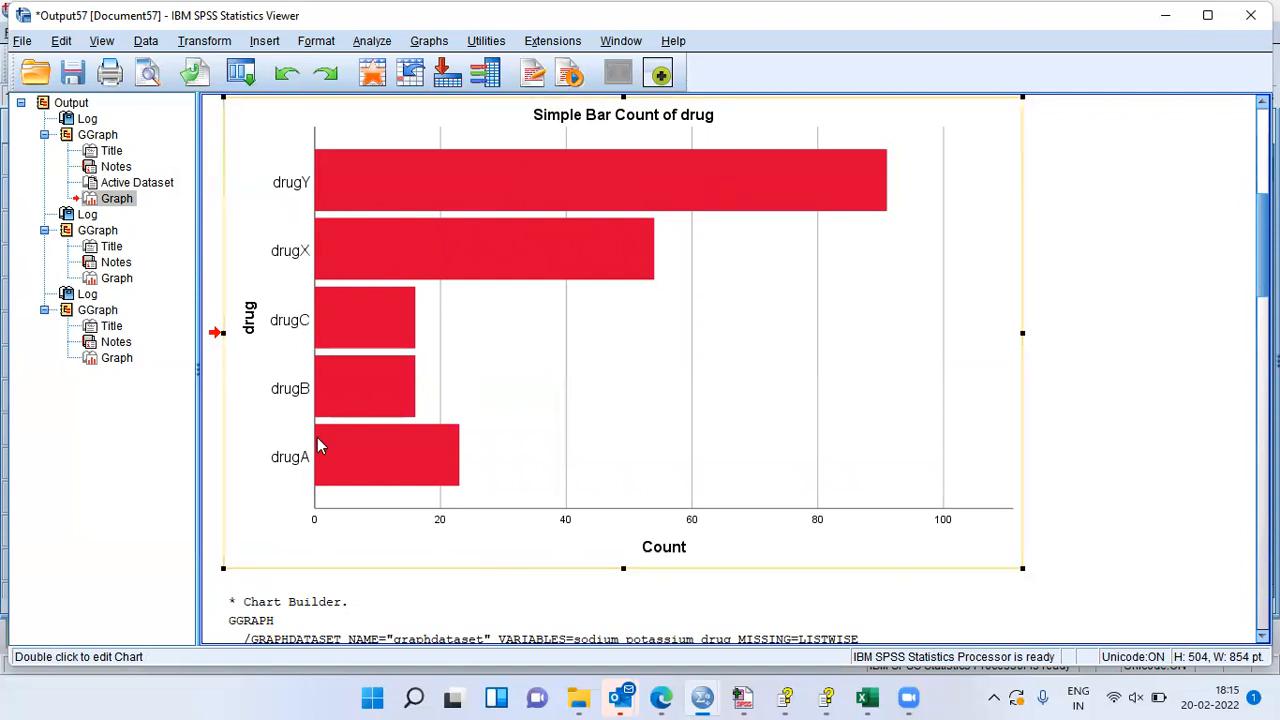
click(114, 279)
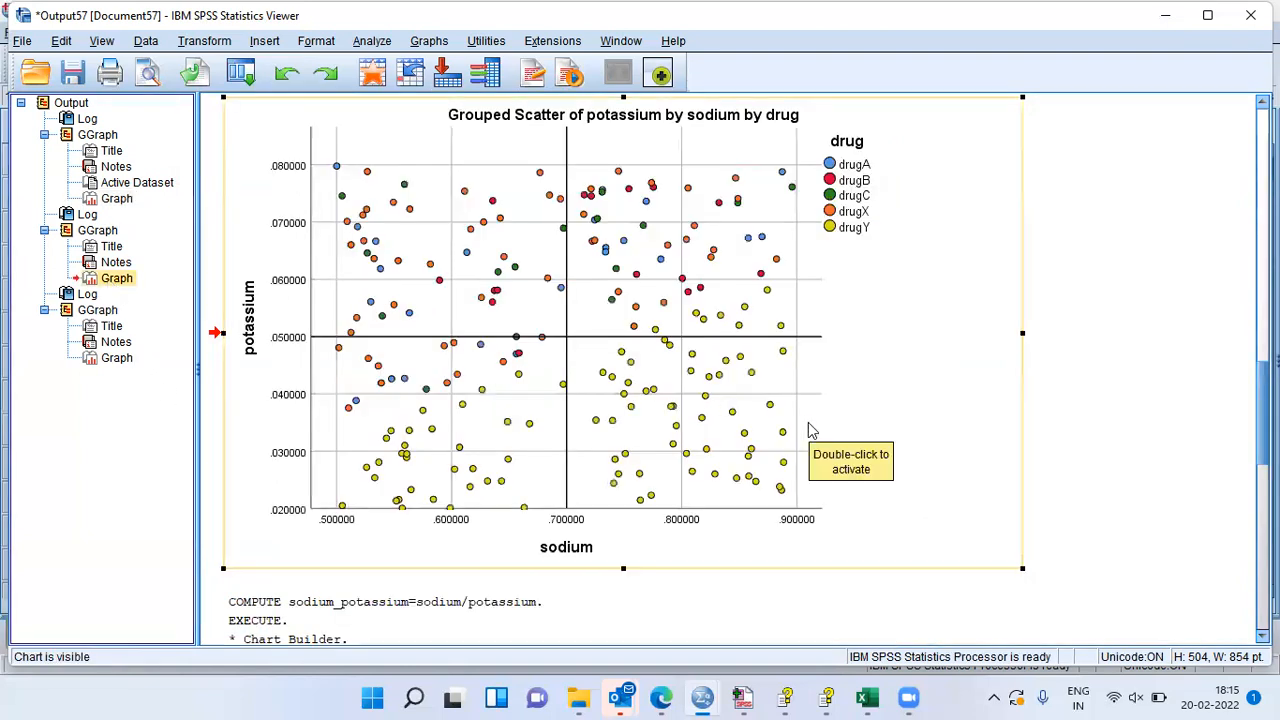
click(898, 443)
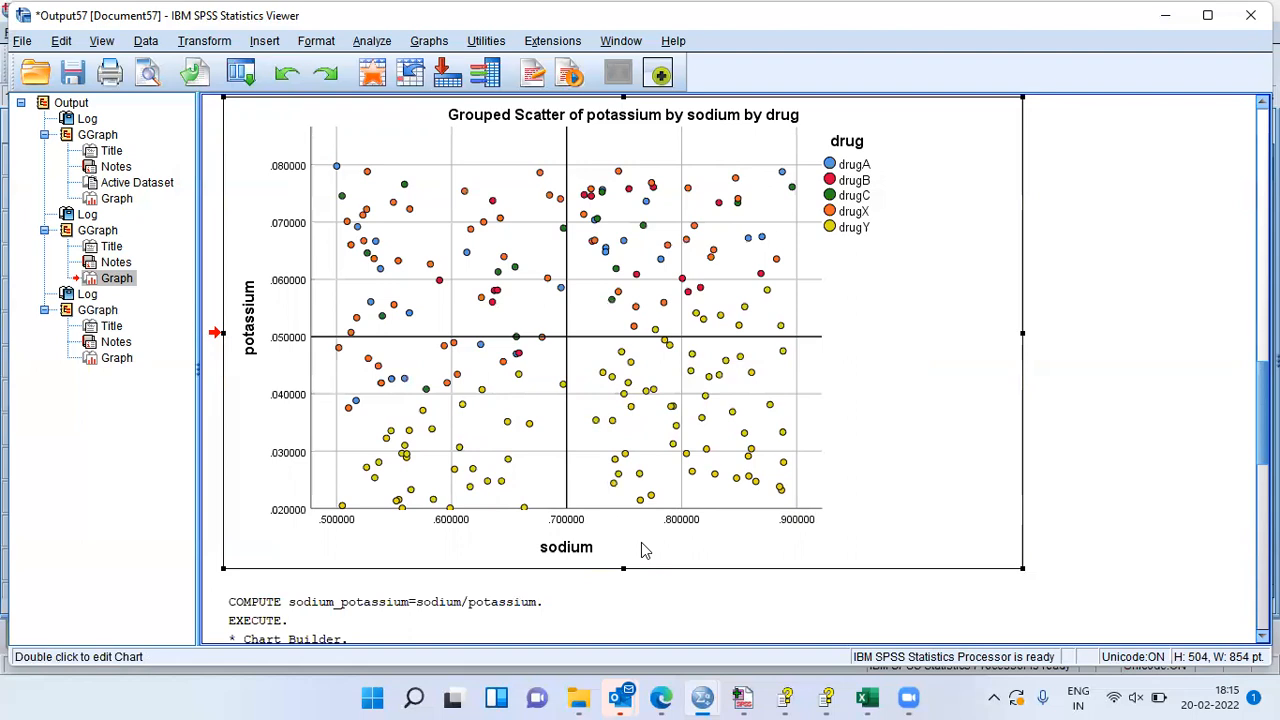
click(116, 358)
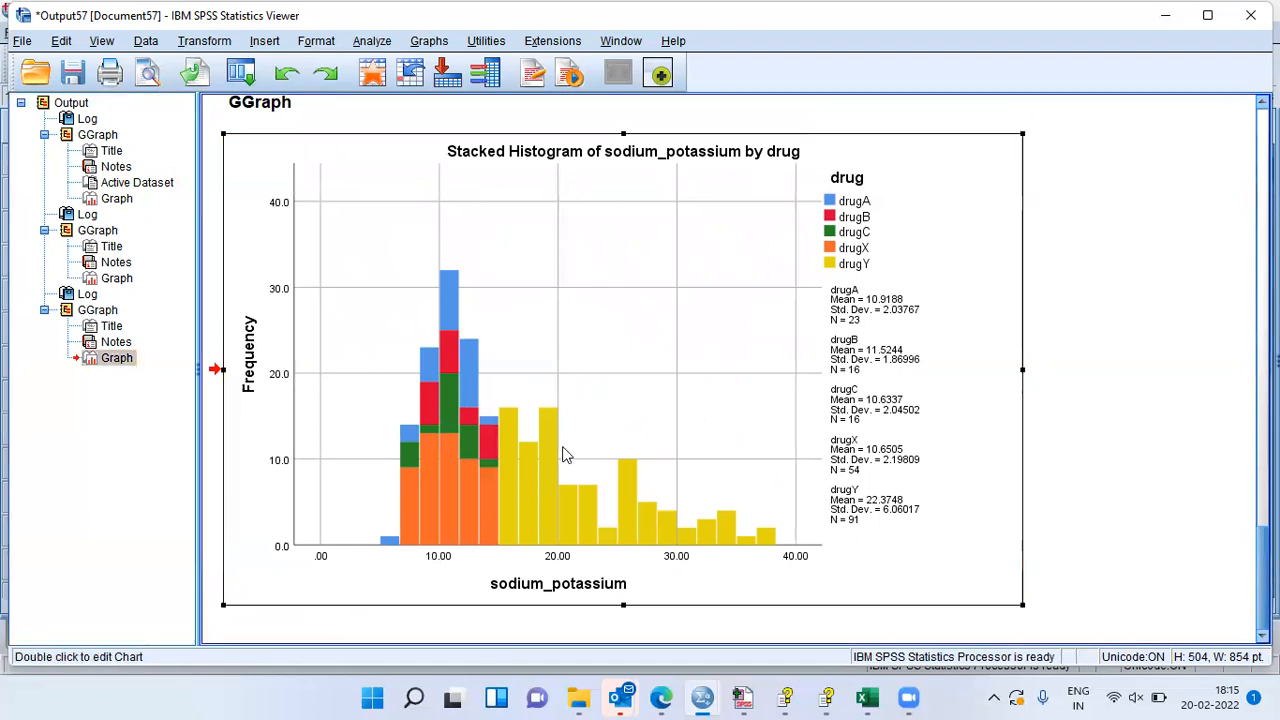